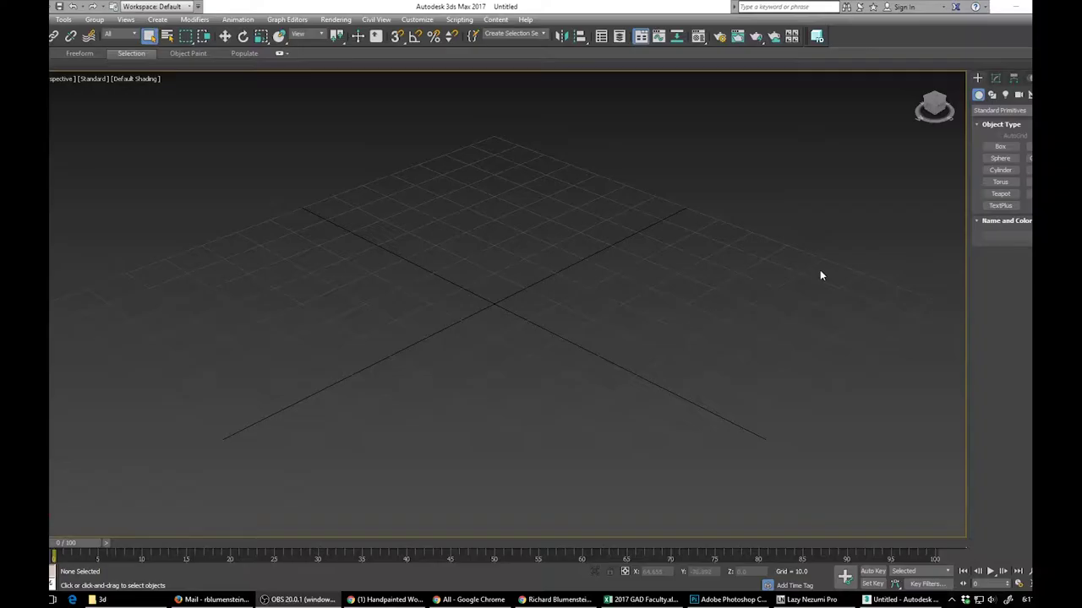
- Create a thin square floor box covering the whole grid and a long, thin dividing wall box standing across its middle
{"action": "left_click", "coordinate": [1000, 146]}
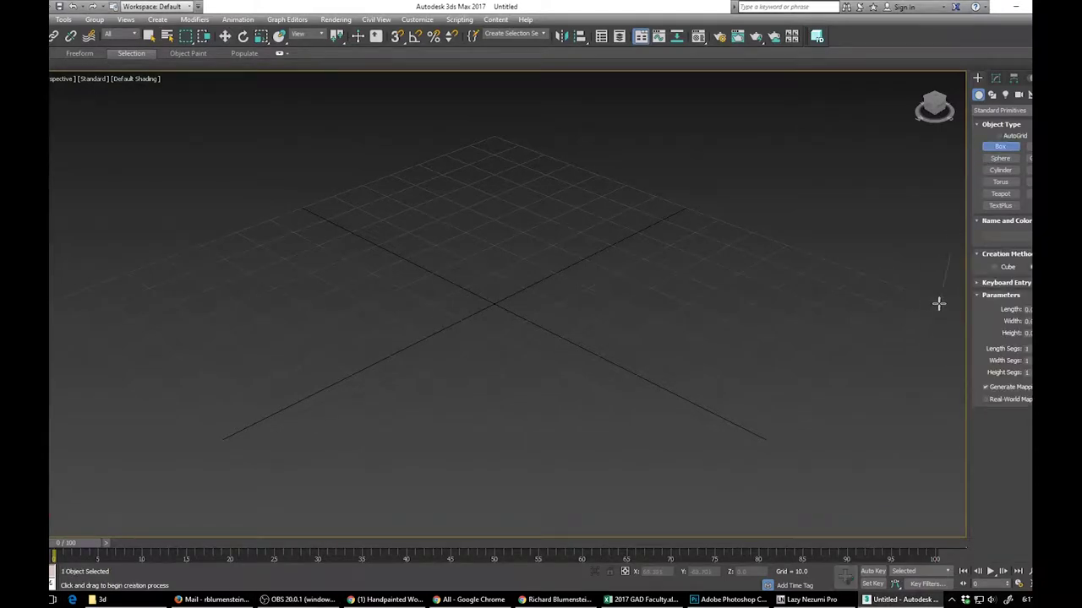
{"action": "left_click_drag", "start_coordinate": [938, 304], "coordinate": [49, 309]}
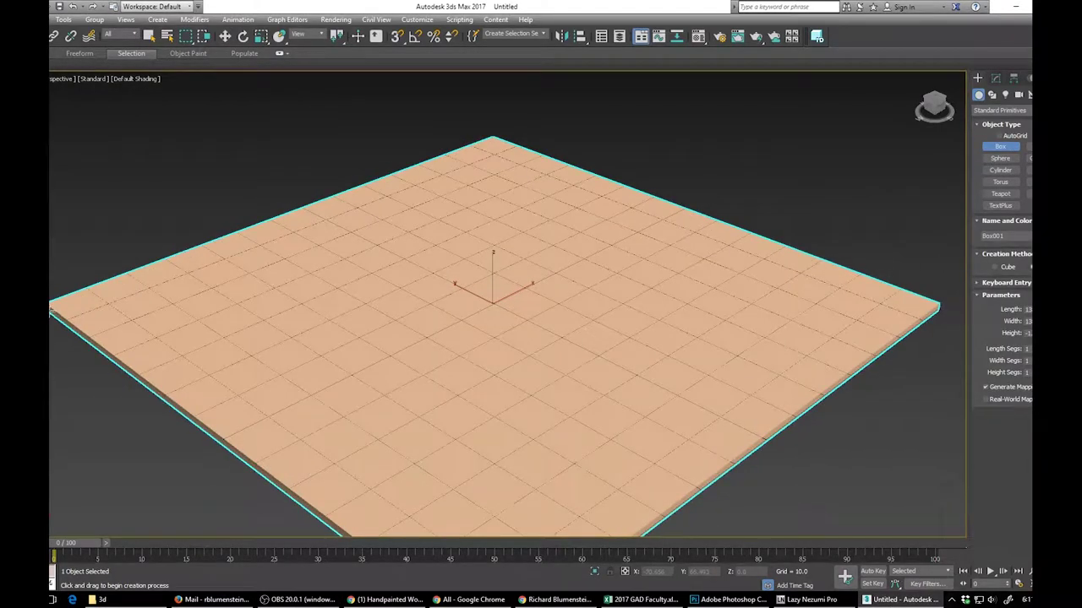
{"action": "left_click", "coordinate": [209, 428]}
{"action": "left_click_drag", "start_coordinate": [211, 429], "coordinate": [676, 203]}
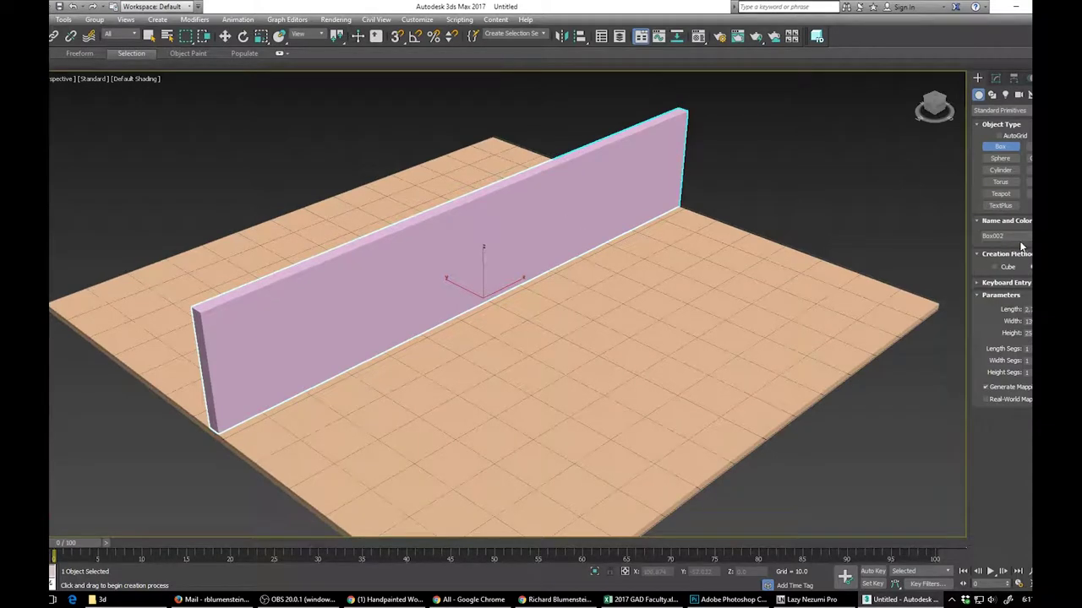
- Turn off random colour assignment for new objects and finish creating boxes
{"action": "left_click", "coordinate": [1061, 236]}
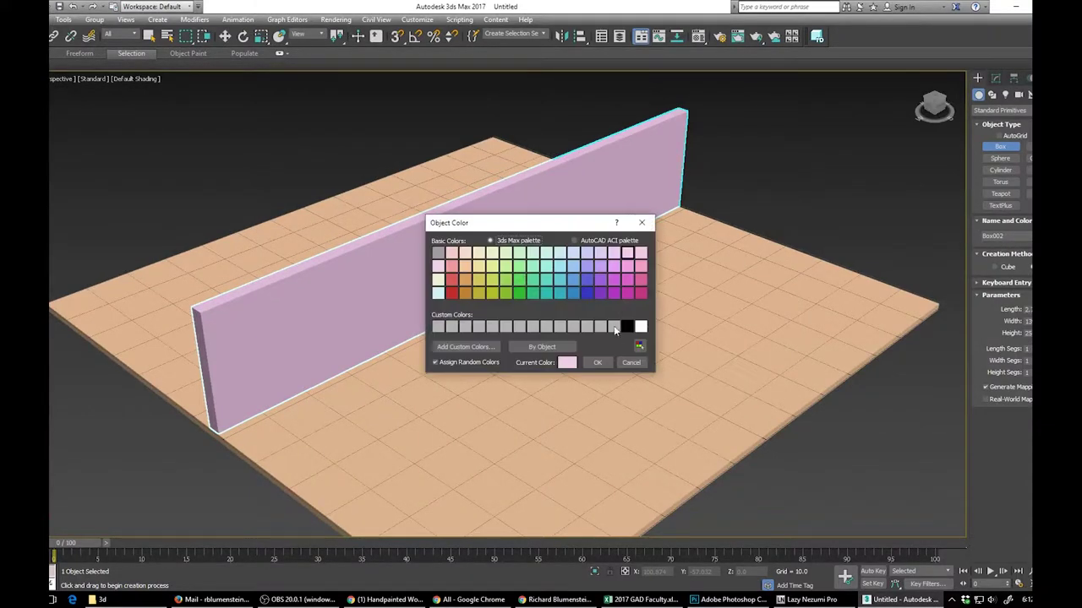
{"action": "left_click", "coordinate": [464, 361]}
{"action": "left_click", "coordinate": [600, 363]}
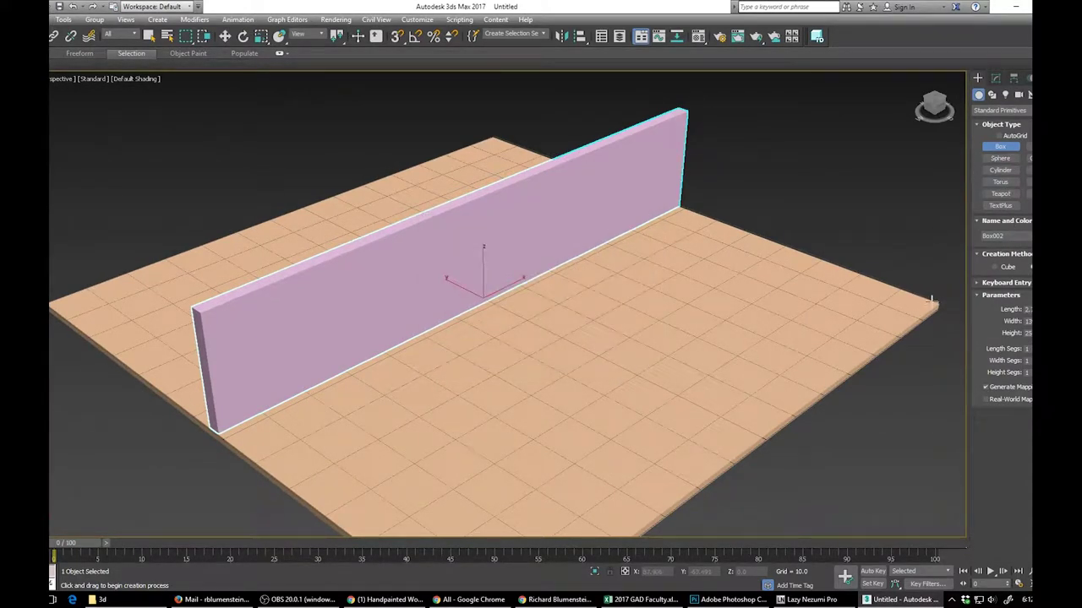
{"action": "right_click", "coordinate": [883, 313]}
- Convert the floor box to an editable poly and inset its top face to leave a narrow border all around
{"action": "left_click", "coordinate": [645, 278]}
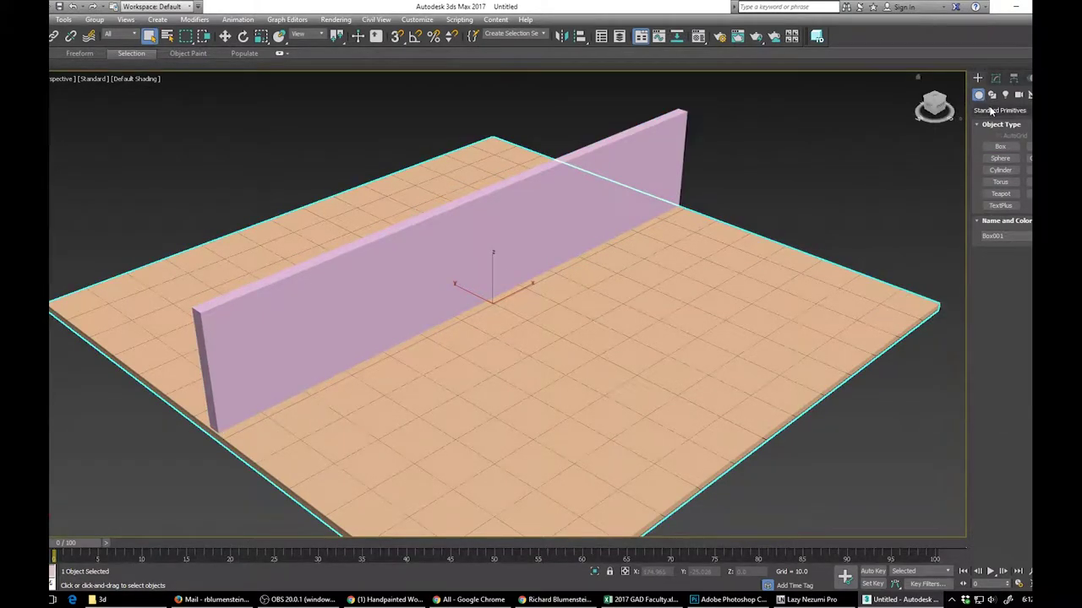
{"action": "left_click", "coordinate": [994, 79]}
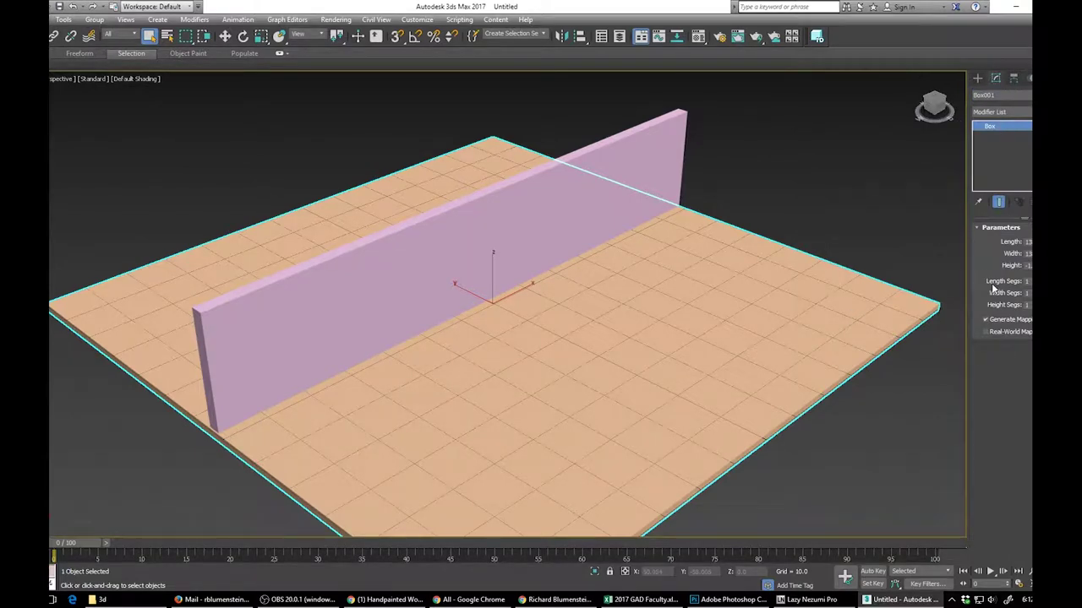
{"action": "right_click", "coordinate": [1001, 126]}
{"action": "left_click", "coordinate": [1002, 245]}
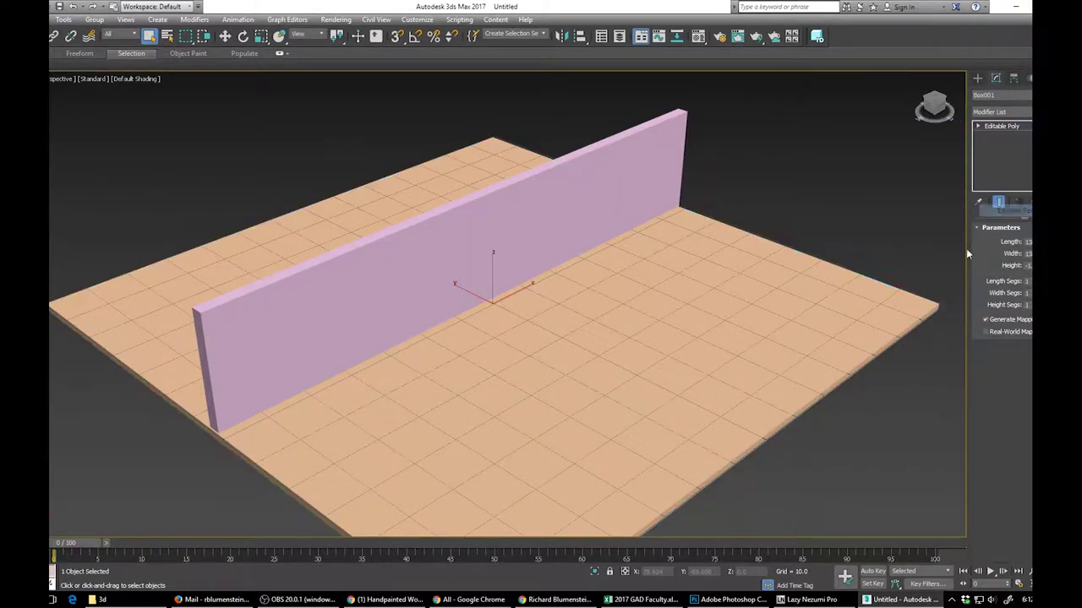
{"action": "key", "text": "4"}
{"action": "left_click", "coordinate": [729, 354]}
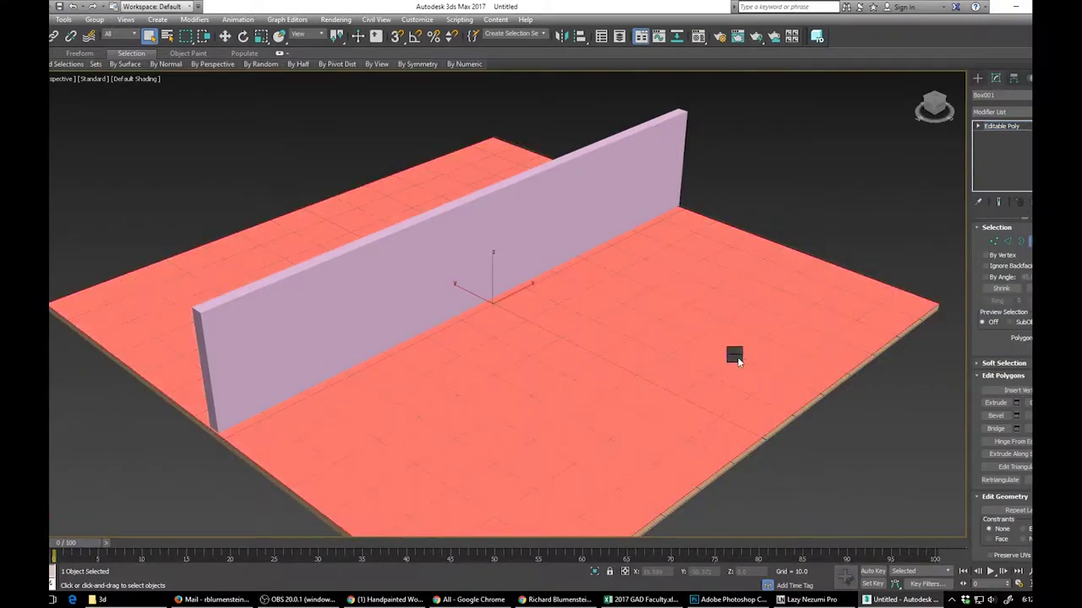
{"action": "left_click_drag", "start_coordinate": [702, 344], "coordinate": [700, 358]}
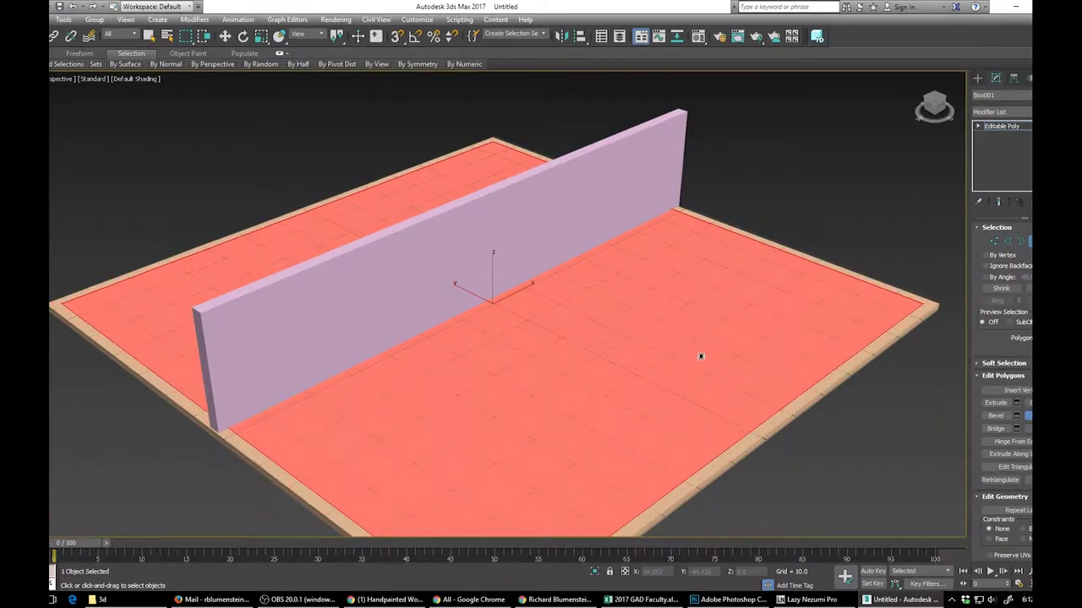
- Show edged faces and extrude the floor's four border polygons upward into outer walls about as high as the dividing wall
{"action": "left_click", "coordinate": [842, 371]}
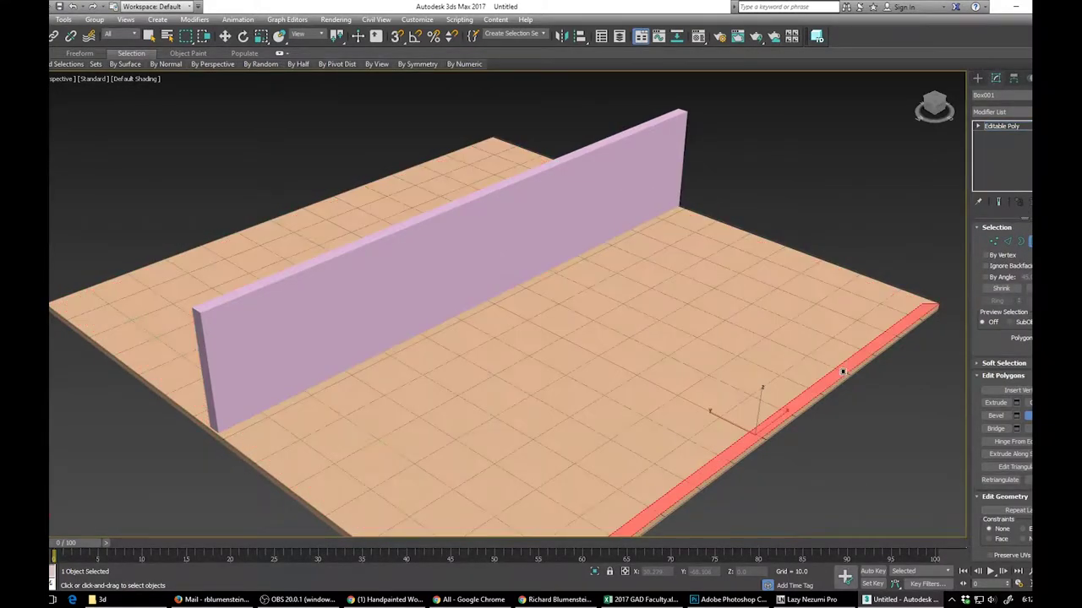
{"action": "left_click", "coordinate": [901, 295], "text": "ctrl"}
{"action": "left_click", "coordinate": [350, 191], "text": "ctrl"}
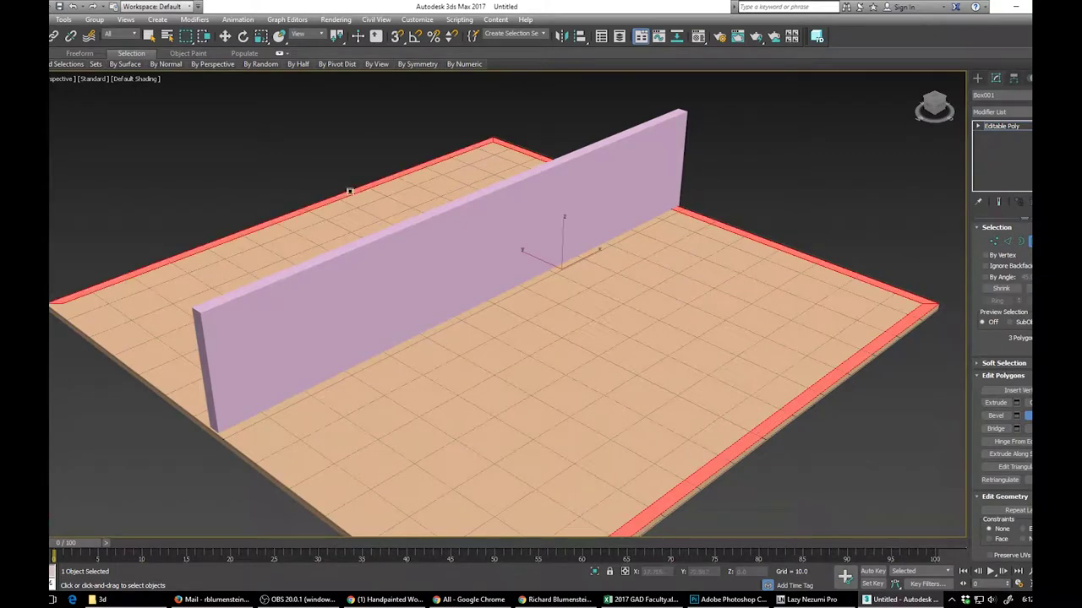
{"action": "left_click", "coordinate": [180, 403], "text": "ctrl"}
{"action": "key", "text": "F4"}
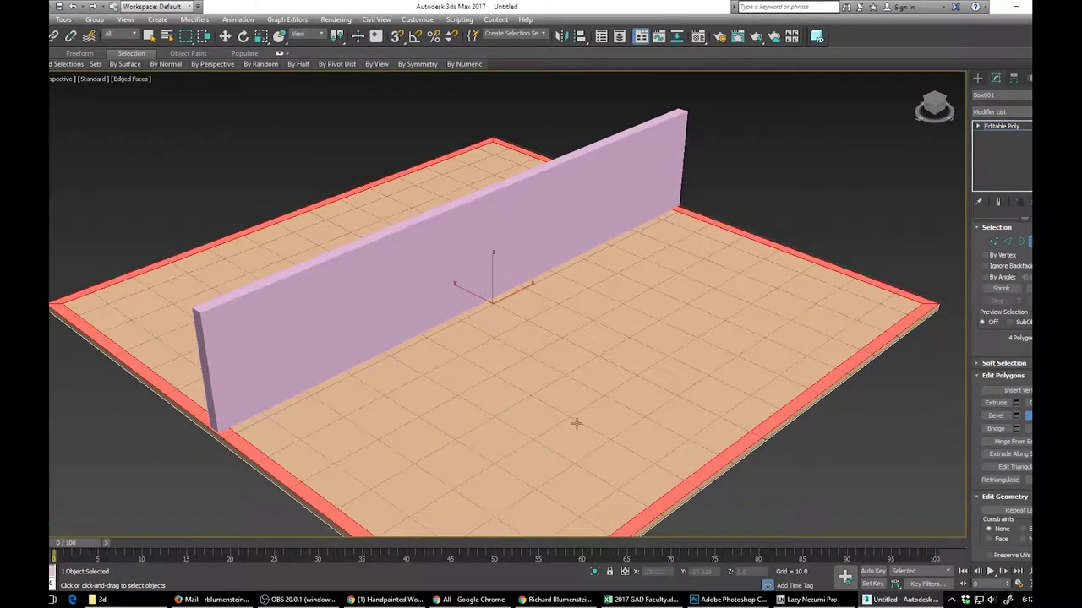
{"action": "right_click", "coordinate": [764, 436]}
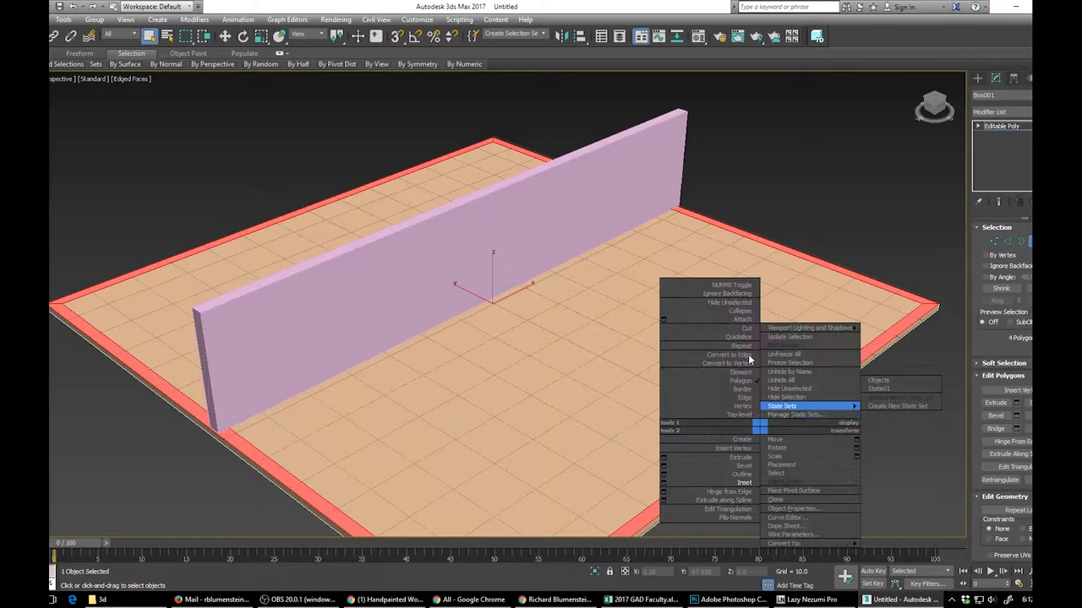
{"action": "left_click", "coordinate": [740, 459]}
{"action": "right_click", "coordinate": [735, 444]}
{"action": "left_click", "coordinate": [716, 473]}
{"action": "left_click_drag", "start_coordinate": [725, 454], "coordinate": [698, 306]}
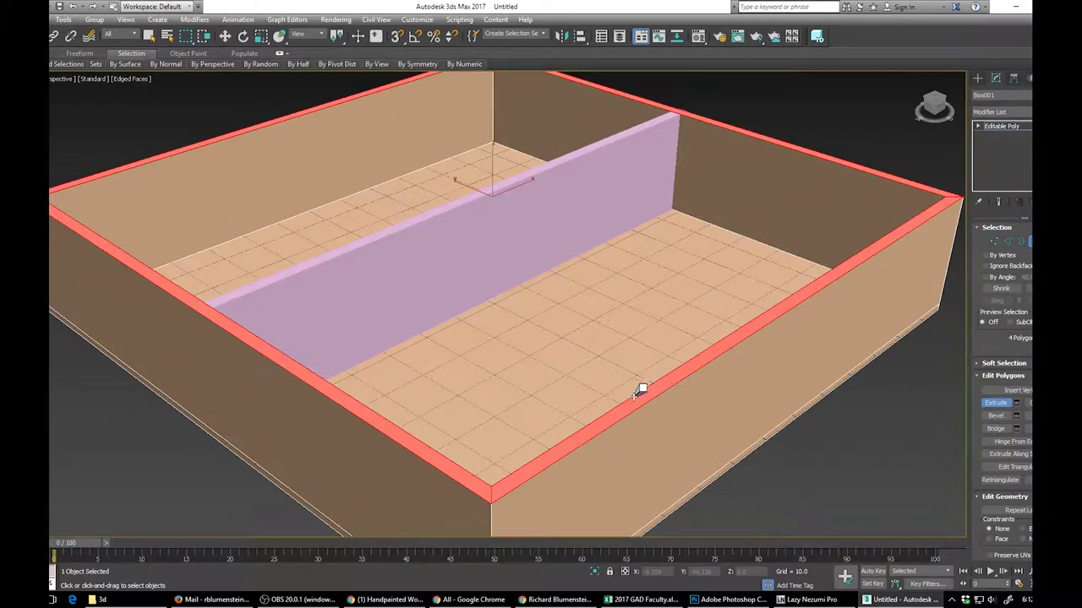
- Try to add an extra edge loop along the tops of the outer walls with the Loops tools
{"action": "middle_click_drag", "start_coordinate": [601, 386], "coordinate": [574, 379], "text": "alt"}
{"action": "mouse_move", "coordinate": [574, 380]}
{"action": "middle_mouse_down"}
{"action": "mouse_move", "coordinate": [572, 453]}
{"action": "mouse_move", "coordinate": [580, 380]}
{"action": "middle_mouse_up"}
{"action": "middle_click_drag", "start_coordinate": [573, 320], "coordinate": [573, 313], "text": "alt"}
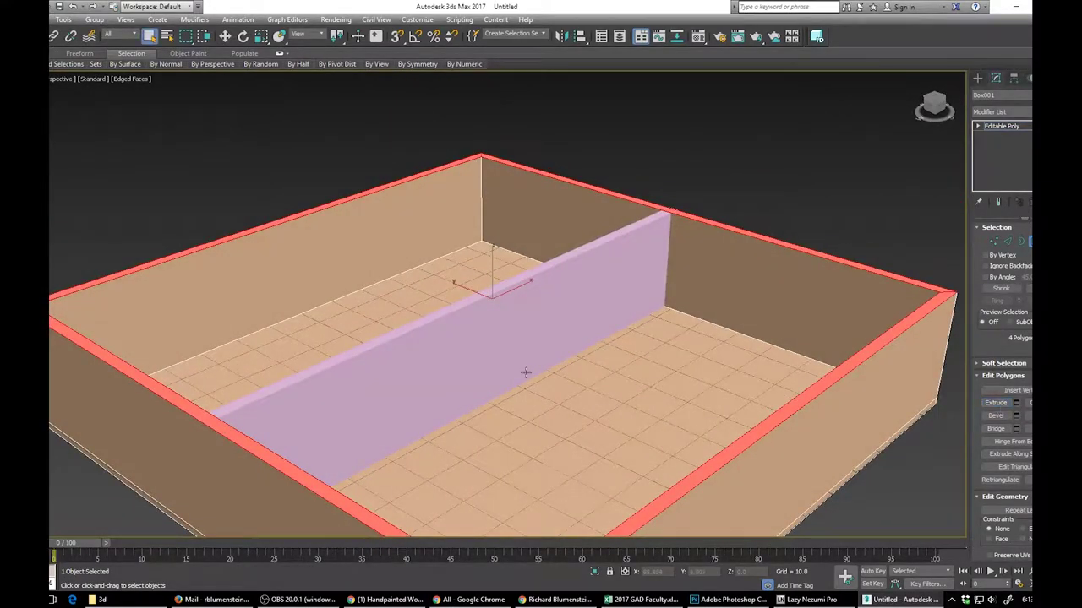
{"action": "middle_click_drag", "start_coordinate": [511, 340], "coordinate": [474, 359], "text": "alt"}
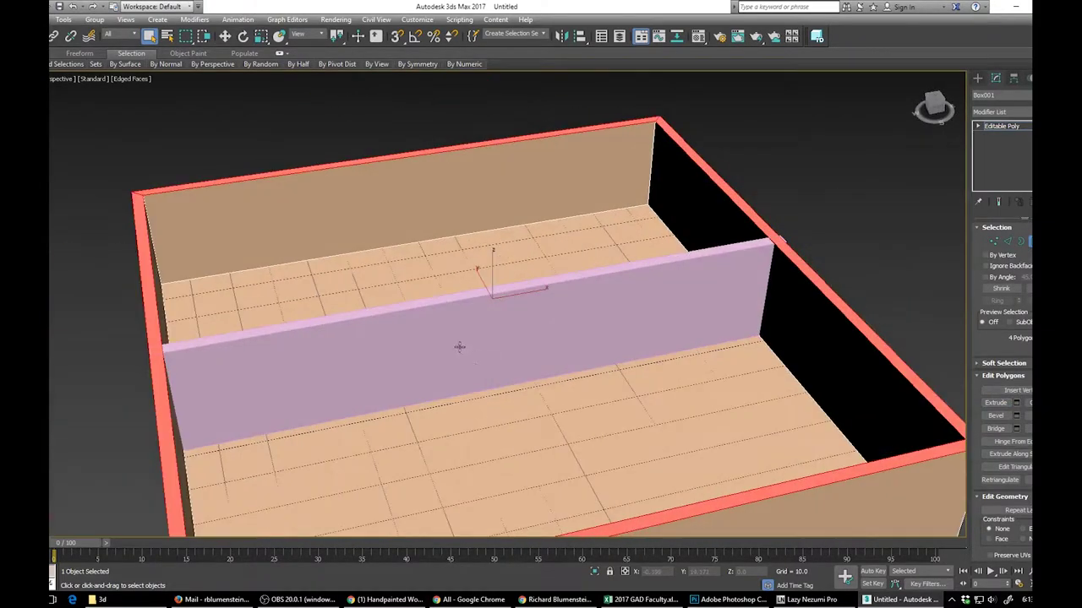
{"action": "left_click", "coordinate": [41, 53]}
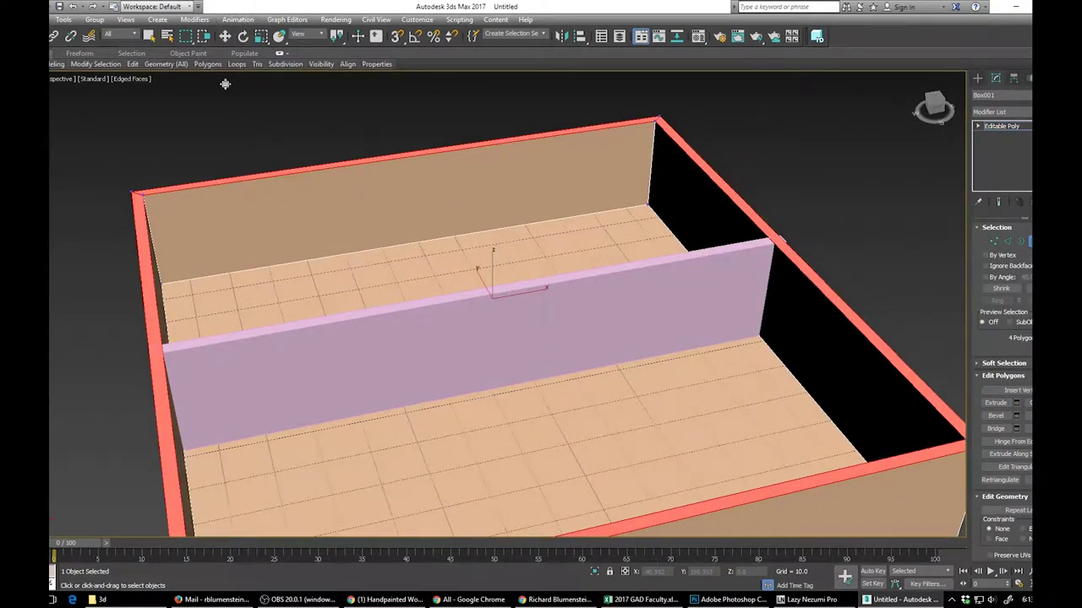
{"action": "mouse_move", "coordinate": [236, 67]}
{"action": "left_click", "coordinate": [211, 97]}
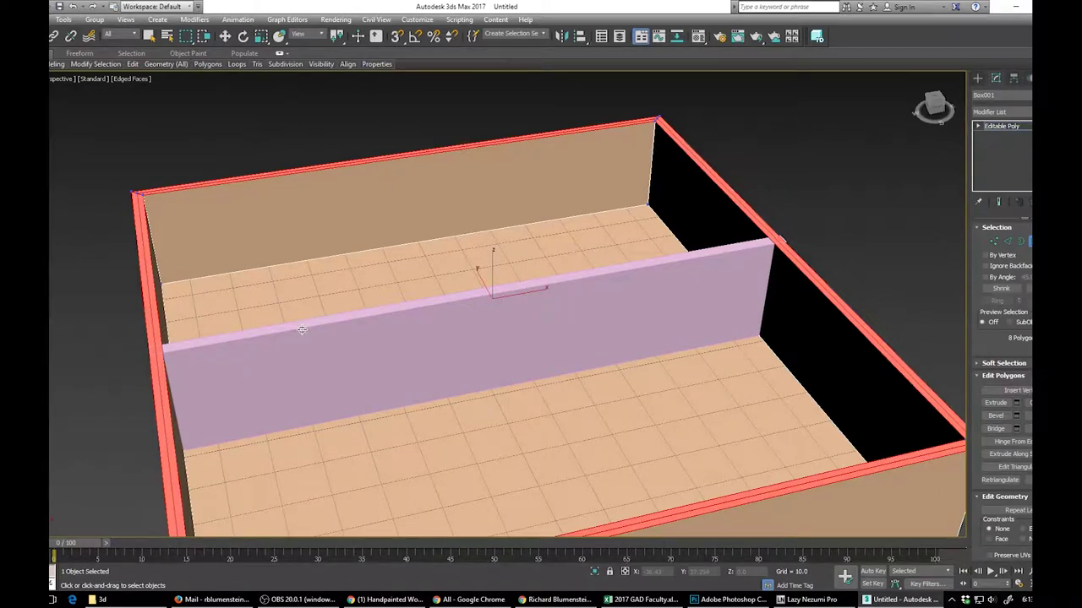
- Leave polygon editing of the floor and divide the dividing wall box into 13 width segments and 2 height segments
{"action": "key", "text": "w"}
{"action": "left_click", "coordinate": [307, 329]}
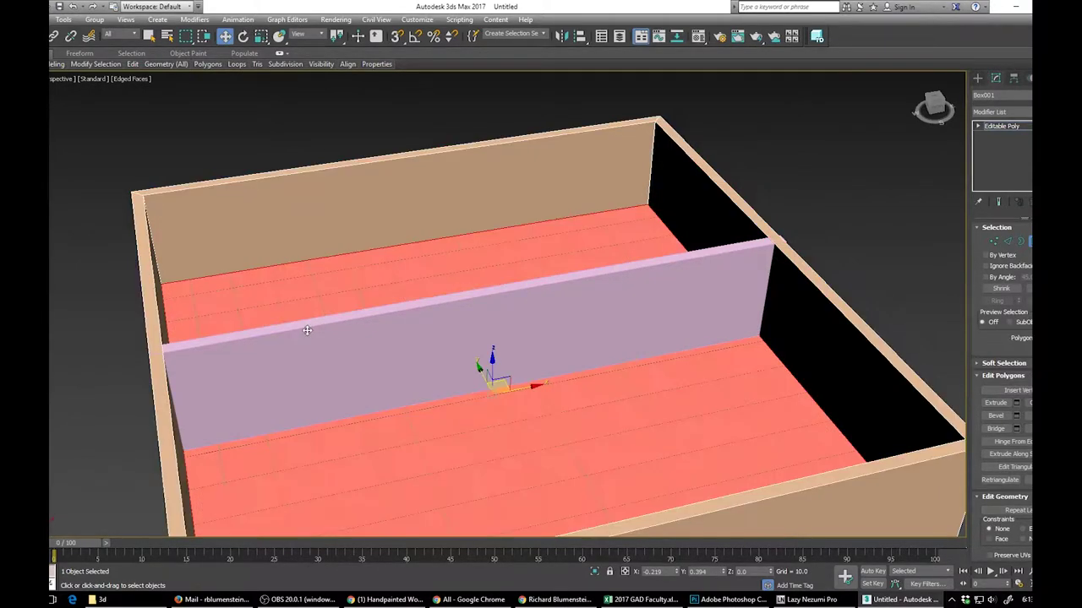
{"action": "right_click", "coordinate": [306, 336]}
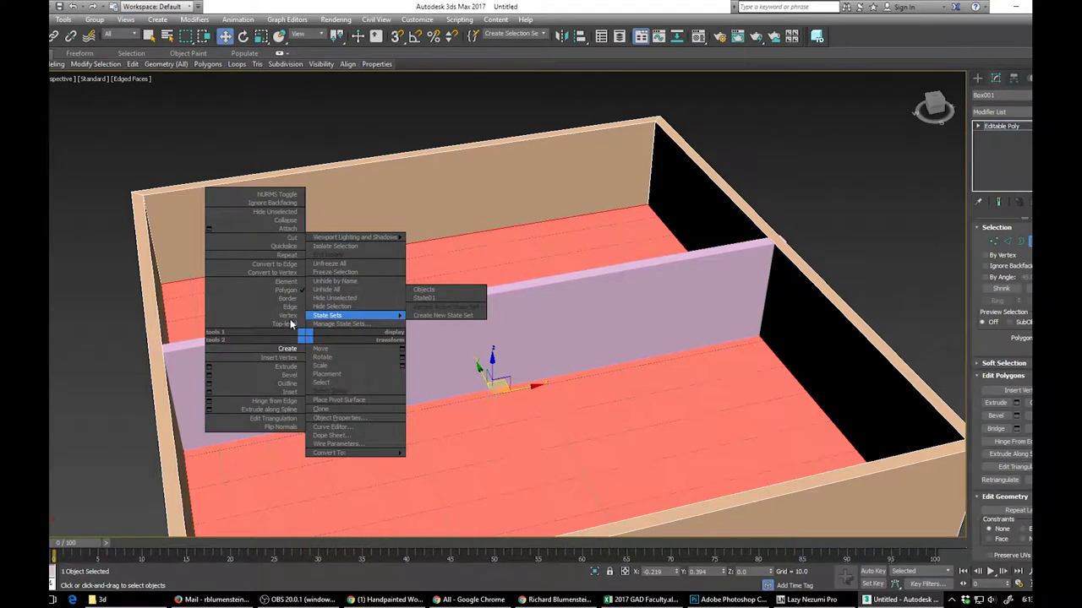
{"action": "left_click", "coordinate": [283, 323]}
{"action": "left_click", "coordinate": [291, 335]}
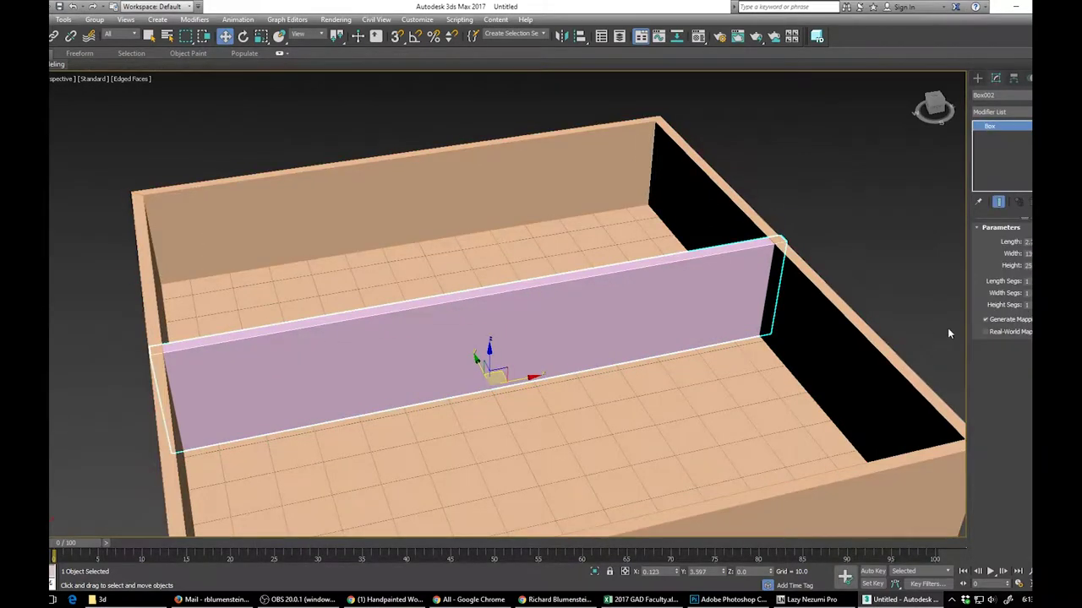
{"action": "left_click_drag", "start_coordinate": [1054, 293], "coordinate": [1054, 263]}
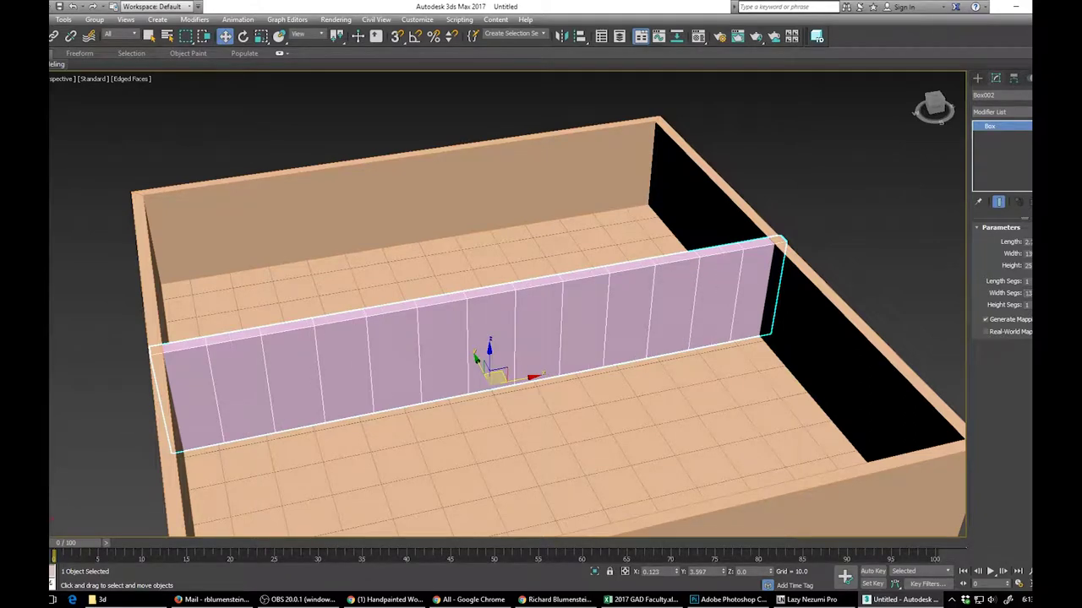
{"action": "left_click", "coordinate": [1054, 303]}
- Convert the dividing wall to an editable poly and raise its horizontal middle edge loop to a Z height of about 20.9
{"action": "right_click", "coordinate": [980, 126]}
{"action": "left_click", "coordinate": [997, 211]}
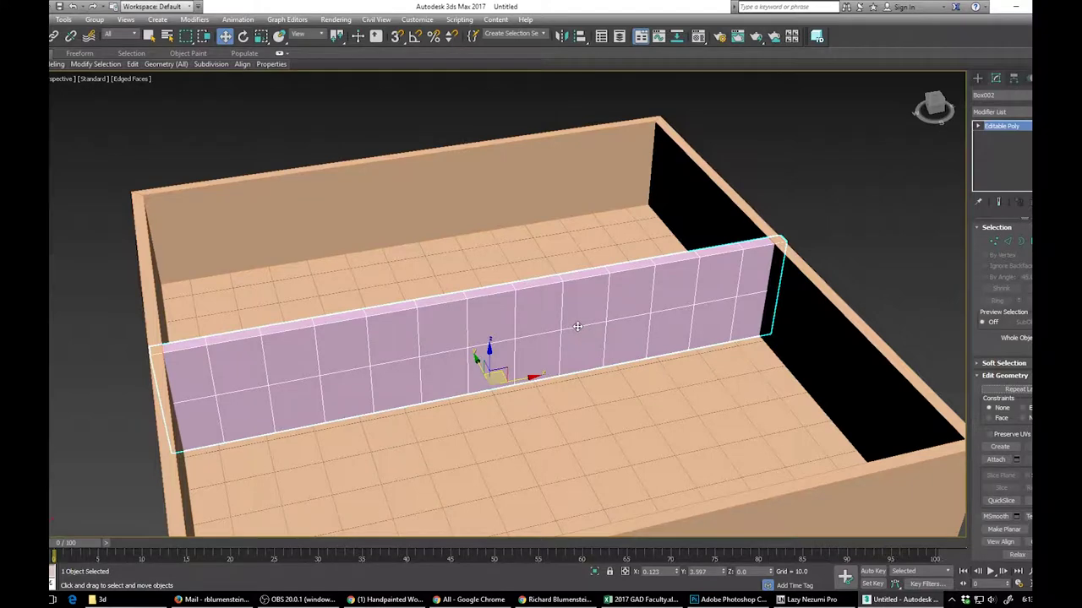
{"action": "key", "text": "2"}
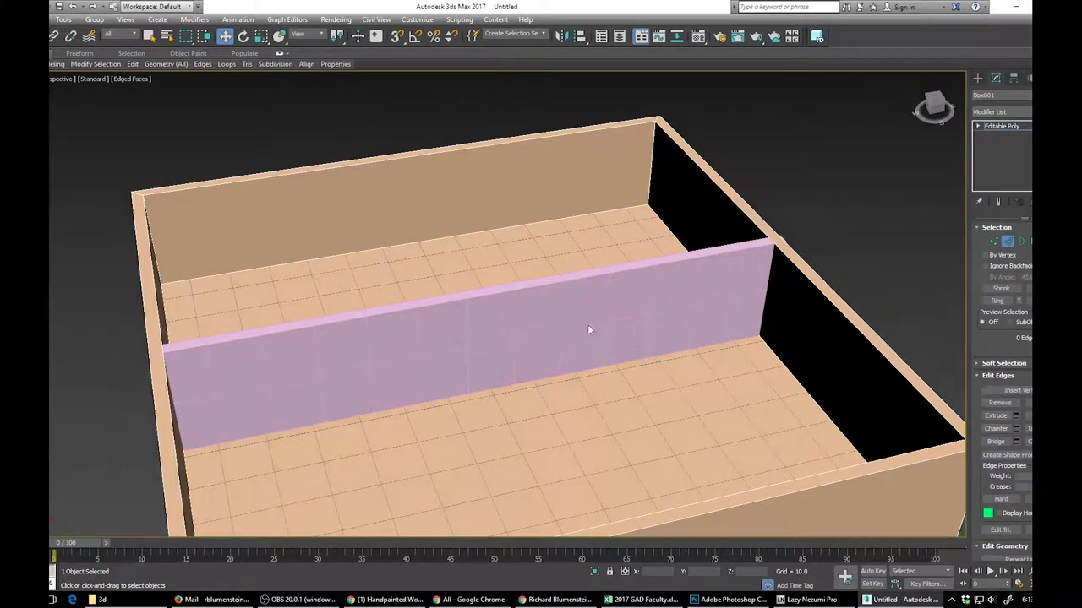
{"action": "left_click", "coordinate": [1007, 243]}
{"action": "left_click", "coordinate": [712, 269]}
{"action": "left_click", "coordinate": [1008, 242]}
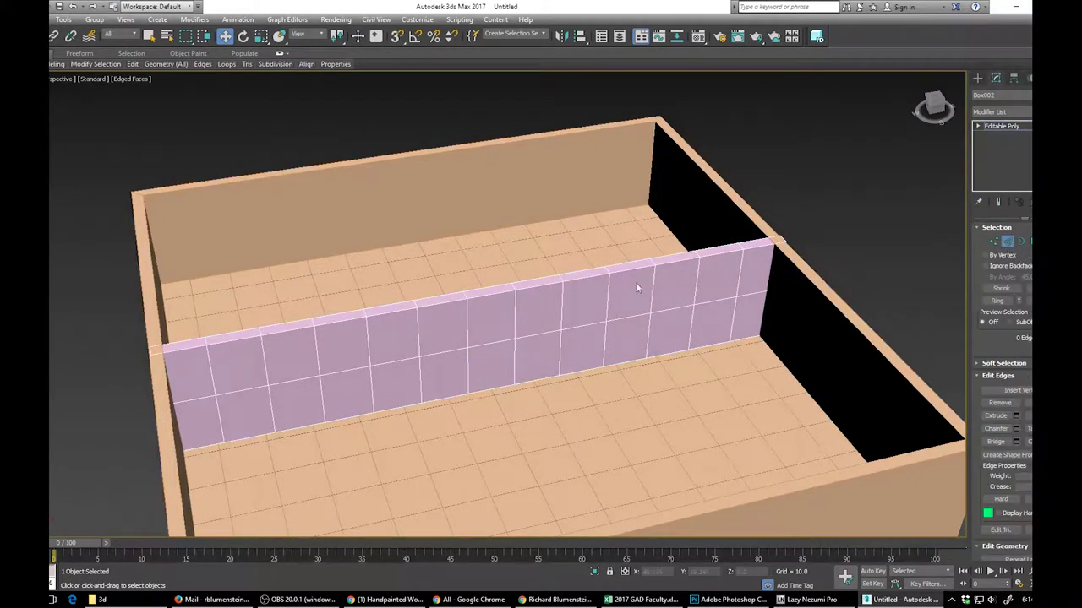
{"action": "double_click", "coordinate": [639, 314]}
{"action": "left_click_drag", "start_coordinate": [490, 279], "coordinate": [492, 250]}
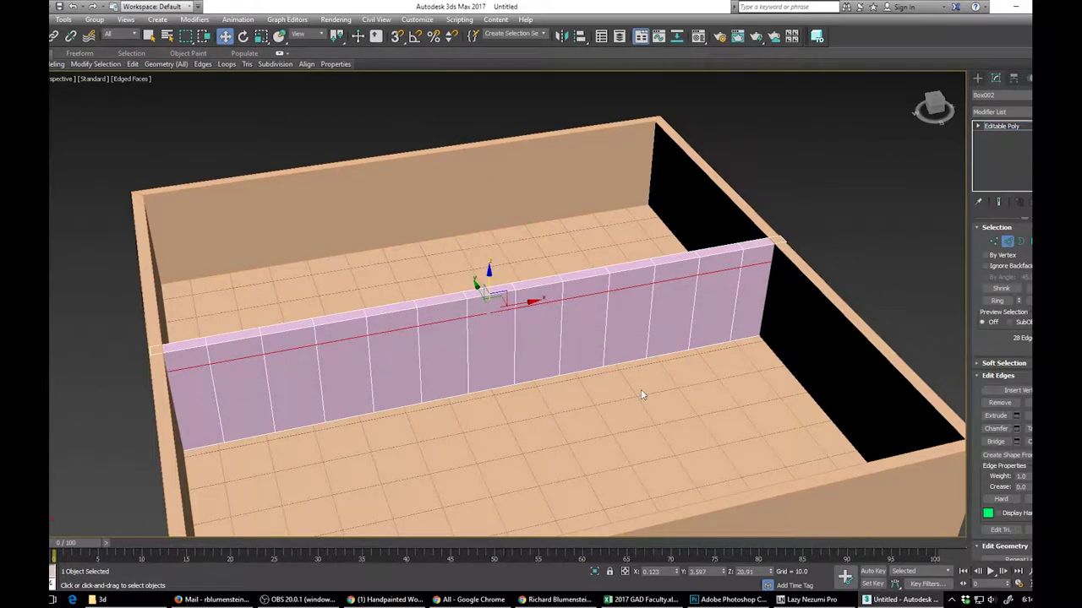
- Delete the front and back polygons below the edge loop at one segment near each end of the dividing wall for two doorways
{"action": "left_click", "coordinate": [666, 319]}
{"action": "key", "text": "4"}
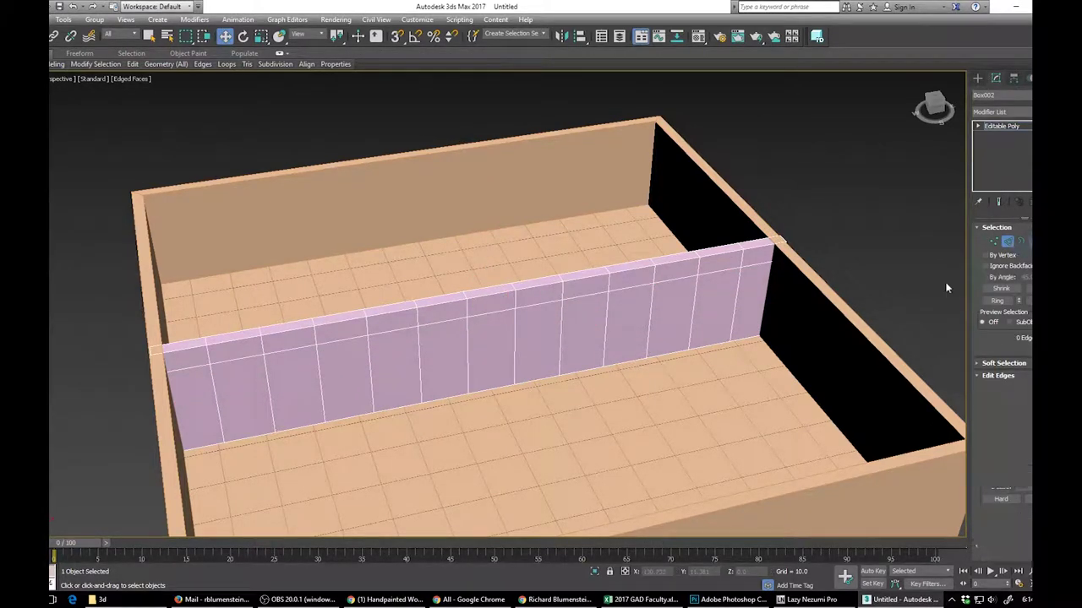
{"action": "left_click", "coordinate": [671, 319]}
{"action": "left_click", "coordinate": [243, 399], "text": "ctrl"}
{"action": "key", "text": "Delete"}
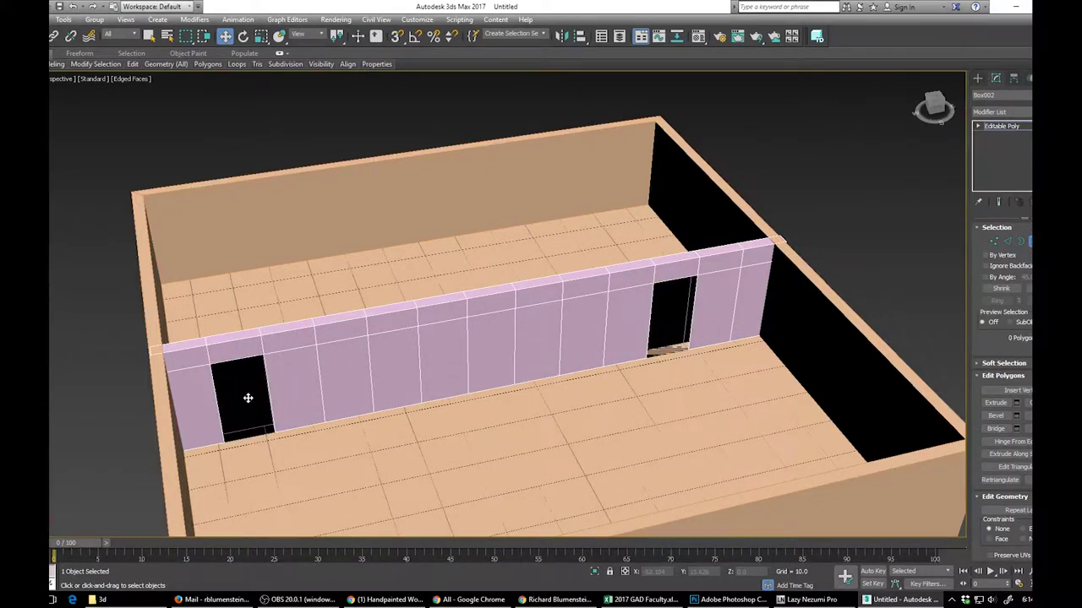
{"action": "left_click", "coordinate": [245, 400]}
{"action": "left_click", "coordinate": [666, 319], "text": "ctrl"}
{"action": "key", "text": "Delete"}
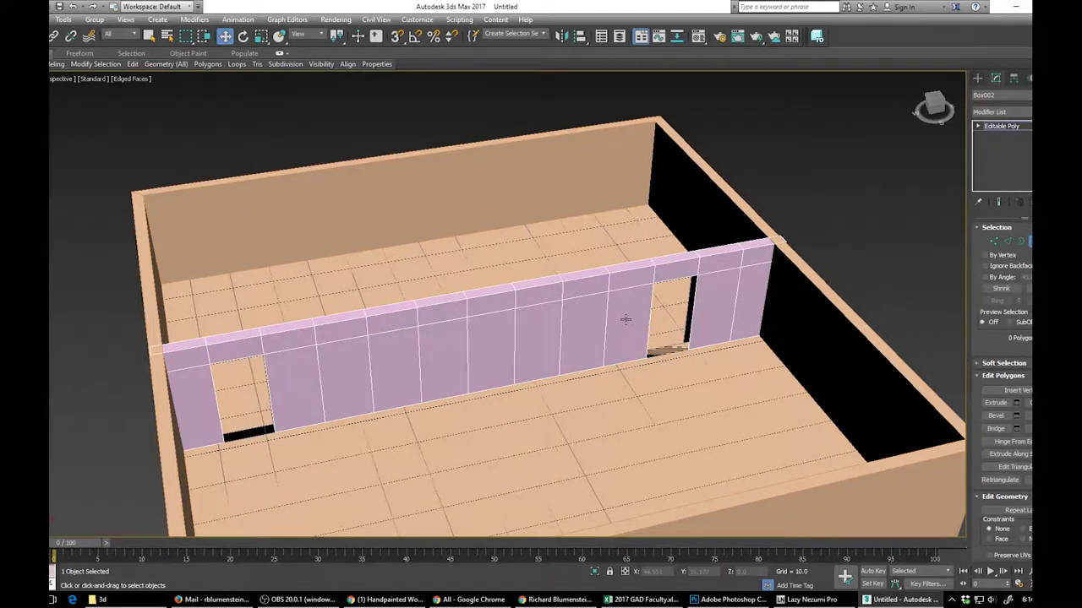
- Delete the bottom polygons left across the floor of both doorways in the dividing wall
{"action": "left_click", "coordinate": [666, 348]}
{"action": "left_click", "coordinate": [256, 438], "text": "ctrl"}
{"action": "key", "text": "Delete"}
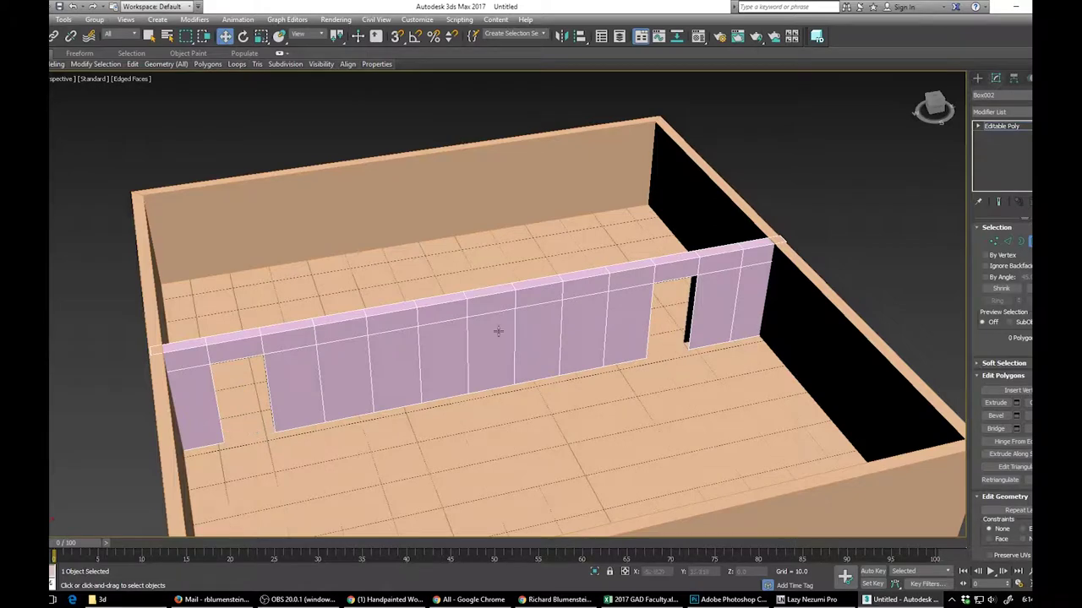
- Try to bridge the side edges of the doorway near the far right end of the dividing wall
{"action": "left_click", "coordinate": [1008, 245]}
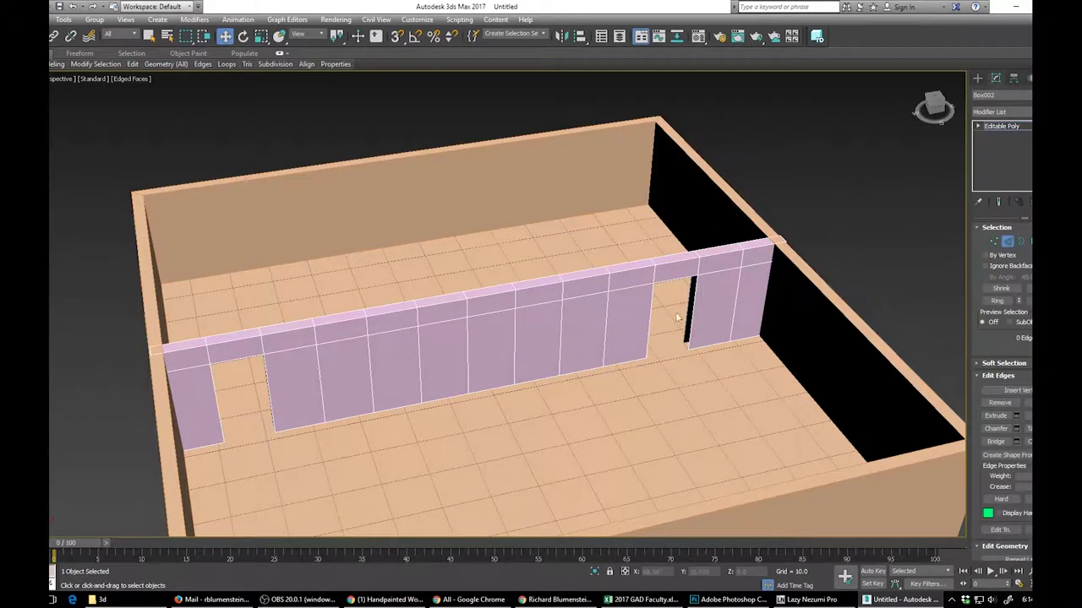
{"action": "left_click", "coordinate": [693, 311]}
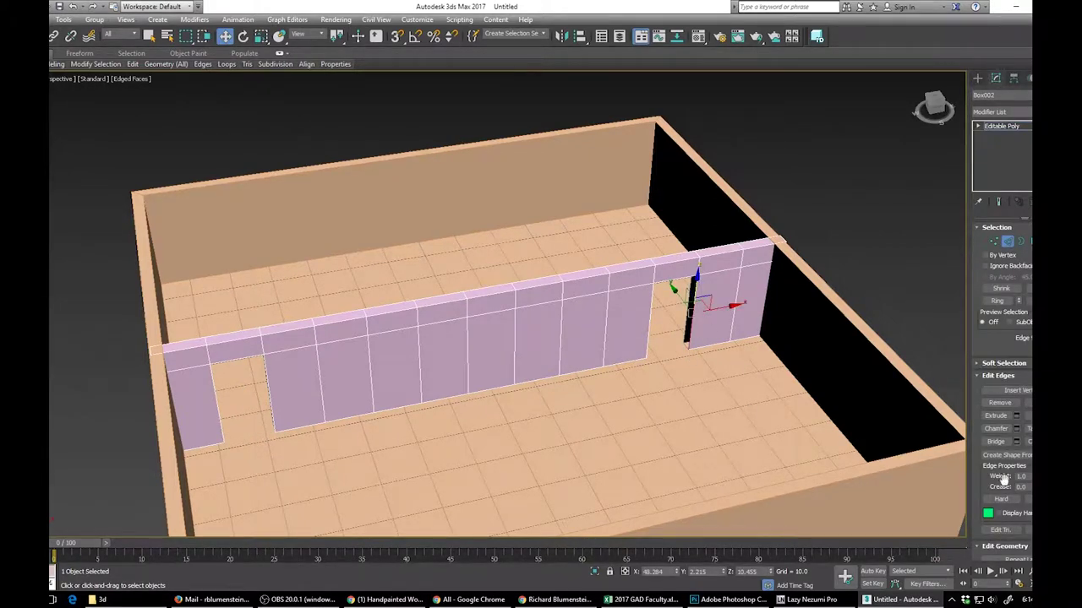
{"action": "left_click", "coordinate": [997, 442]}
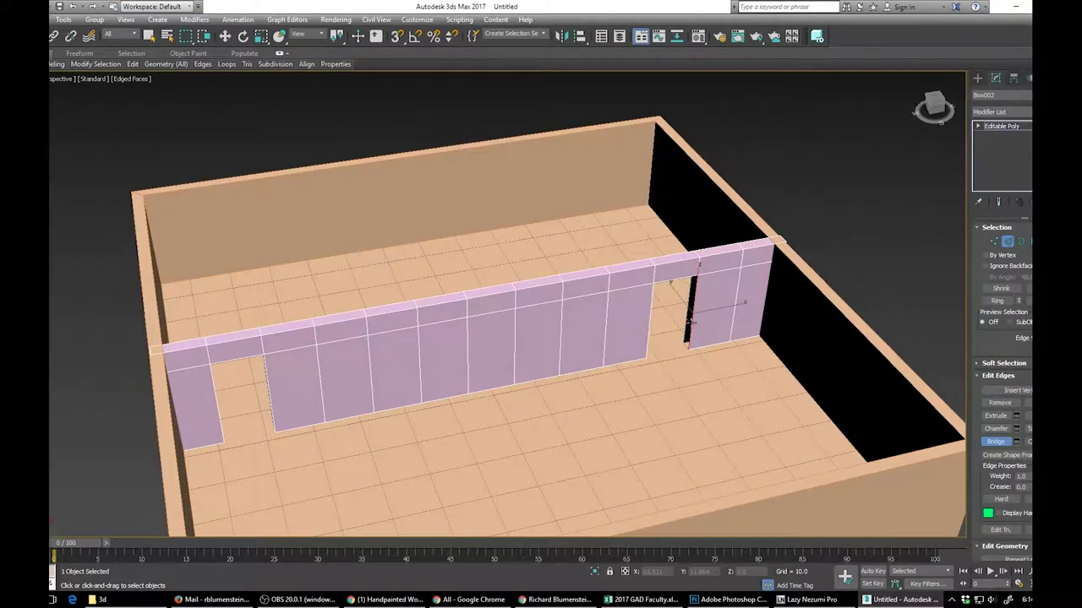
{"action": "left_click", "coordinate": [693, 324]}
- Isolate the dividing wall in the perspective view so that its doorway edges can be reached
{"action": "middle_click_drag", "start_coordinate": [485, 437], "coordinate": [472, 416], "text": "alt"}
{"action": "key", "text": "alt+w"}
{"action": "left_click", "coordinate": [475, 401]}
{"action": "key", "text": "alt+w"}
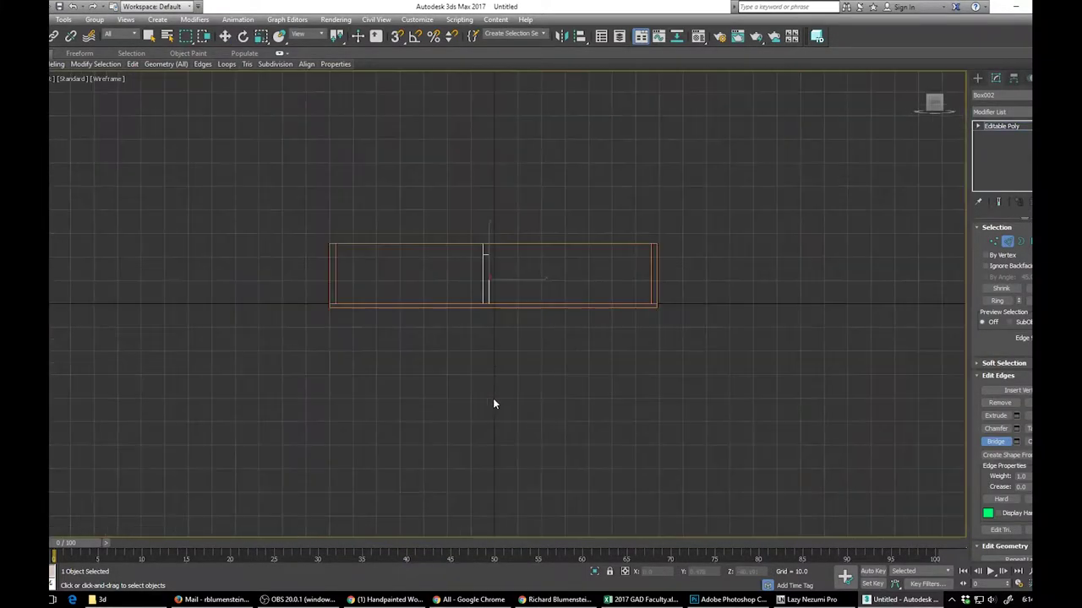
{"action": "key", "text": "alt+w"}
{"action": "left_click", "coordinate": [583, 399]}
{"action": "key", "text": "alt+w"}
{"action": "key", "text": "alt+q"}
{"action": "scroll", "coordinate": [523, 380], "scroll_direction": "down", "scroll_amount": 5}
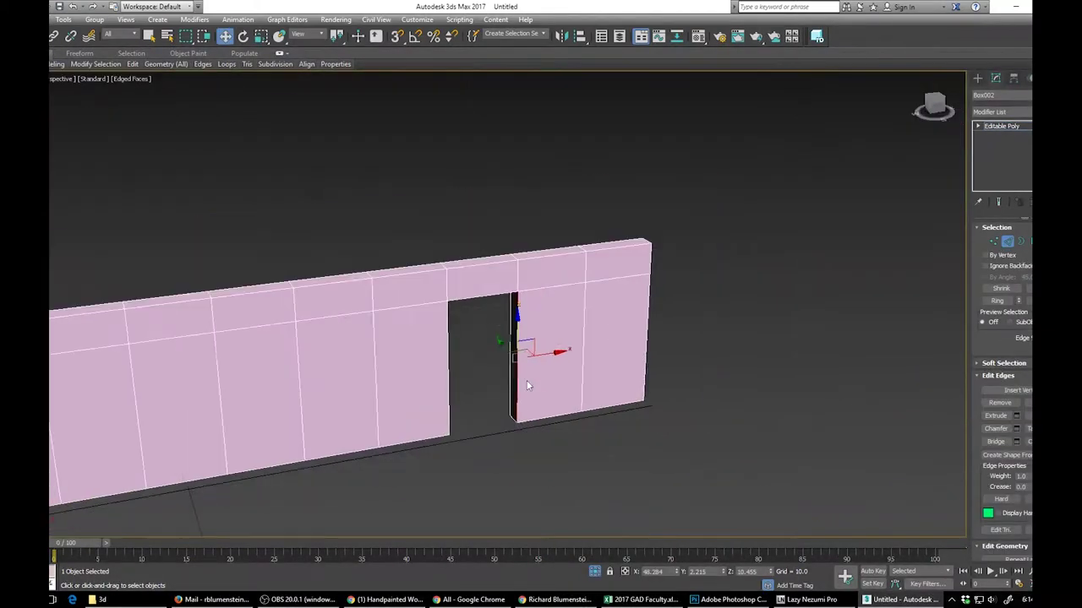
- Bridge the remaining open edges around the dividing wall's doorways, including the top of the opening, and end the isolation
{"action": "middle_click_drag", "start_coordinate": [527, 385], "coordinate": [476, 306], "text": "alt"}
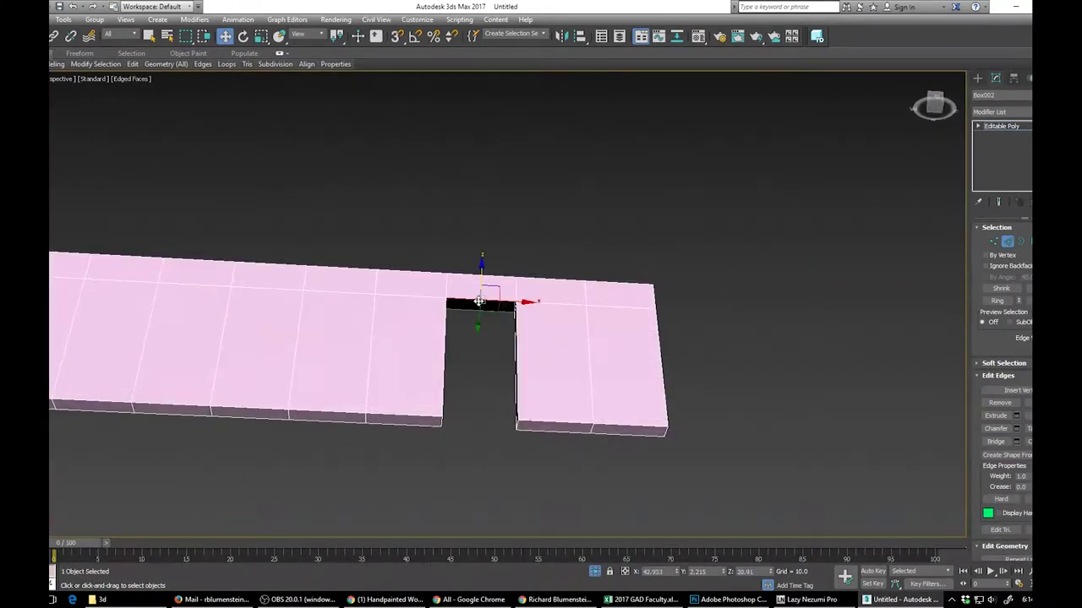
{"action": "left_click", "coordinate": [995, 441]}
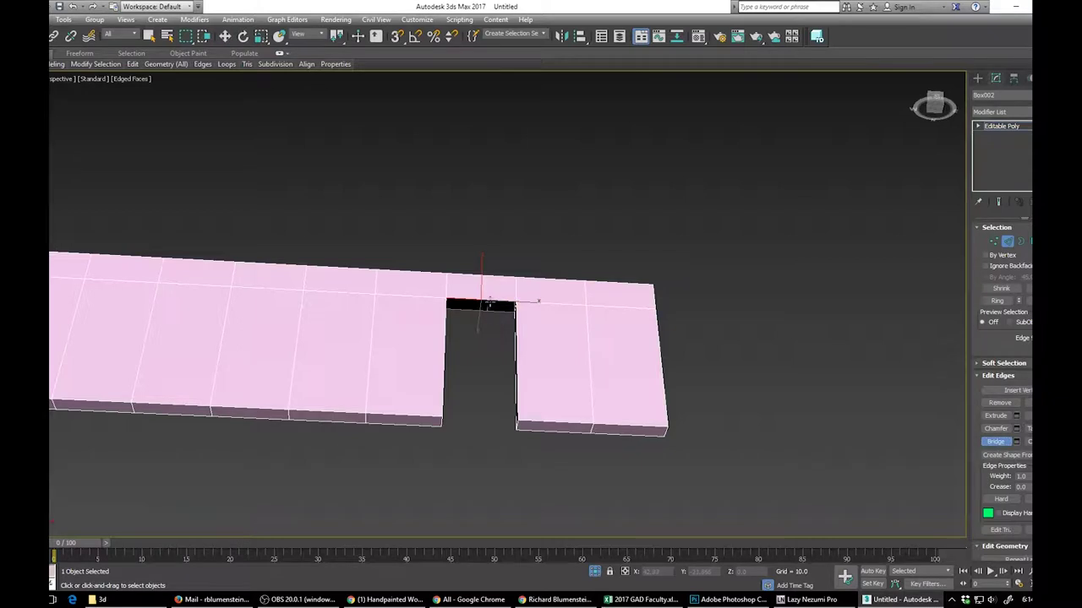
{"action": "left_click", "coordinate": [490, 305]}
{"action": "middle_click_drag", "start_coordinate": [489, 305], "coordinate": [456, 439], "text": "alt"}
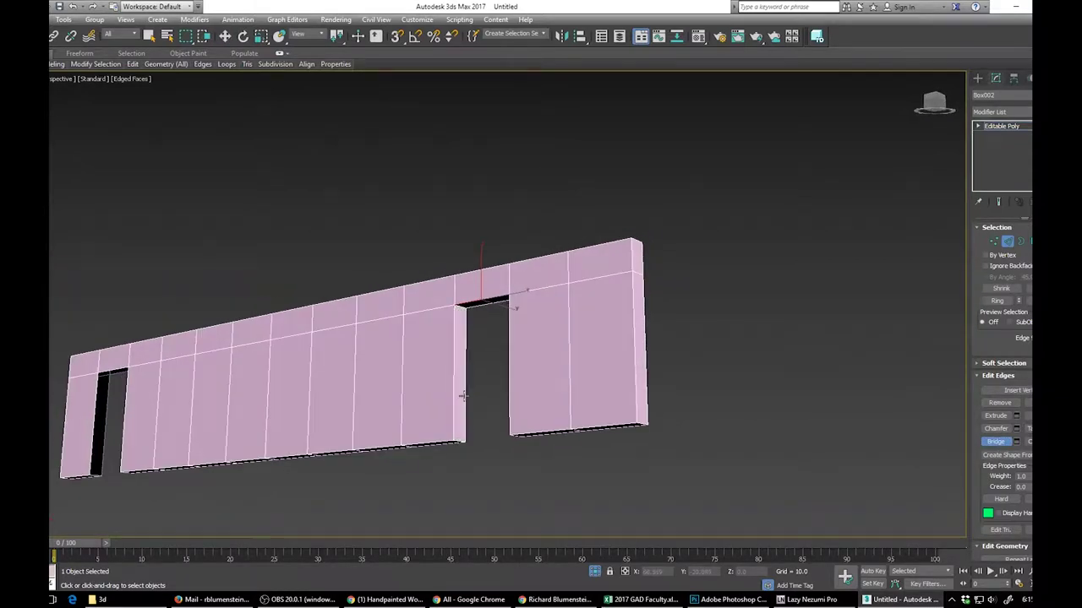
{"action": "middle_click_drag", "start_coordinate": [459, 386], "coordinate": [251, 133], "text": "alt"}
{"action": "left_click", "coordinate": [427, 399]}
{"action": "left_click", "coordinate": [257, 129]}
{"action": "middle_click_drag", "start_coordinate": [584, 293], "coordinate": [447, 355], "text": "alt"}
{"action": "left_click", "coordinate": [595, 572]}
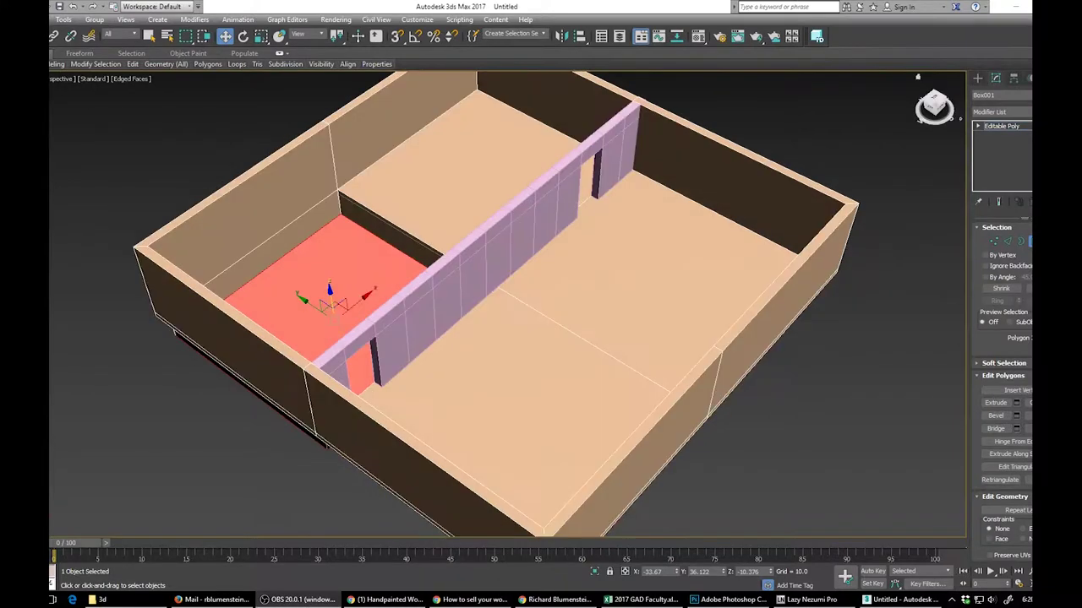
{"action": "left_click", "coordinate": [17, 10]}
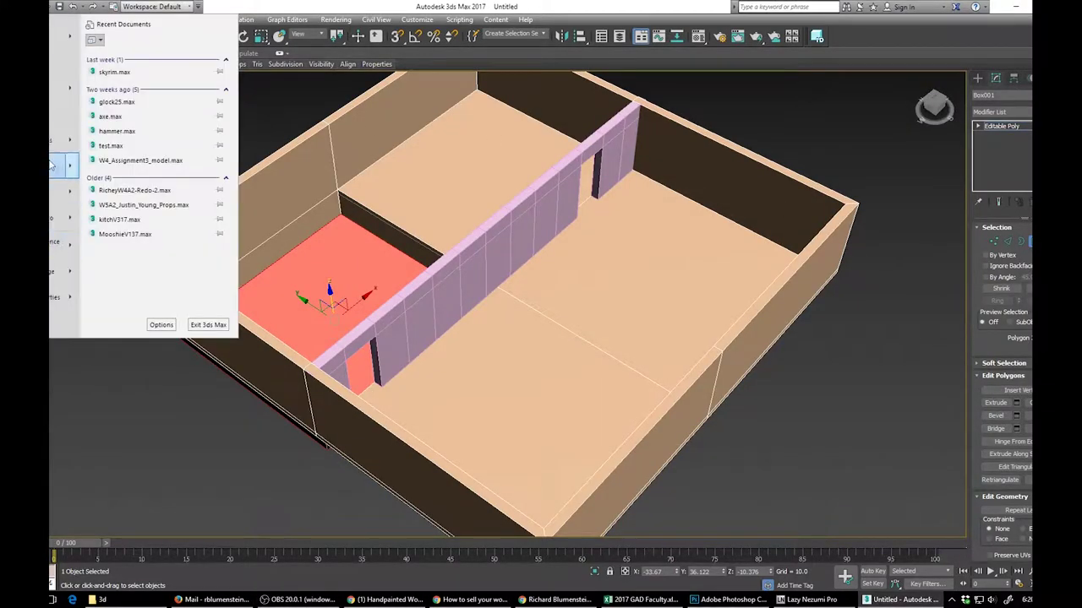
{"action": "left_click", "coordinate": [55, 167]}
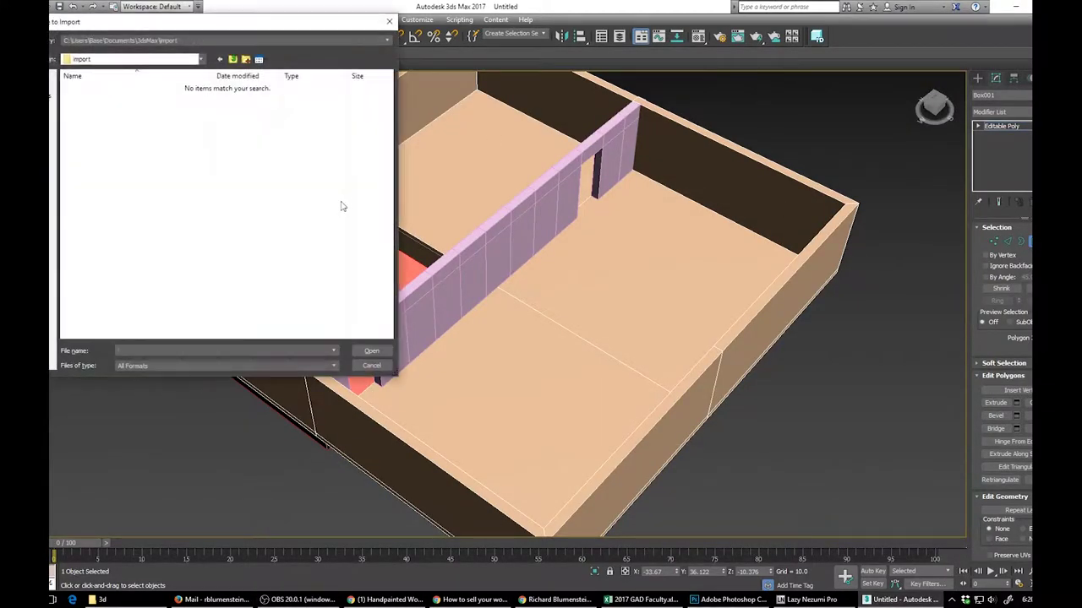
{"action": "left_click", "coordinate": [200, 61]}
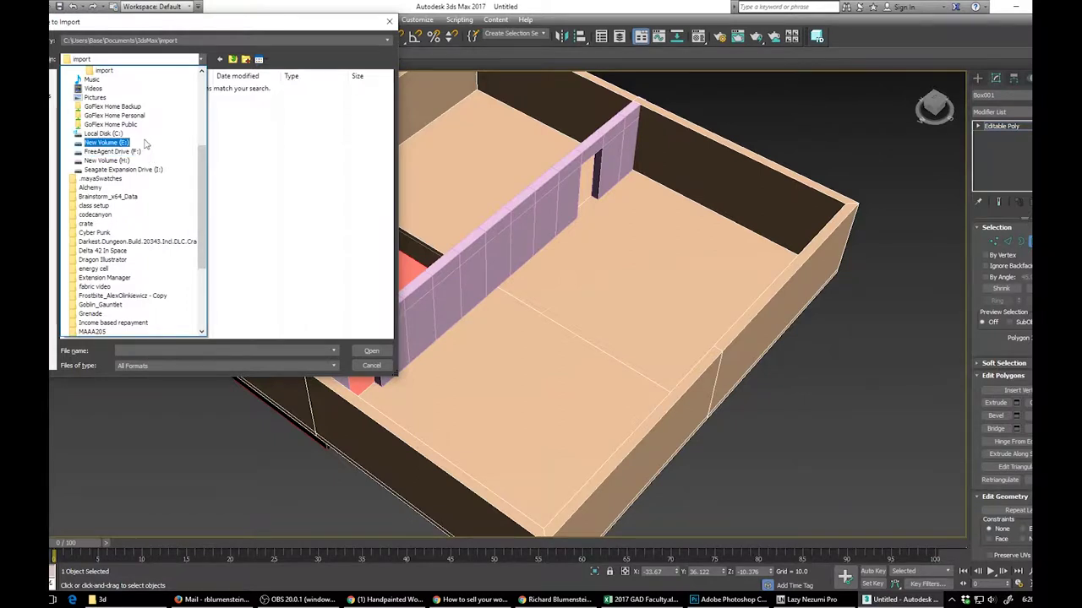
{"action": "left_click", "coordinate": [146, 144]}
{"action": "double_click", "coordinate": [91, 122]}
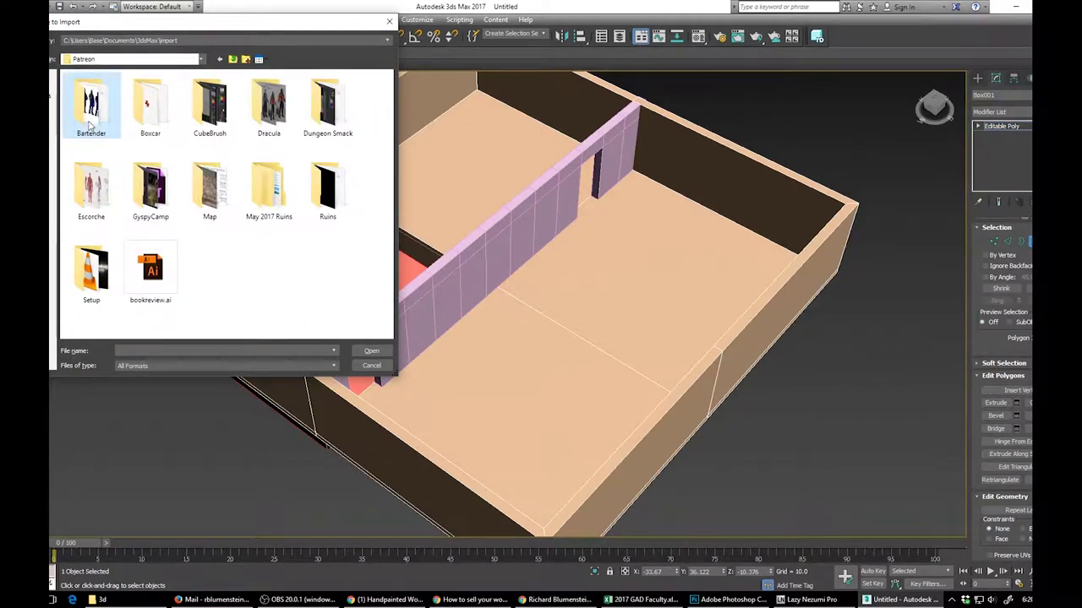
{"action": "left_click", "coordinate": [201, 59]}
{"action": "left_click", "coordinate": [163, 91]}
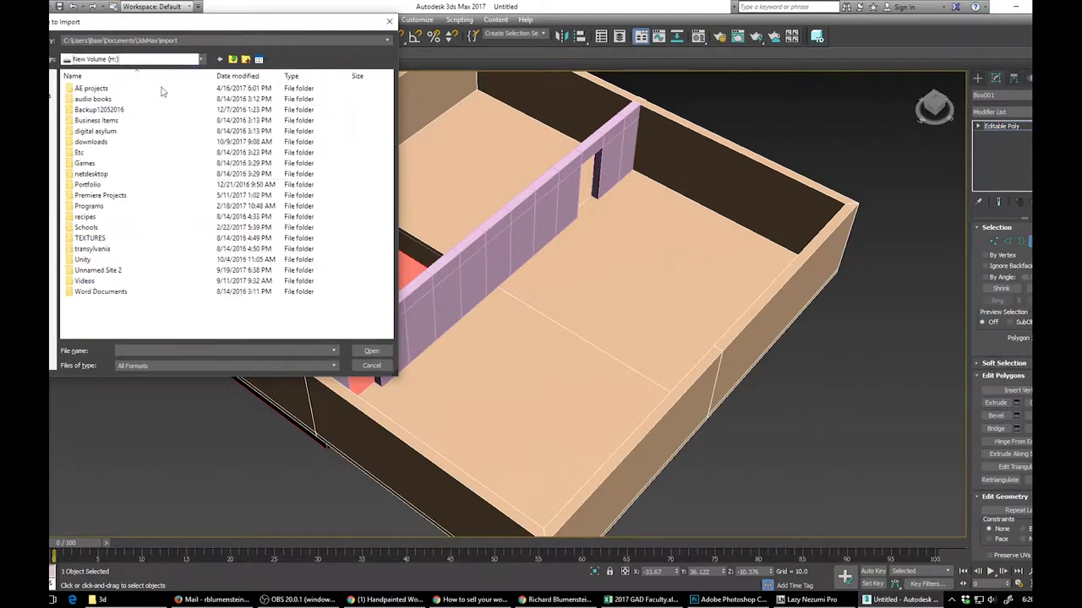
{"action": "double_click", "coordinate": [87, 184]}
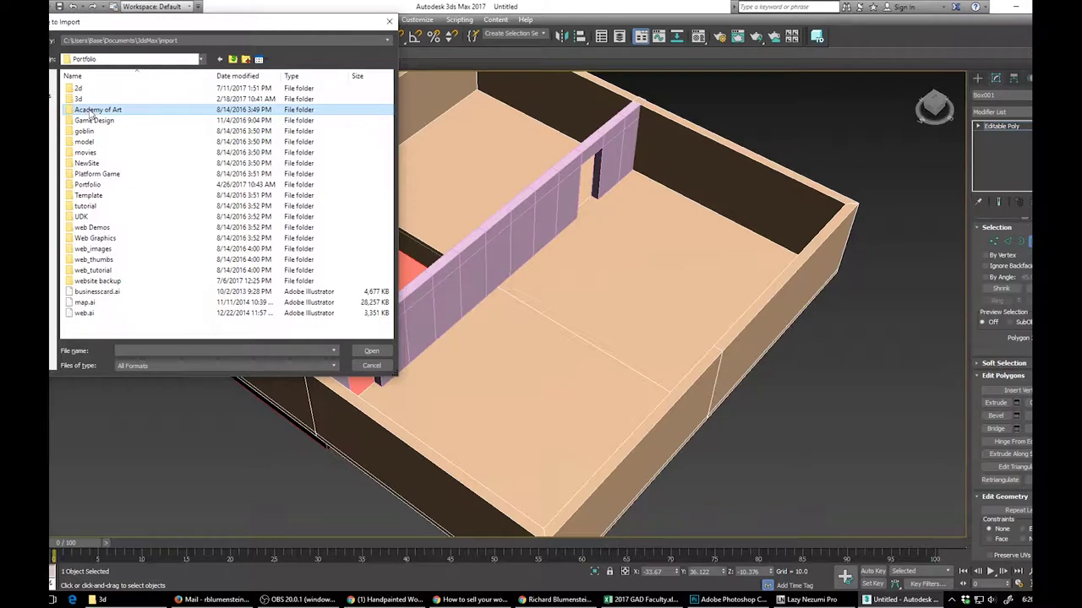
{"action": "double_click", "coordinate": [92, 186]}
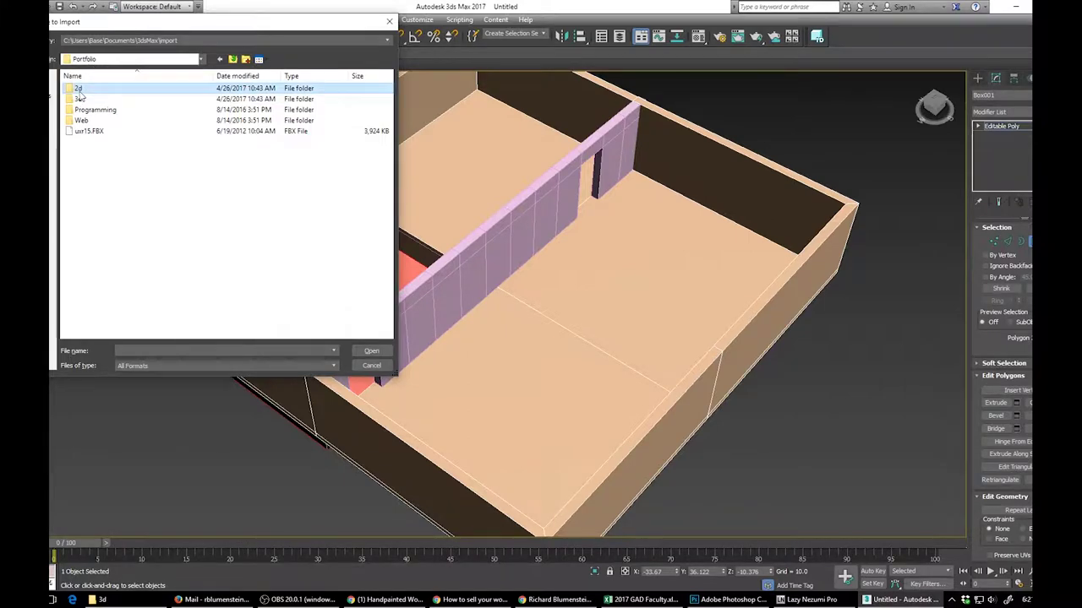
{"action": "double_click", "coordinate": [80, 94]}
{"action": "left_click", "coordinate": [221, 61]}
{"action": "left_click", "coordinate": [221, 61]}
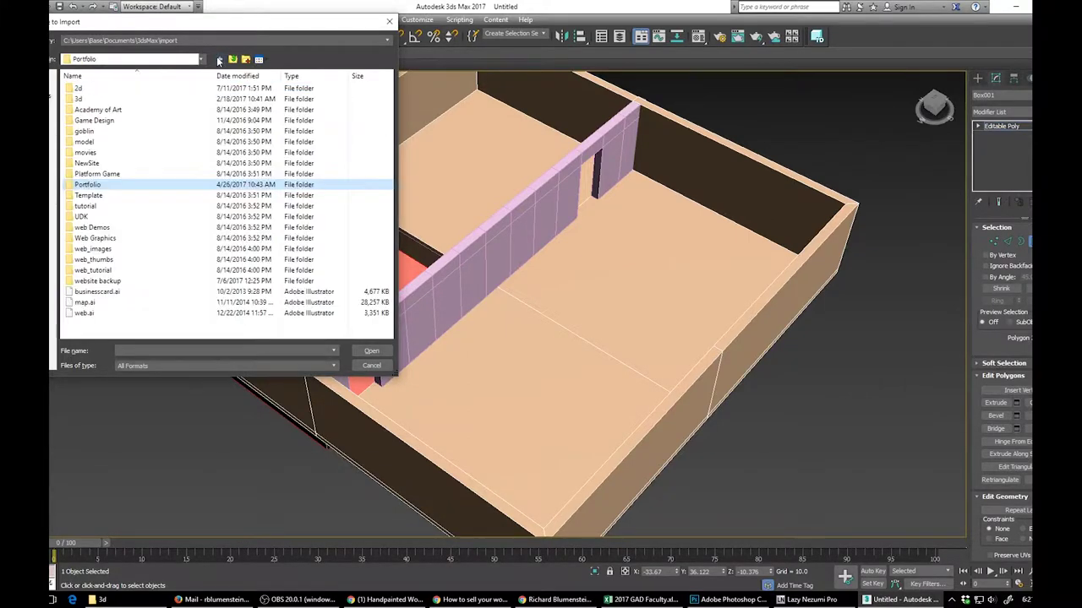
{"action": "double_click", "coordinate": [93, 90]}
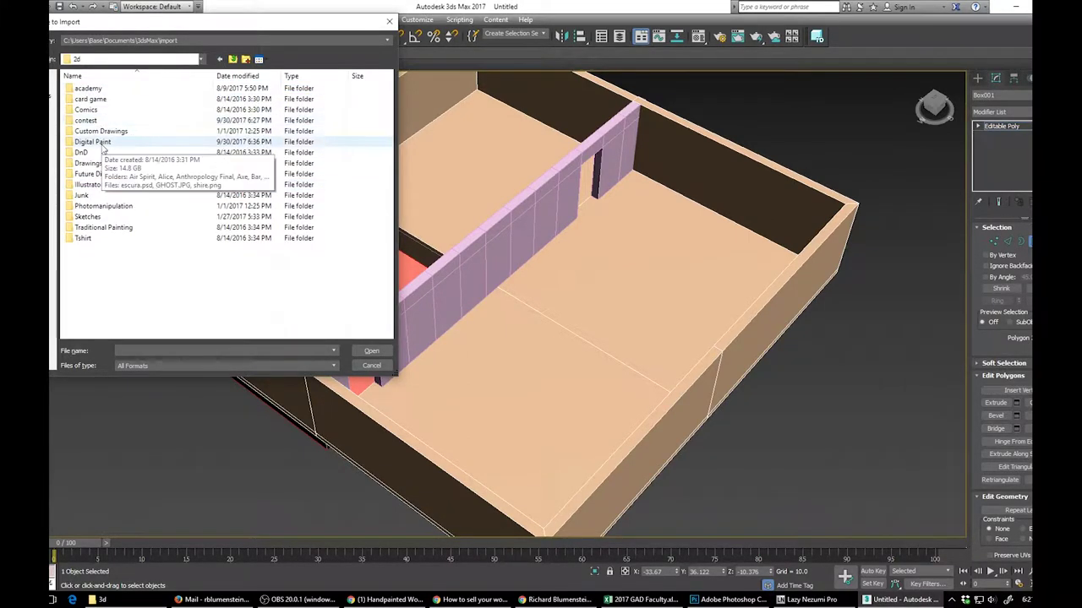
{"action": "double_click", "coordinate": [101, 144]}
{"action": "double_click", "coordinate": [102, 147]}
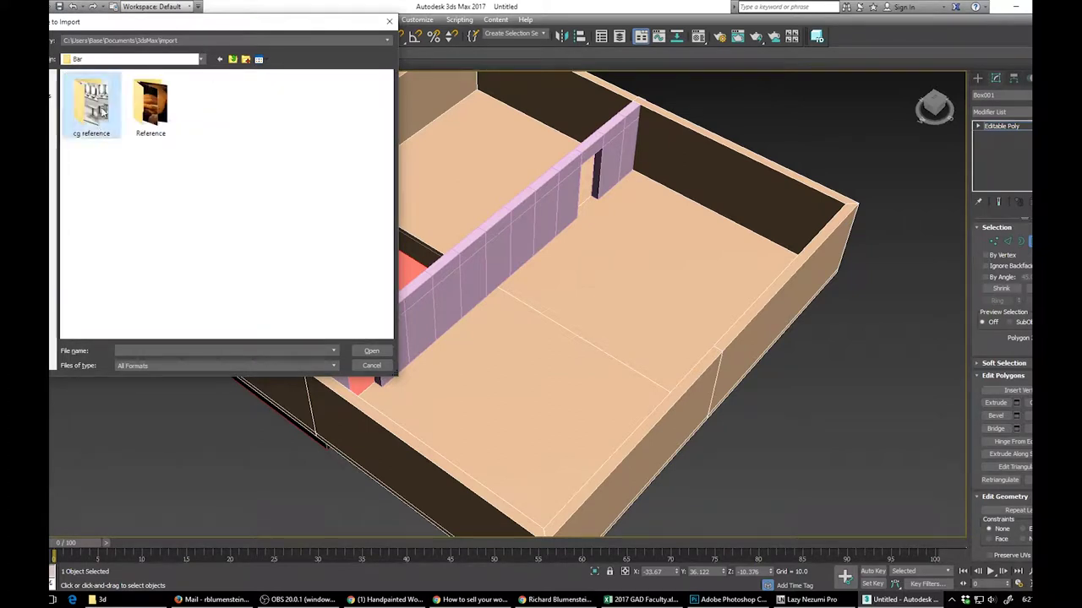
{"action": "double_click", "coordinate": [114, 148]}
{"action": "left_click", "coordinate": [188, 371]}
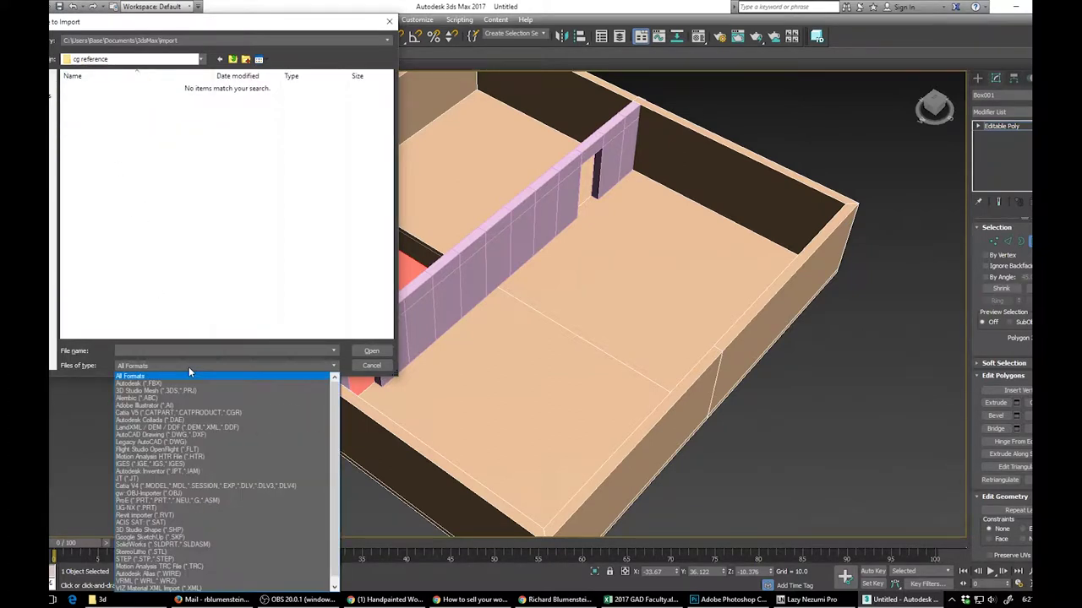
{"action": "left_click", "coordinate": [188, 367]}
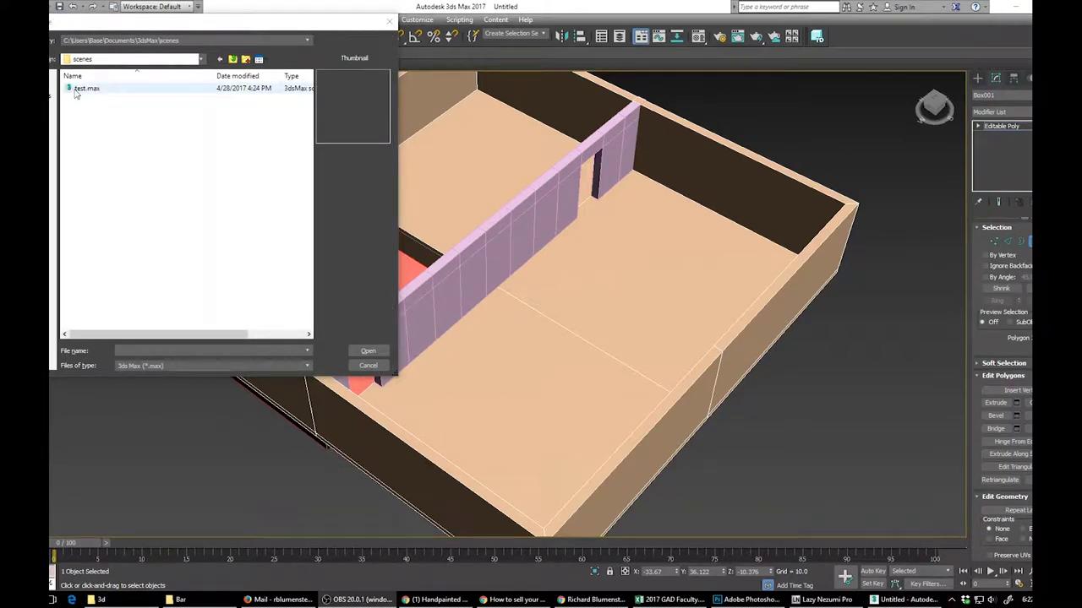
- Choose bar.max from the Bar folder under Portfolio, 2d, Digital Paint on the H: volume as the scene file to merge
{"action": "left_click", "coordinate": [131, 59]}
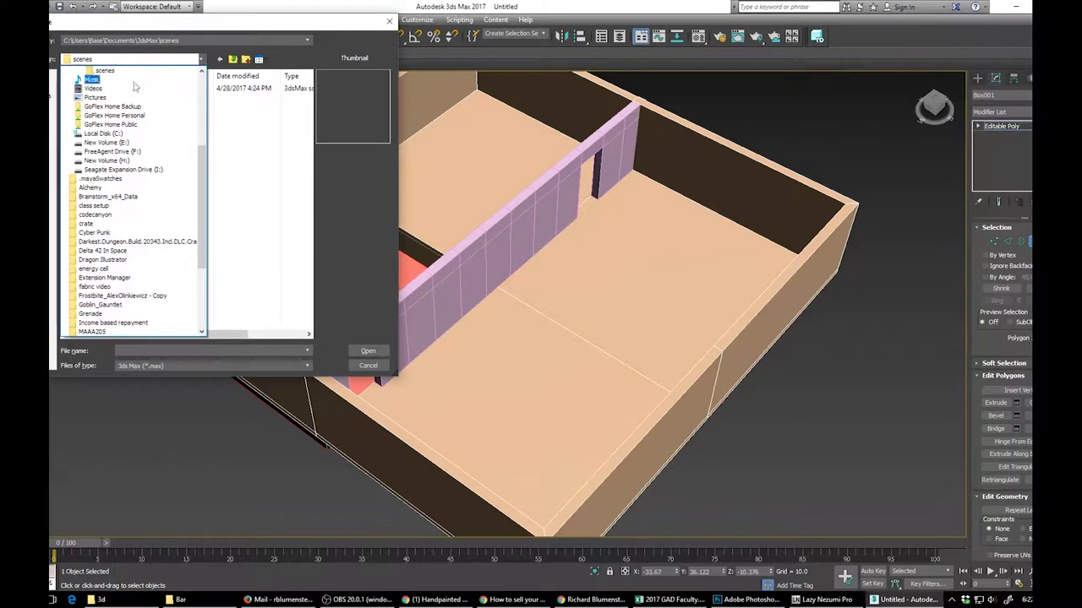
{"action": "left_click", "coordinate": [106, 159]}
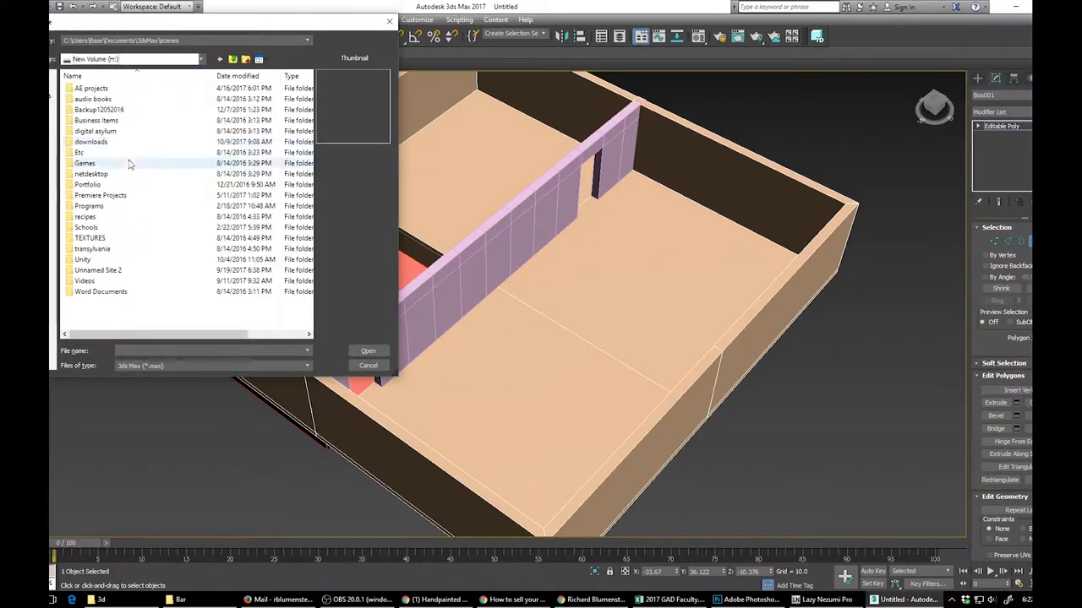
{"action": "left_click", "coordinate": [90, 142]}
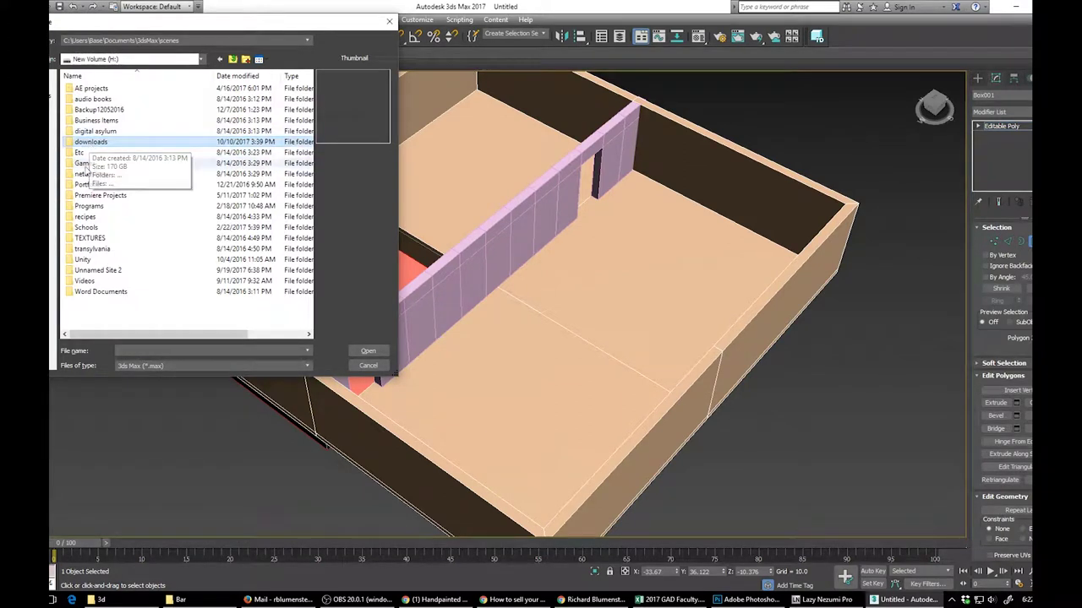
{"action": "double_click", "coordinate": [87, 185]}
{"action": "double_click", "coordinate": [82, 90]}
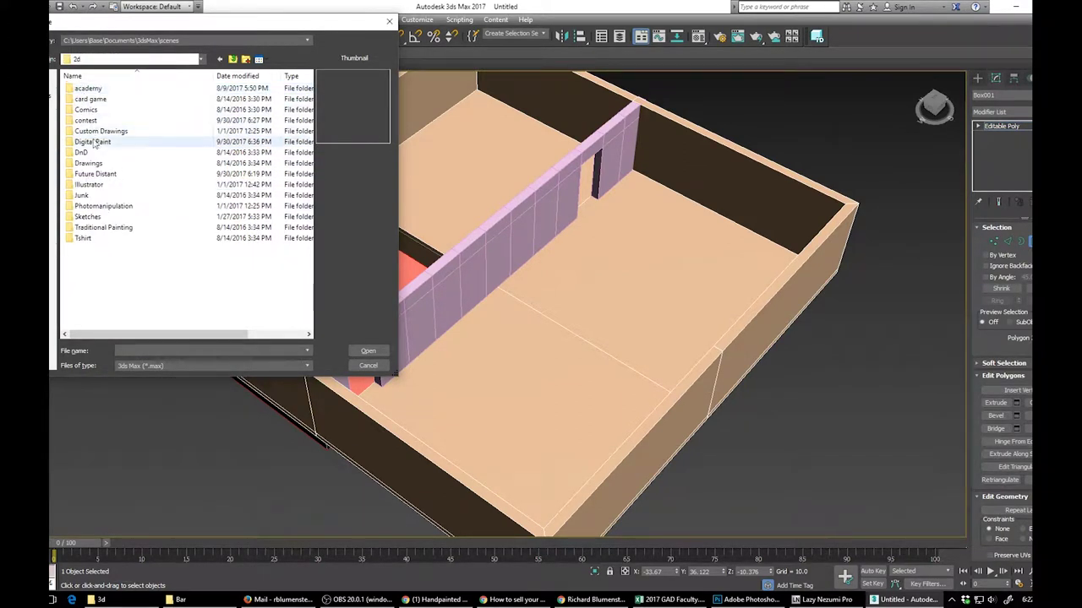
{"action": "double_click", "coordinate": [93, 140]}
{"action": "double_click", "coordinate": [103, 133]}
{"action": "double_click", "coordinate": [209, 103]}
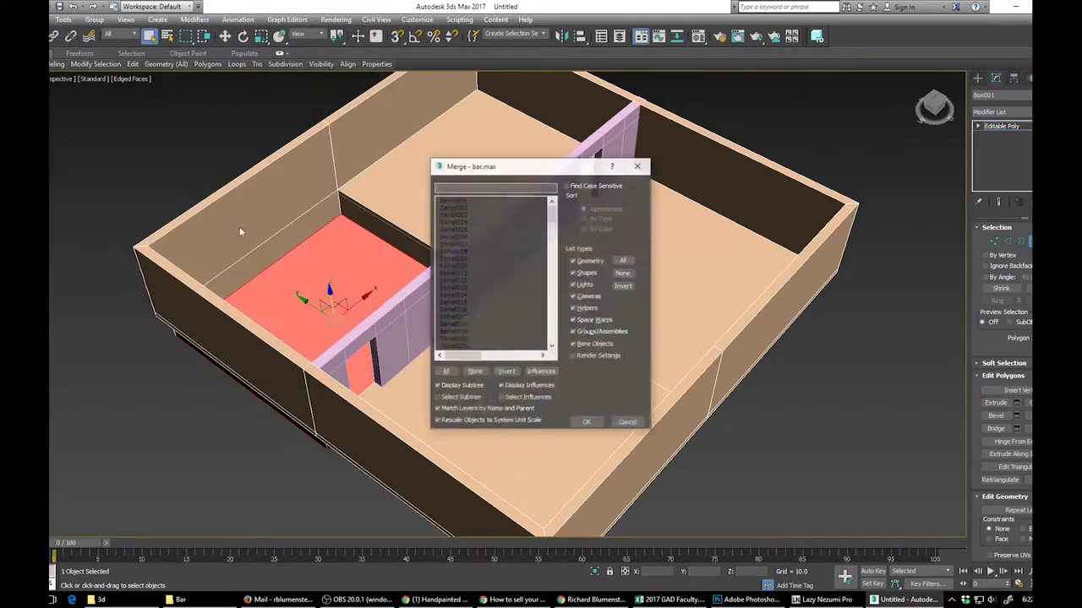
- Merge the objects from the barrels through Obj_000101 out of bar.max, keeping the duplicate Box001 under its own name
{"action": "left_click_drag", "start_coordinate": [448, 201], "coordinate": [480, 286]}
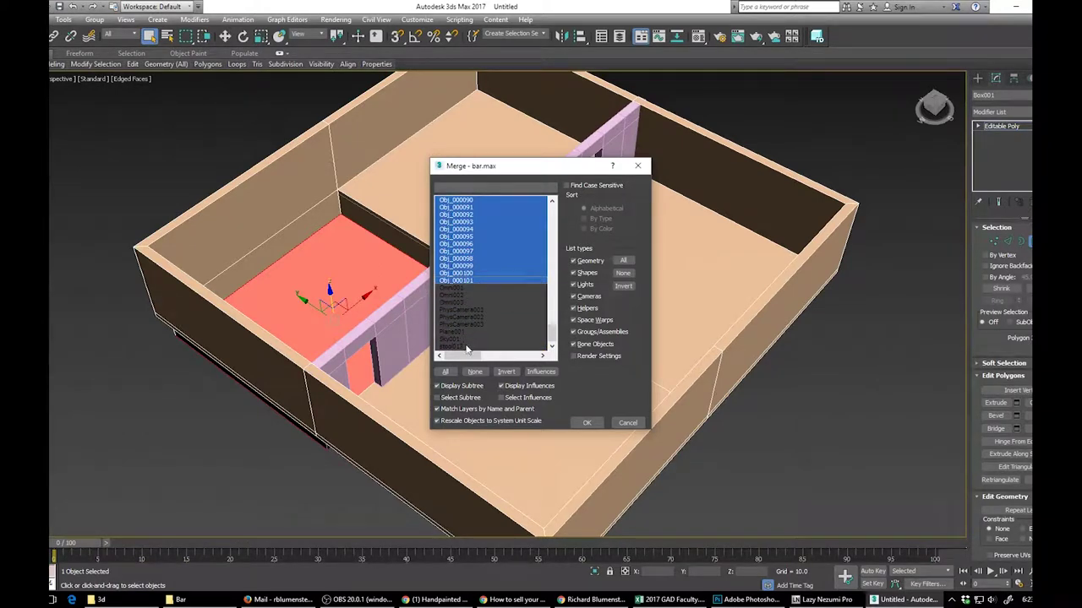
{"action": "left_click", "coordinate": [586, 422]}
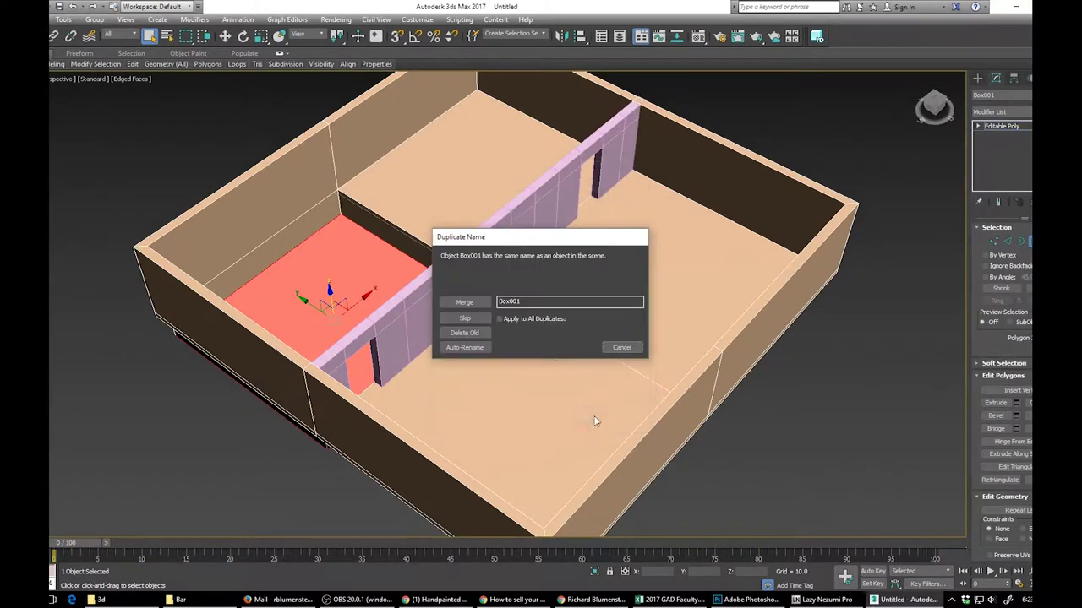
{"action": "left_click", "coordinate": [466, 303]}
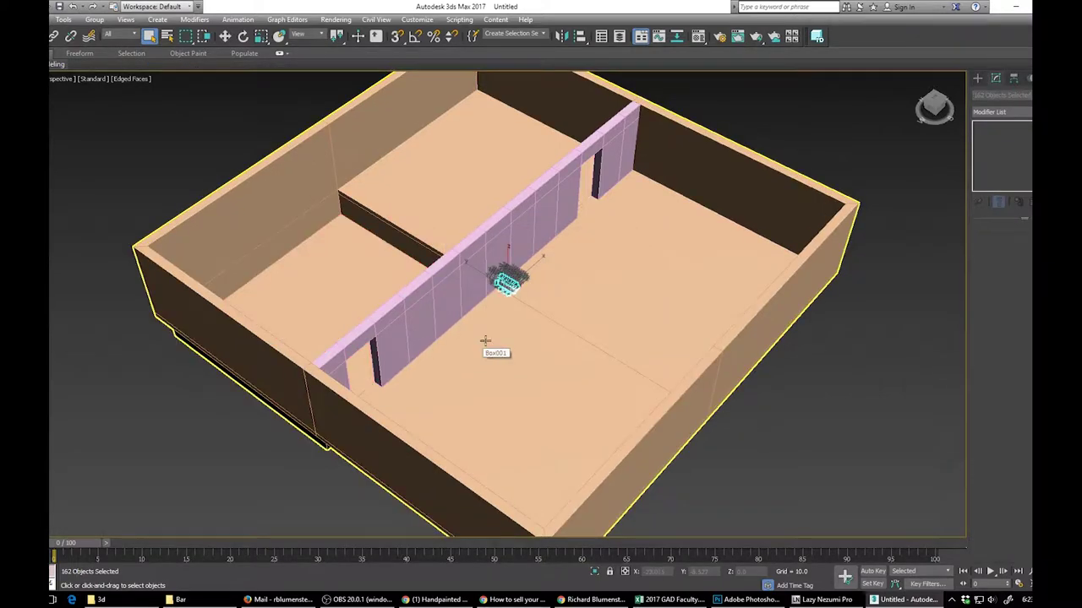
- Scale the merged bar furniture and barrels up uniformly until they fit the size of the room
{"action": "scroll", "coordinate": [495, 295], "scroll_direction": "up", "scroll_amount": 8}
{"action": "scroll", "coordinate": [499, 249], "scroll_direction": "down", "scroll_amount": 5}
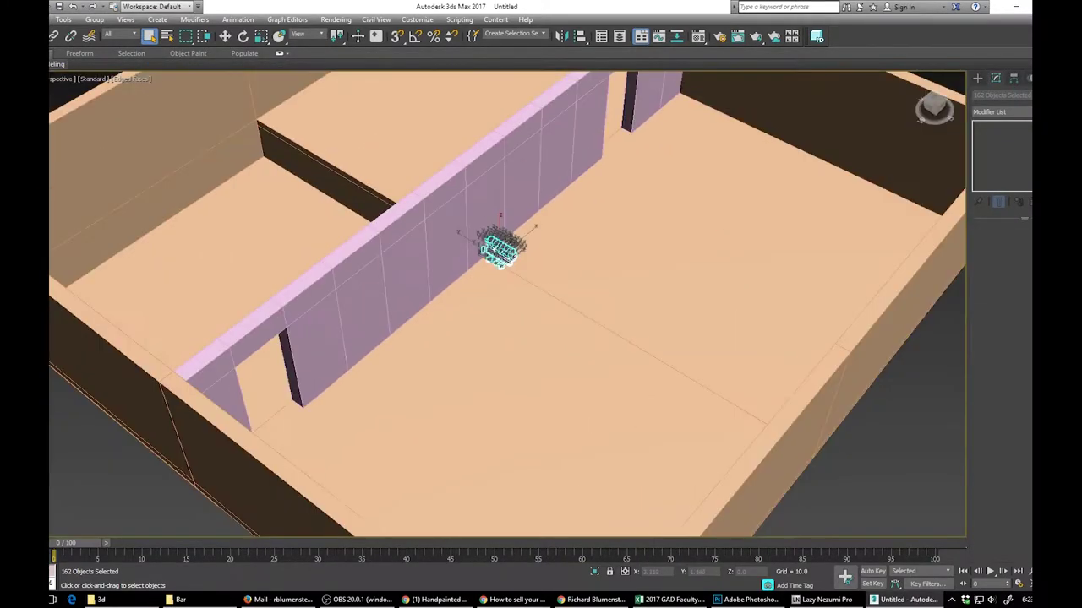
{"action": "left_click_drag", "start_coordinate": [737, 87], "coordinate": [737, 13]}
{"action": "key", "text": "r"}
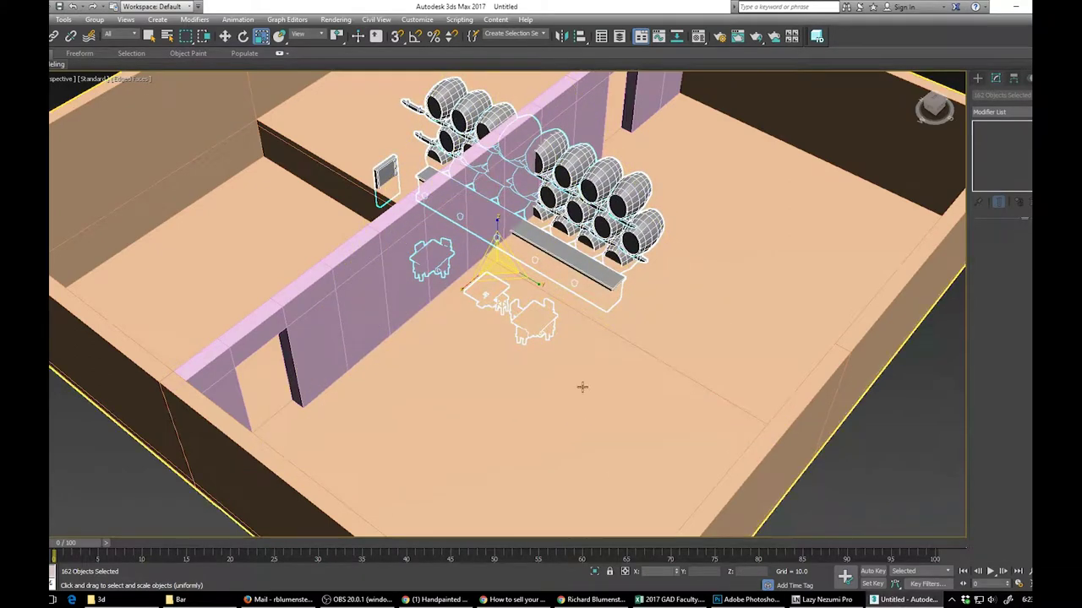
{"action": "left_click_drag", "start_coordinate": [498, 262], "coordinate": [496, 164]}
{"action": "key", "text": "w"}
{"action": "scroll", "coordinate": [499, 169], "scroll_direction": "down", "scroll_amount": 5}
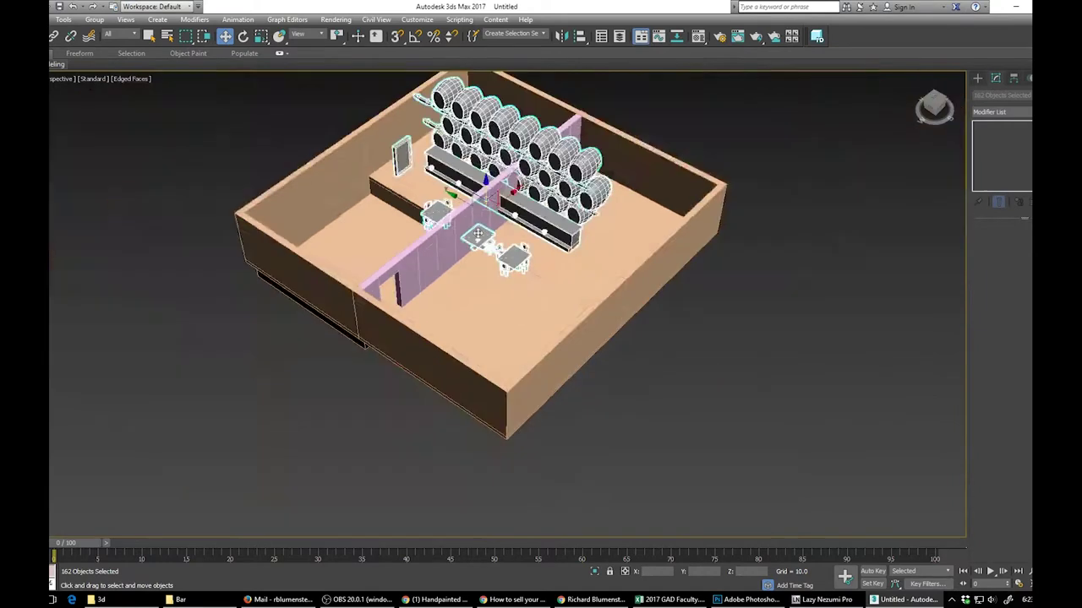
{"action": "scroll", "coordinate": [507, 182], "scroll_direction": "up", "scroll_amount": 3}
- Select the five small lathed pieces along the front of the bar counter
{"action": "left_click", "coordinate": [573, 225]}
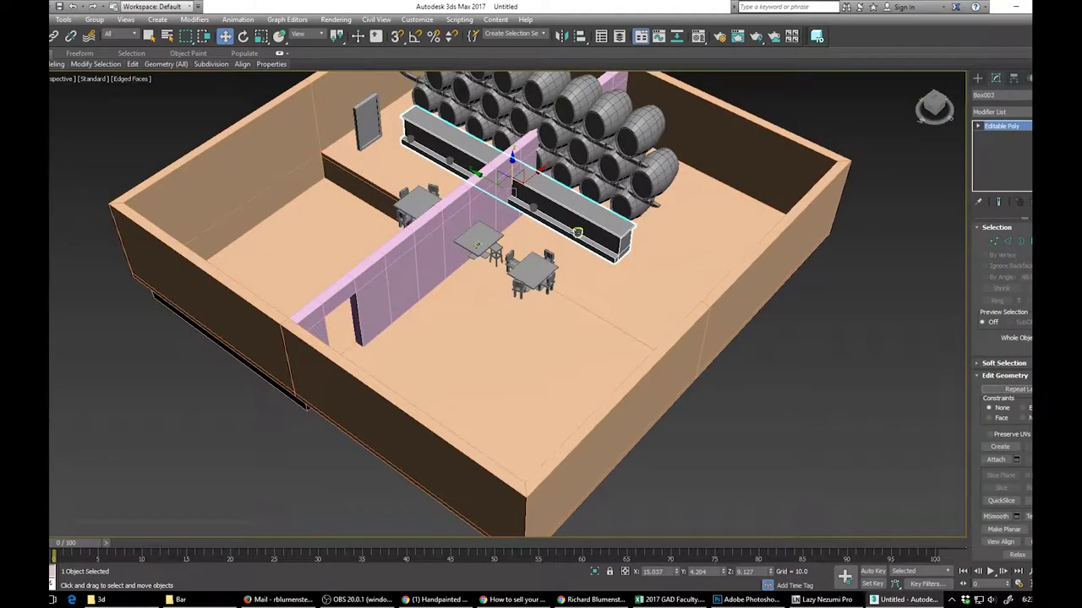
{"action": "left_click", "coordinate": [577, 232]}
{"action": "left_click", "coordinate": [450, 160], "text": "ctrl"}
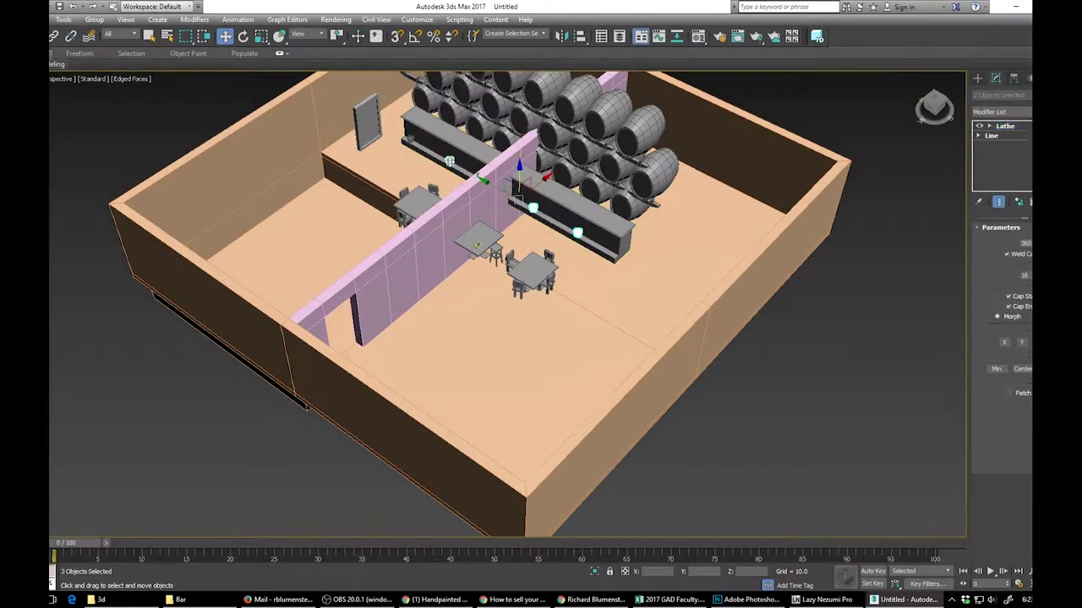
{"action": "left_click", "coordinate": [410, 138], "text": "ctrl"}
{"action": "middle_click_drag", "start_coordinate": [412, 142], "coordinate": [492, 184], "text": "alt"}
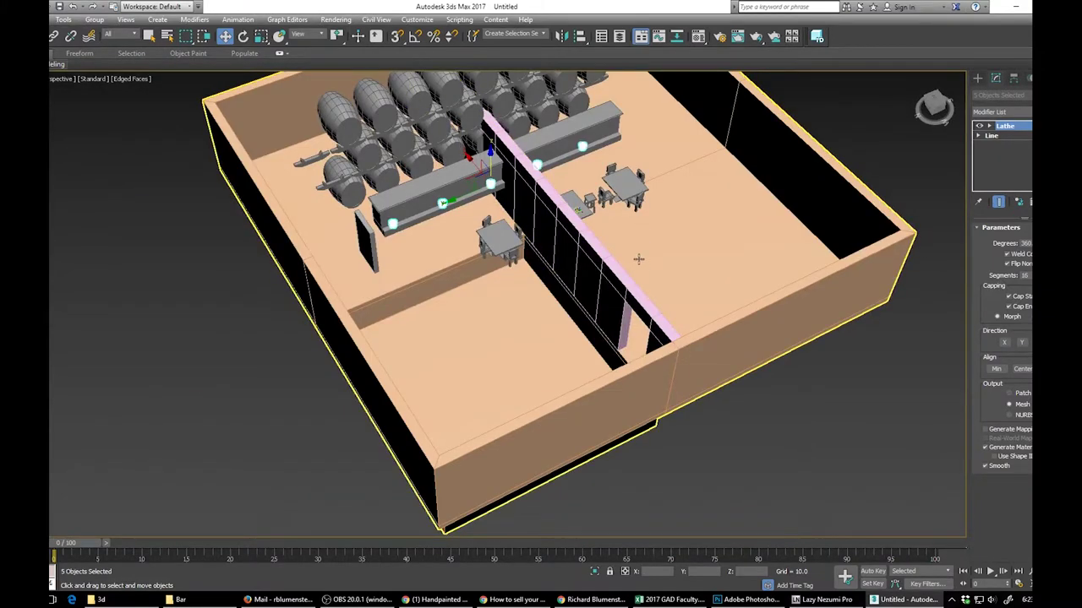
{"action": "middle_click_drag", "start_coordinate": [637, 258], "coordinate": [494, 181], "text": "alt"}
{"action": "left_click", "coordinate": [490, 184], "text": "ctrl"}
{"action": "key", "text": "e"}
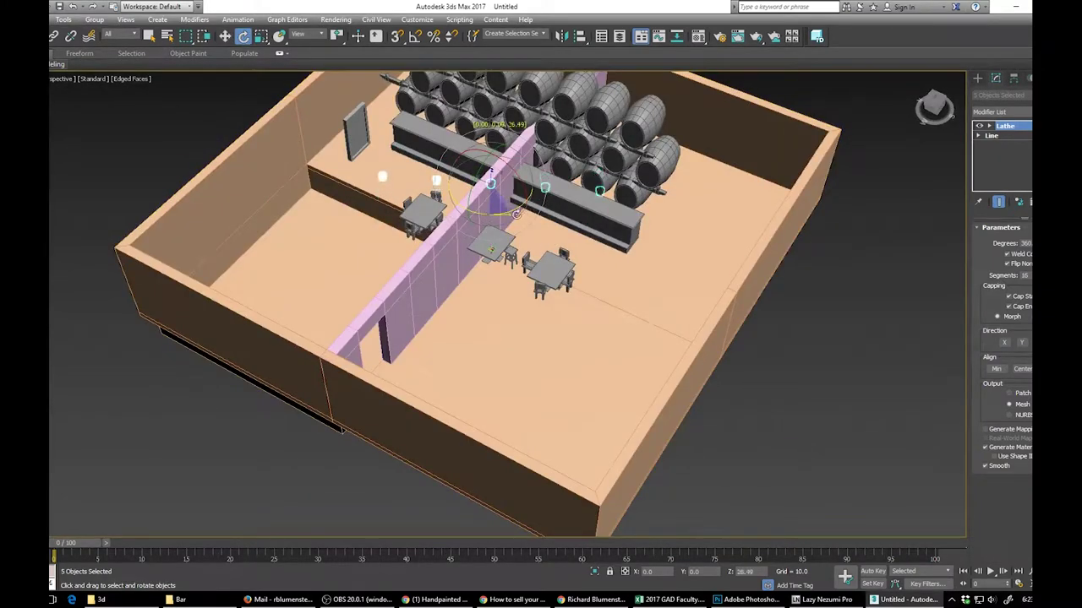
{"action": "left_click", "coordinate": [608, 215]}
{"action": "left_click_drag", "start_coordinate": [614, 221], "coordinate": [572, 211]}
{"action": "key", "text": "ctrl+z"}
{"action": "key", "text": "ctrl+z"}
- Rotate the counter and its lathed pieces a quarter turn with angle snap and place them parallel to the dividing wall in the room without the sunken floor
{"action": "left_click", "coordinate": [619, 224], "text": "ctrl"}
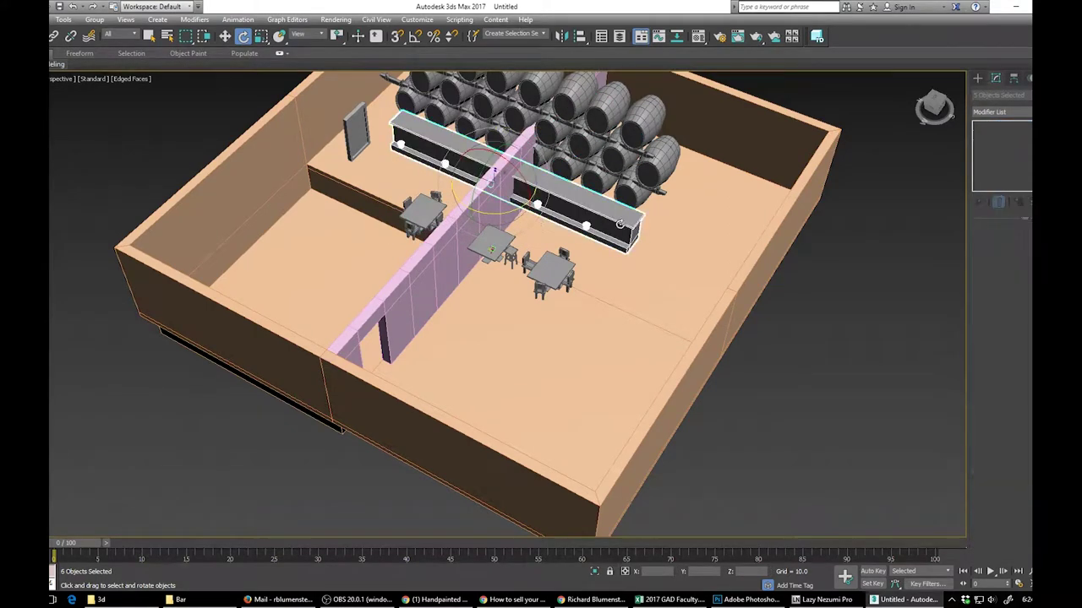
{"action": "left_click_drag", "start_coordinate": [498, 213], "coordinate": [590, 175]}
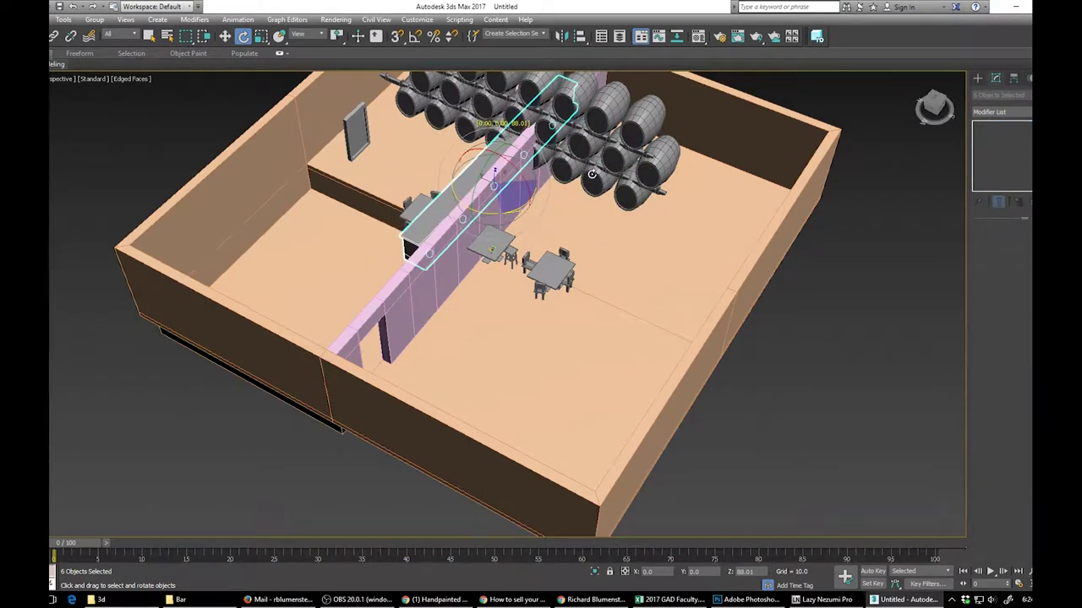
{"action": "key", "text": "ctrl+z"}
{"action": "key", "text": "a"}
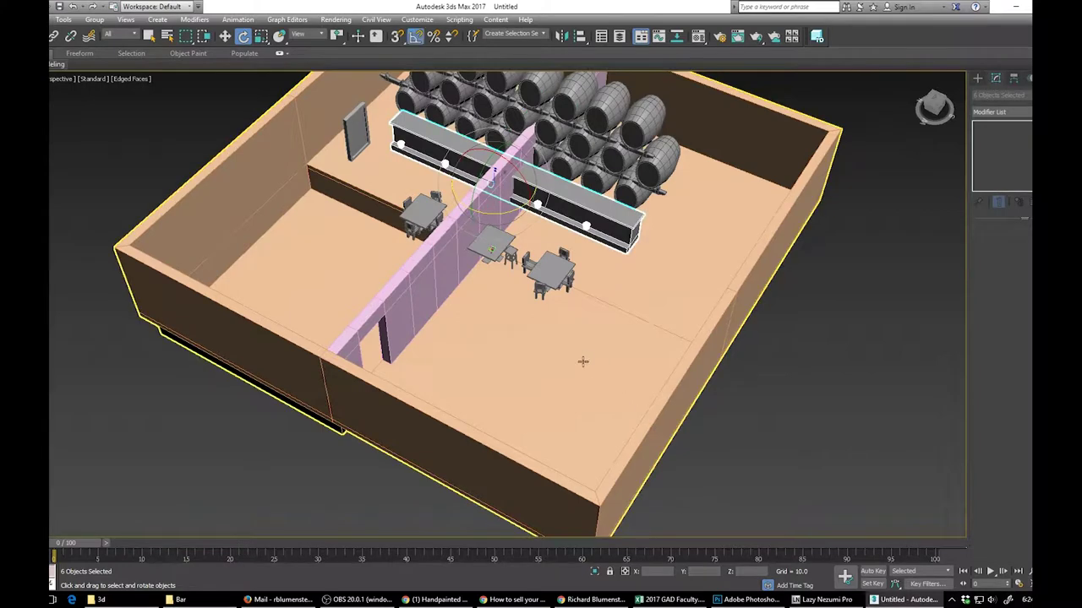
{"action": "left_click_drag", "start_coordinate": [529, 223], "coordinate": [549, 197]}
{"action": "key", "text": "w"}
{"action": "left_click_drag", "start_coordinate": [486, 167], "coordinate": [575, 308]}
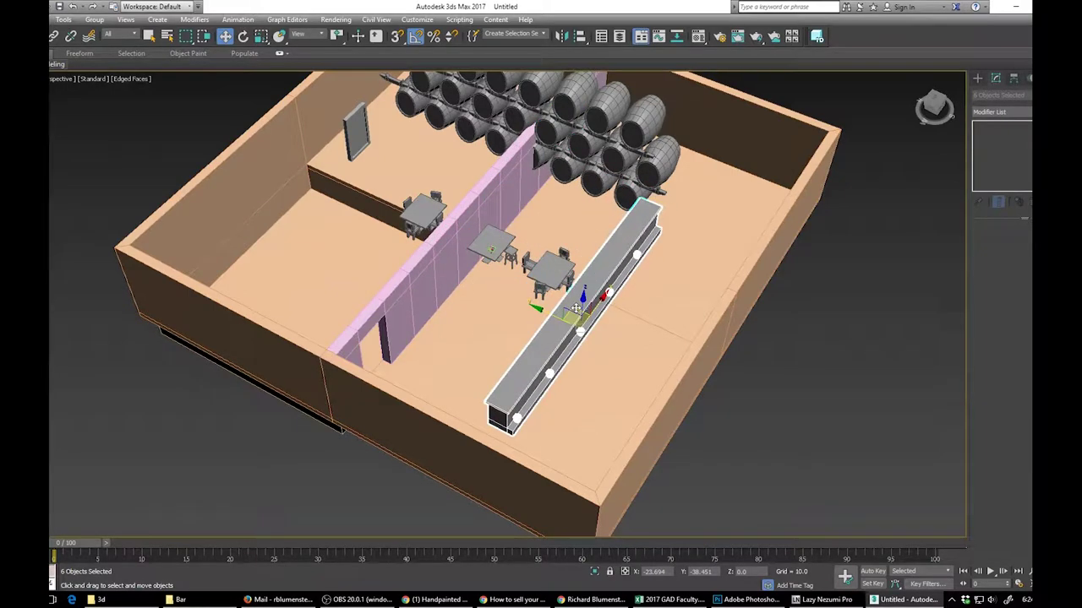
- Select only the stacked barrels and their racks, leaving out the room, walls and counter, and turn them parallel to the dividing wall
{"action": "mouse_move", "coordinate": [538, 319]}
{"action": "middle_mouse_down", "text": "alt"}
{"action": "mouse_move", "coordinate": [551, 269]}
{"action": "mouse_move", "coordinate": [531, 316]}
{"action": "middle_mouse_up", "text": "alt"}
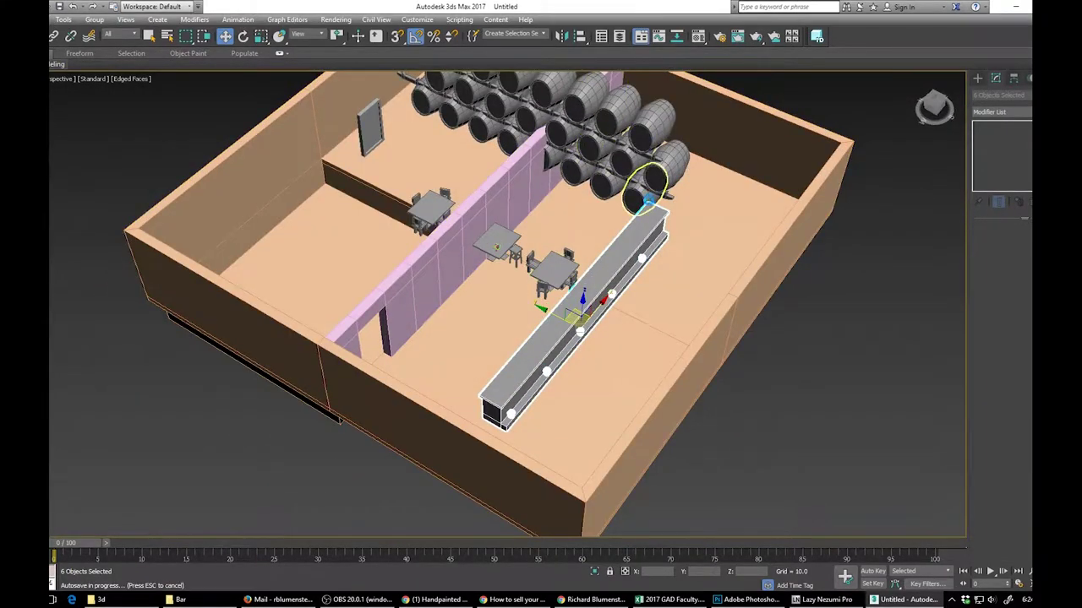
{"action": "middle_click_drag", "start_coordinate": [543, 198], "coordinate": [580, 180], "text": "alt"}
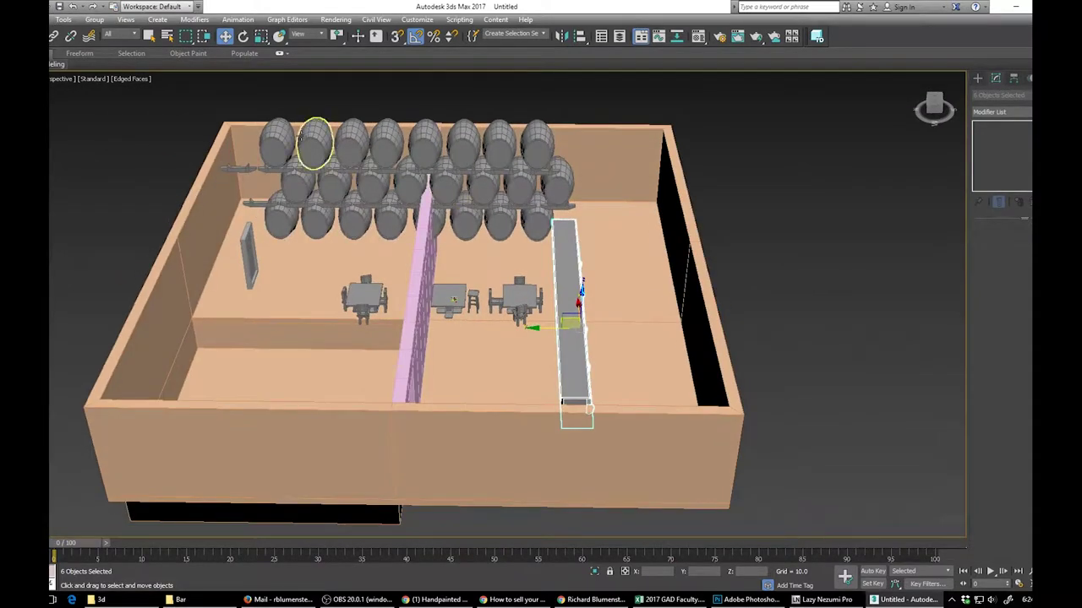
{"action": "left_click_drag", "start_coordinate": [226, 89], "coordinate": [439, 245]}
{"action": "left_click_drag", "start_coordinate": [595, 250], "coordinate": [597, 252]}
{"action": "middle_click_drag", "start_coordinate": [615, 358], "coordinate": [585, 402], "text": "alt"}
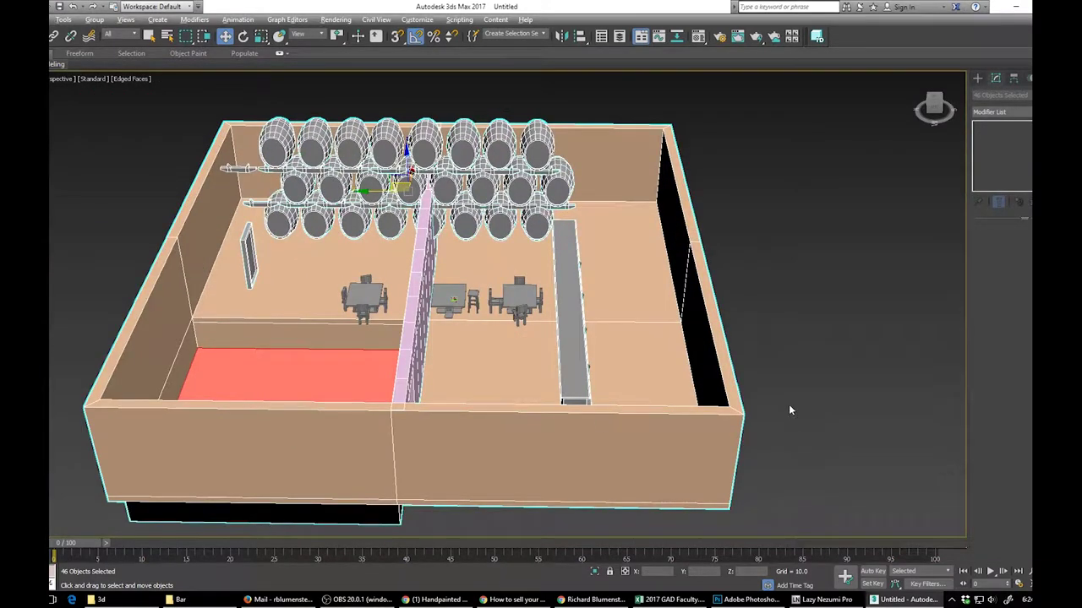
{"action": "left_click_drag", "start_coordinate": [788, 404], "coordinate": [579, 273], "text": "alt"}
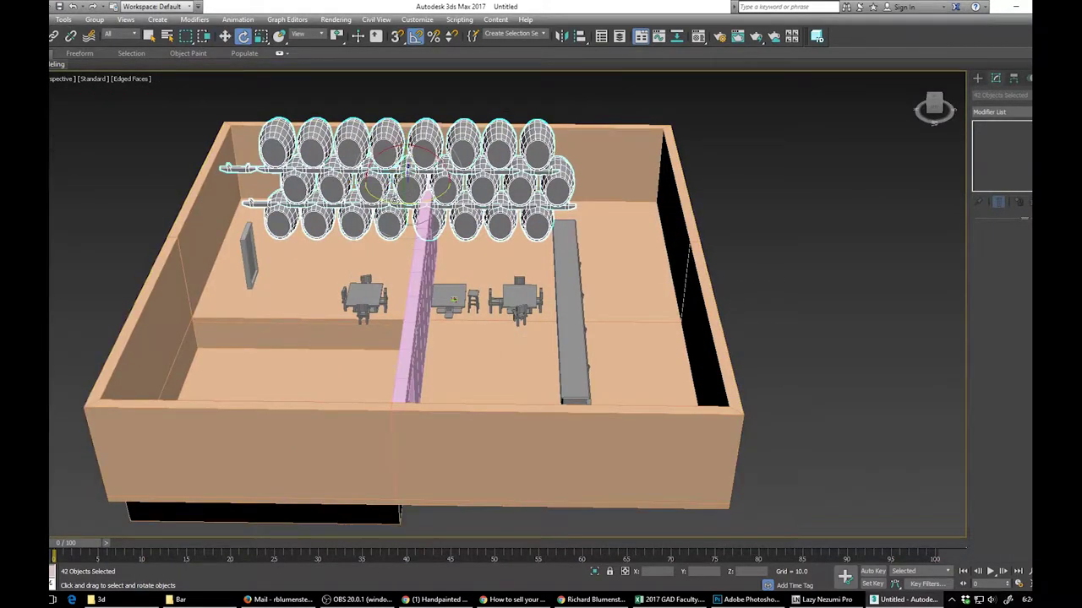
{"action": "left_click_drag", "start_coordinate": [394, 201], "coordinate": [446, 202]}
- Move the barrel stack across the sunken-floor room against the outer wall opposite the dividing wall
{"action": "key", "text": "w"}
{"action": "middle_click_drag", "start_coordinate": [532, 272], "coordinate": [404, 253], "text": "alt"}
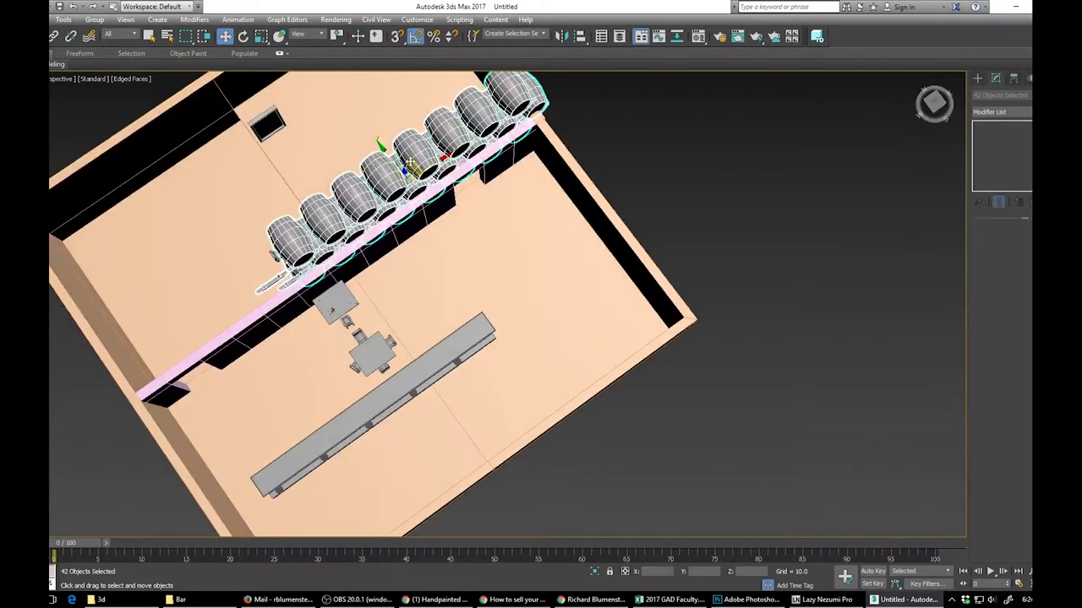
{"action": "middle_click_drag", "start_coordinate": [410, 161], "coordinate": [452, 331], "text": "alt"}
{"action": "left_click_drag", "start_coordinate": [384, 226], "coordinate": [385, 281]}
{"action": "middle_click_drag", "start_coordinate": [384, 281], "coordinate": [345, 296], "text": "alt"}
{"action": "left_click_drag", "start_coordinate": [343, 295], "coordinate": [328, 296]}
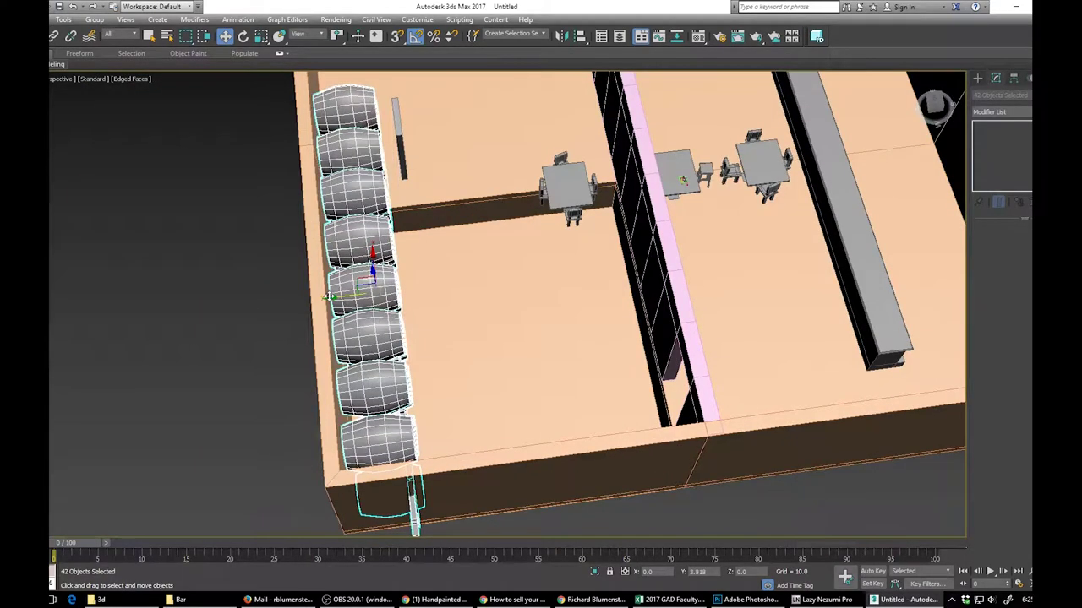
- Select the barrels and rack parts at one end of the stack plus the framed board, and move them outside the room
{"action": "middle_click_drag", "start_coordinate": [453, 296], "coordinate": [515, 336], "text": "alt"}
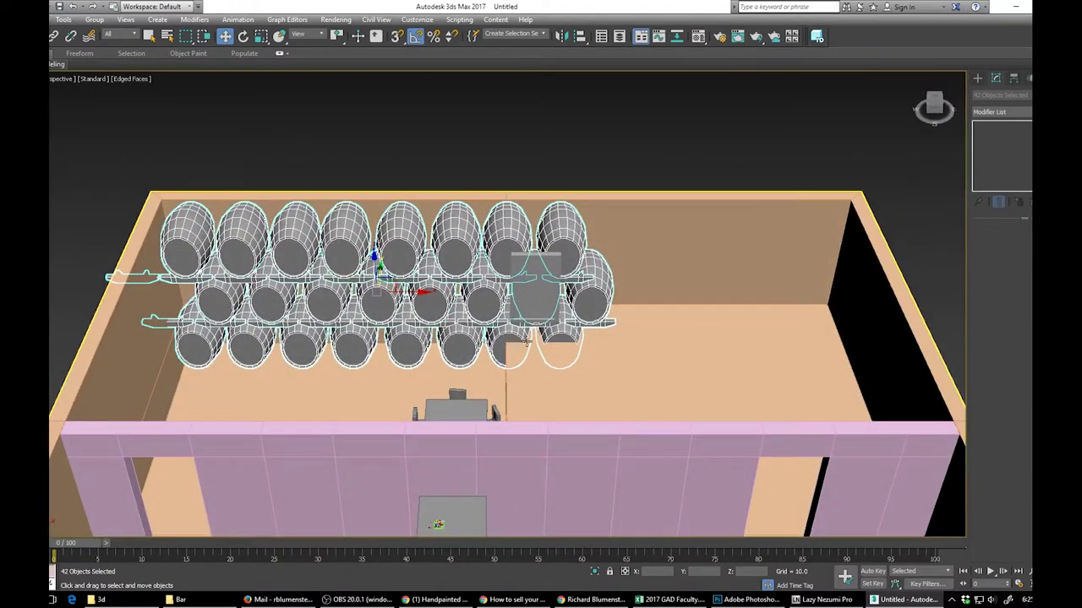
{"action": "left_click", "coordinate": [518, 338]}
{"action": "left_click", "coordinate": [539, 297], "text": "ctrl"}
{"action": "left_click", "coordinate": [591, 304], "text": "ctrl"}
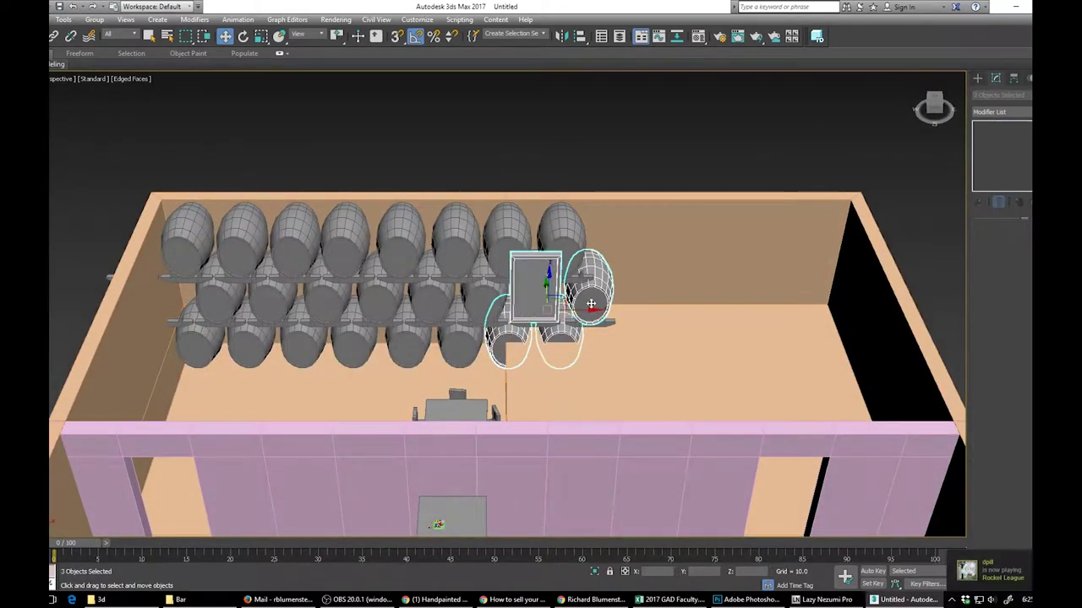
{"action": "left_click", "coordinate": [565, 233], "text": "ctrl"}
{"action": "left_click", "coordinate": [512, 240], "text": "ctrl"}
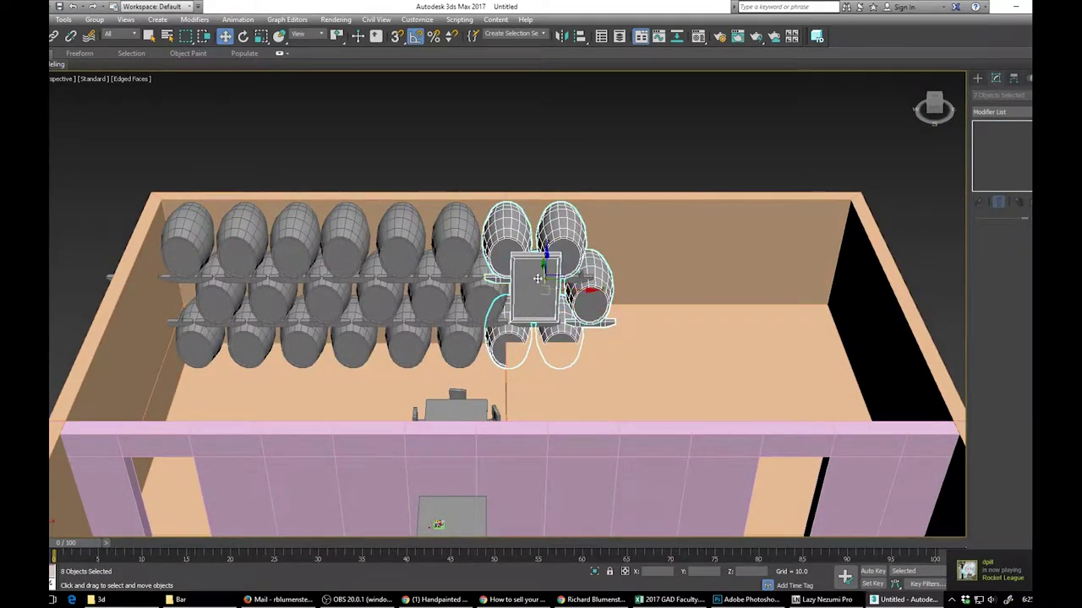
{"action": "middle_click_drag", "start_coordinate": [577, 292], "coordinate": [517, 309], "text": "alt"}
{"action": "left_click", "coordinate": [548, 303], "text": "ctrl"}
{"action": "left_click_drag", "start_coordinate": [587, 311], "coordinate": [975, 479]}
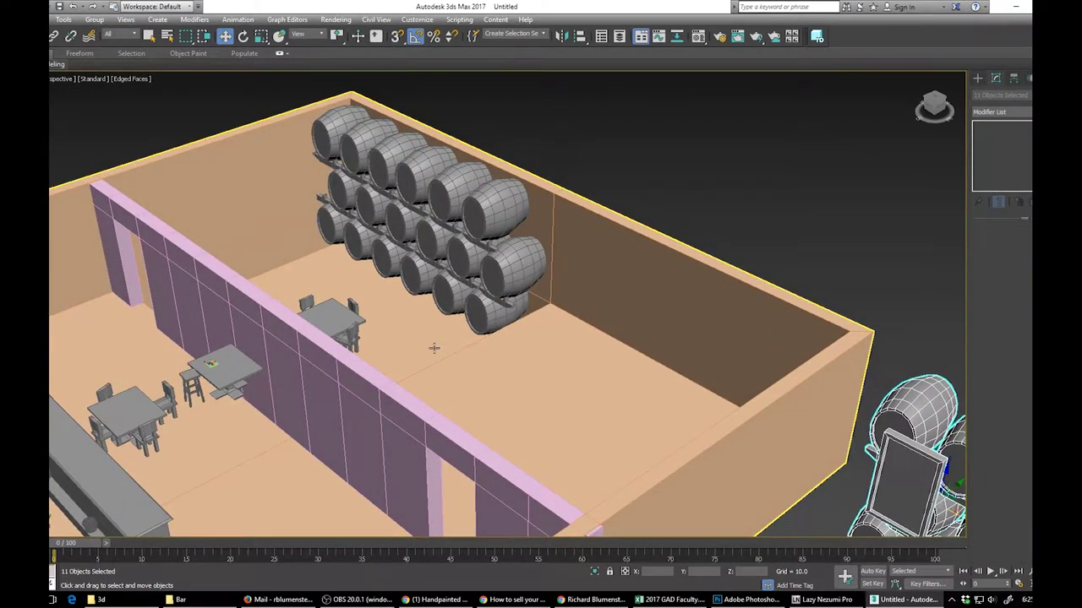
- Shift the vertical edge loops near the middle of the dividing wall to form a narrow strip above the sunken floor's edge
{"action": "scroll", "coordinate": [380, 304], "scroll_direction": "down", "scroll_amount": 5}
{"action": "middle_click_drag", "start_coordinate": [379, 304], "coordinate": [441, 327], "text": "alt"}
{"action": "middle_click_drag", "start_coordinate": [399, 355], "coordinate": [424, 274], "text": "alt"}
{"action": "middle_click_drag", "start_coordinate": [424, 274], "coordinate": [372, 203]}
{"action": "scroll", "coordinate": [417, 329], "scroll_direction": "up", "scroll_amount": 5}
{"action": "middle_click_drag", "start_coordinate": [375, 335], "coordinate": [367, 381], "text": "alt"}
{"action": "left_click", "coordinate": [657, 420]}
{"action": "scroll", "coordinate": [347, 382], "scroll_direction": "up", "scroll_amount": 3}
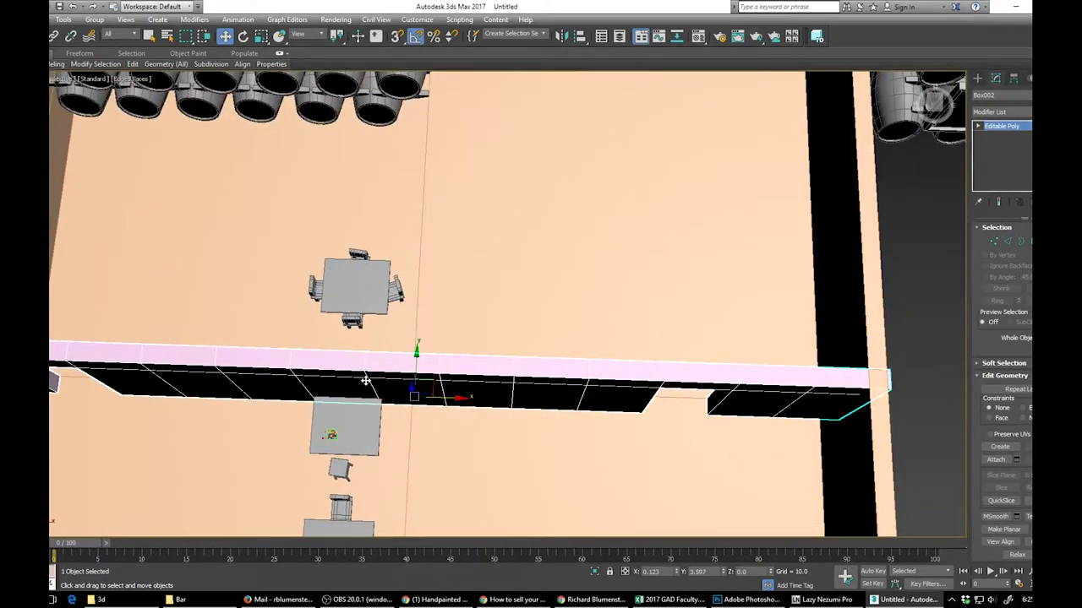
{"action": "key", "text": "2"}
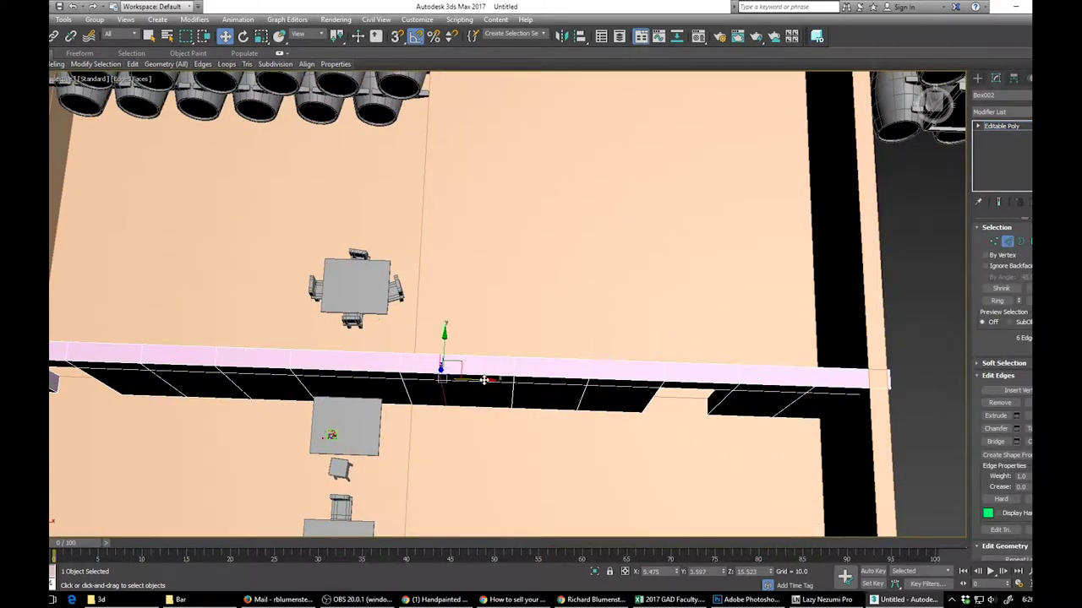
{"action": "middle_click_drag", "start_coordinate": [336, 379], "coordinate": [518, 364], "text": "alt"}
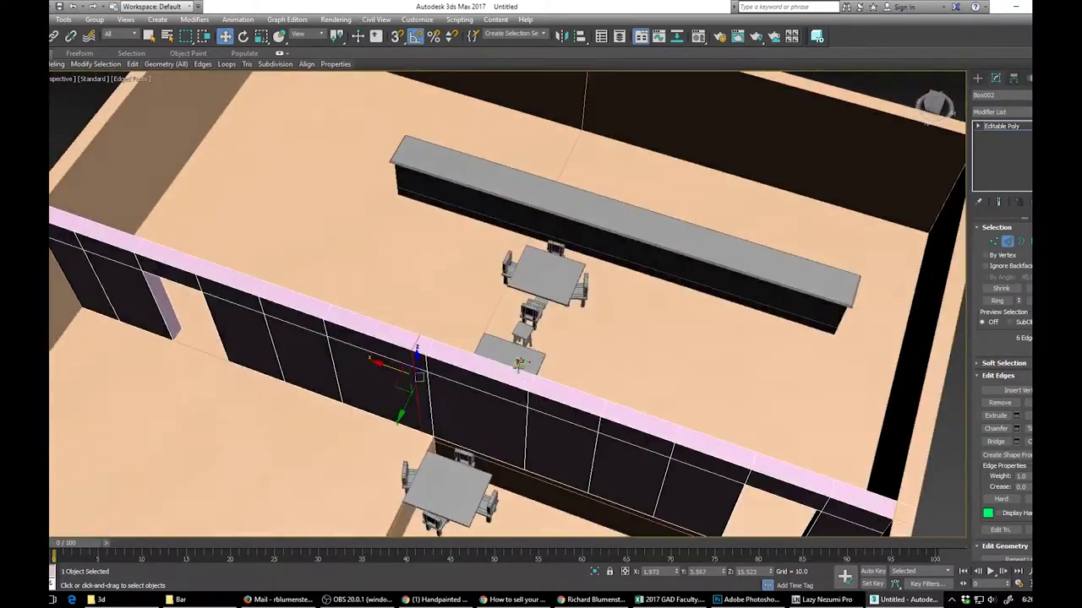
- Extrude the narrow strip's two polygons from the dividing wall as the start of a perpendicular partition
{"action": "key", "text": "3"}
{"action": "key", "text": "4"}
{"action": "left_click", "coordinate": [426, 411]}
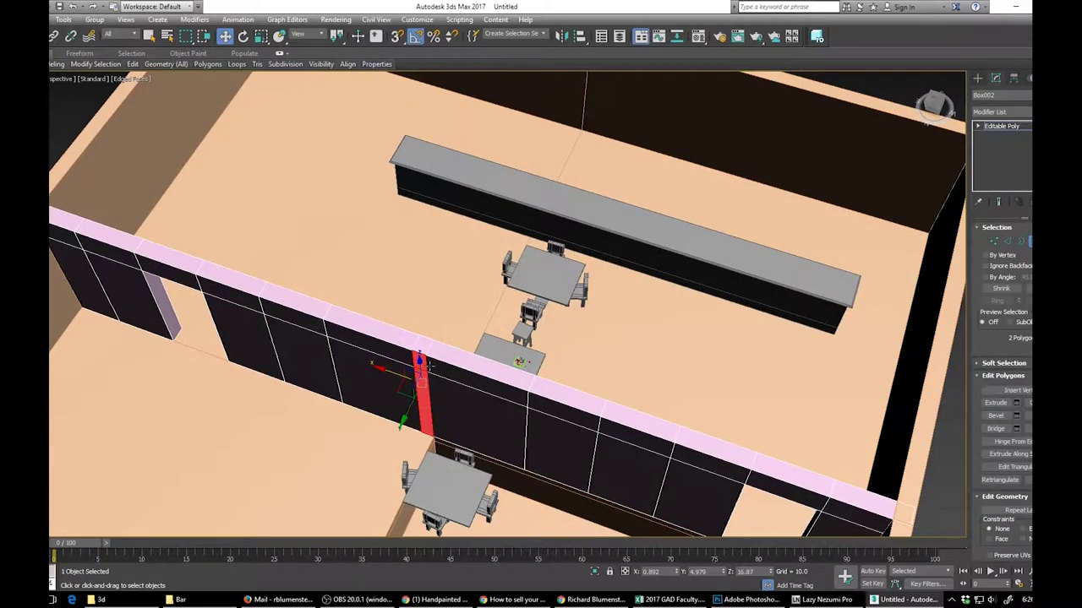
{"action": "middle_click_drag", "start_coordinate": [458, 398], "coordinate": [425, 363], "text": "alt"}
{"action": "middle_click_drag", "start_coordinate": [424, 363], "coordinate": [550, 265]}
{"action": "scroll", "coordinate": [552, 264], "scroll_direction": "up", "scroll_amount": 3}
{"action": "right_click", "coordinate": [555, 263]}
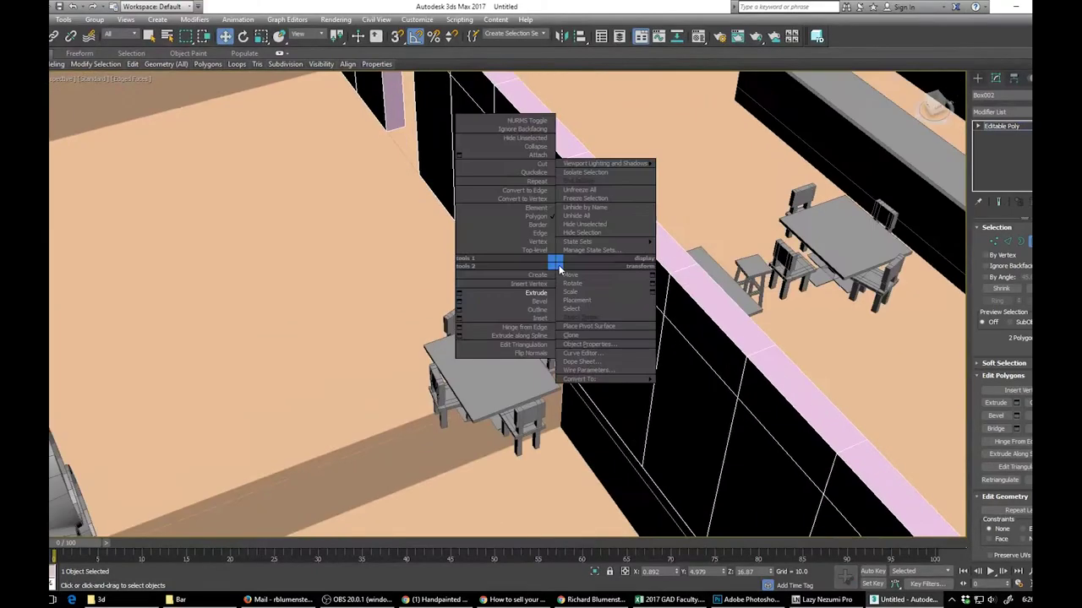
{"action": "left_click", "coordinate": [540, 295]}
{"action": "left_click_drag", "start_coordinate": [566, 269], "coordinate": [564, 188]}
{"action": "key", "text": "w"}
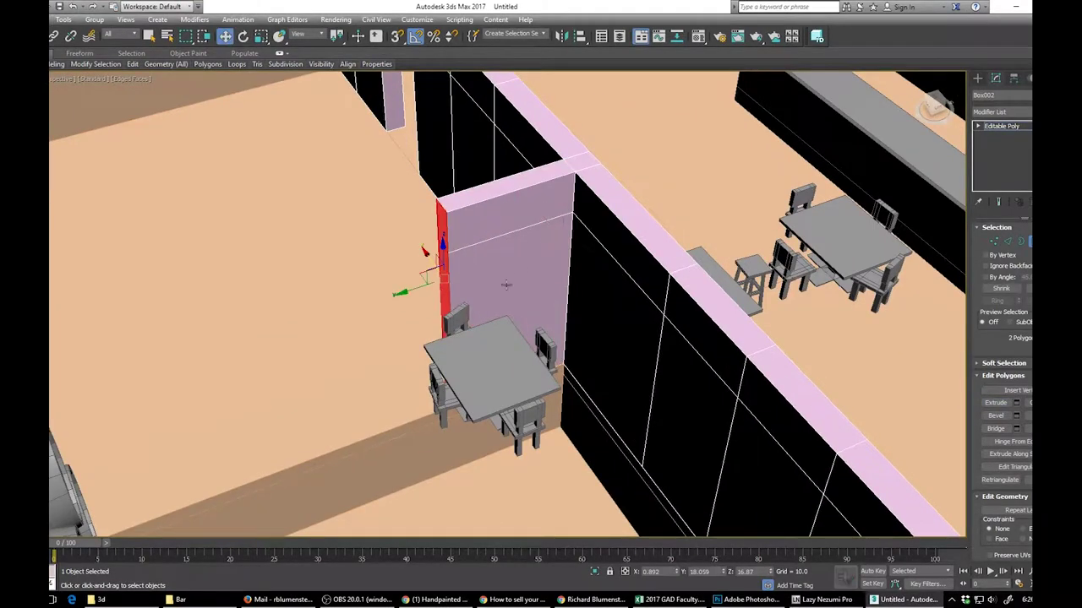
- Extend the partition's end faces along the edge of the sunken floor to the outer wall
{"action": "left_click_drag", "start_coordinate": [409, 289], "coordinate": [54, 411]}
{"action": "scroll", "coordinate": [245, 422], "scroll_direction": "down", "scroll_amount": 5}
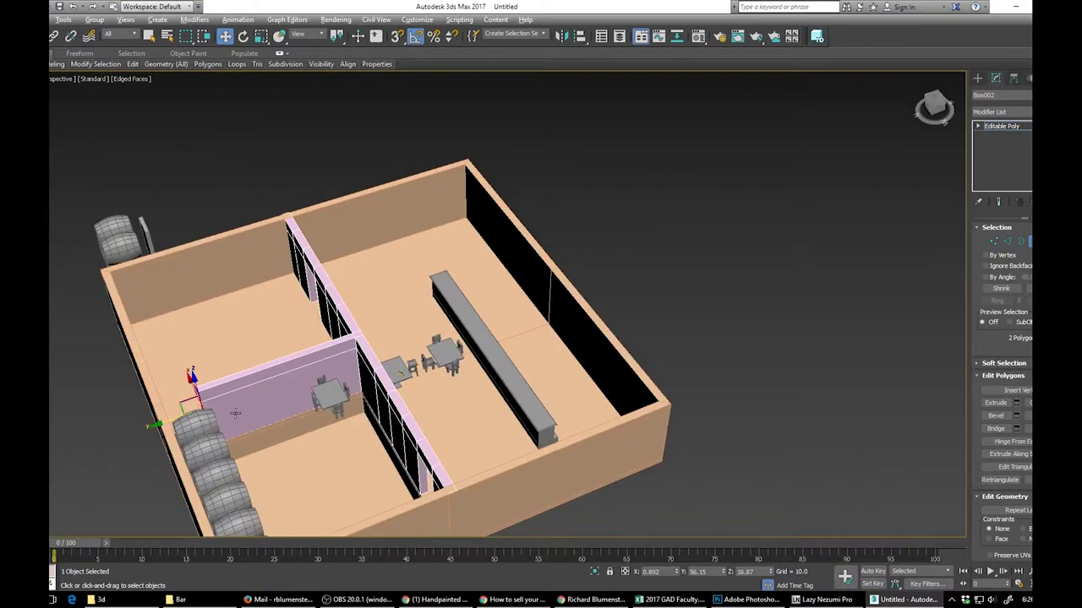
{"action": "middle_click_drag", "start_coordinate": [246, 405], "coordinate": [302, 411], "text": "alt"}
{"action": "scroll", "coordinate": [310, 450], "scroll_direction": "up", "scroll_amount": 2}
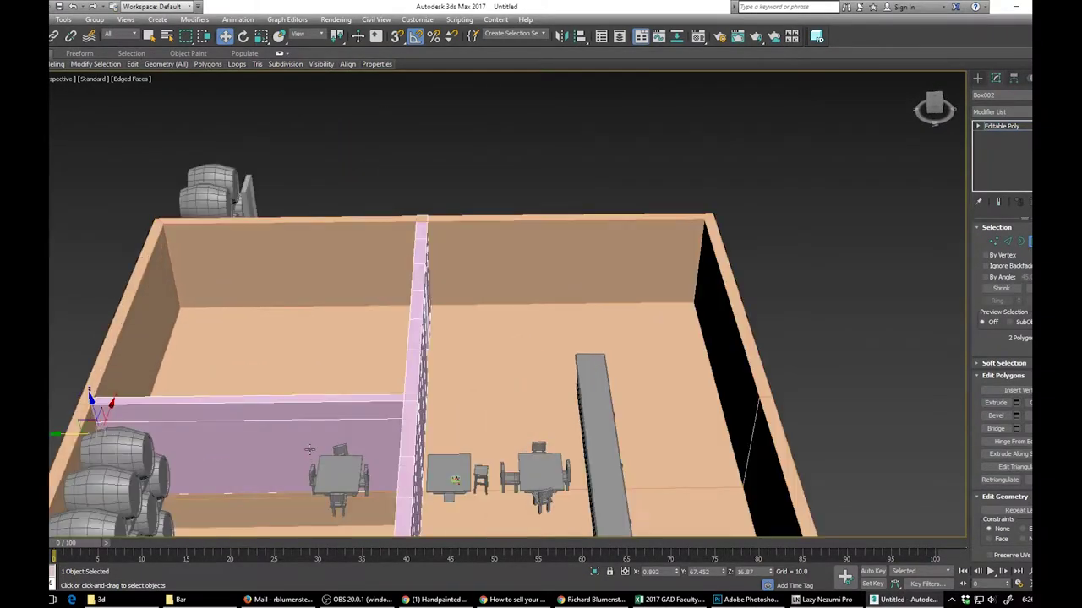
{"action": "scroll", "coordinate": [310, 451], "scroll_direction": "down", "scroll_amount": 2}
- Leave the dividing wall's polygon editing, return the room shell to its top level and freeze it
{"action": "left_click", "coordinate": [999, 127]}
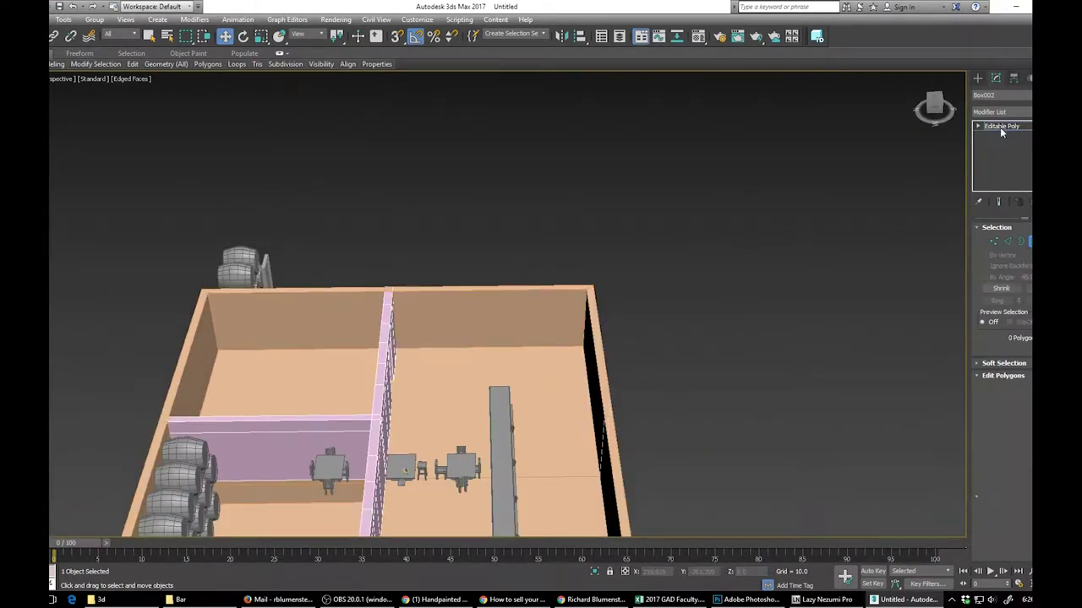
{"action": "left_click", "coordinate": [292, 517]}
{"action": "key", "text": "4"}
{"action": "left_click", "coordinate": [292, 517]}
{"action": "right_click", "coordinate": [602, 385]}
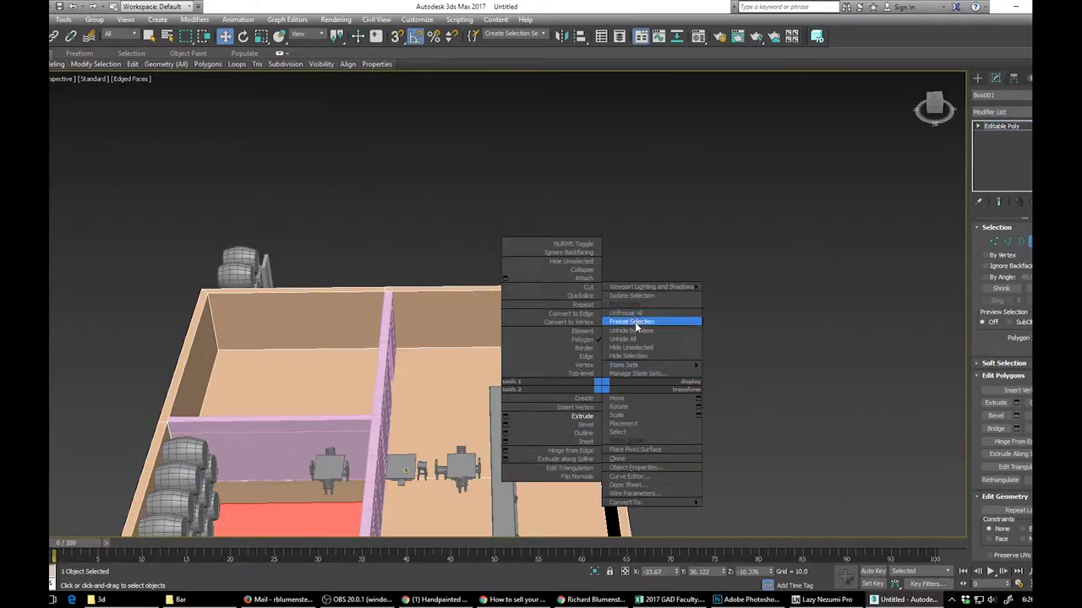
{"action": "left_click", "coordinate": [633, 338]}
{"action": "scroll", "coordinate": [541, 443], "scroll_direction": "down", "scroll_amount": 5}
{"action": "middle_click_drag", "start_coordinate": [541, 443], "coordinate": [530, 361], "text": "alt"}
{"action": "left_click", "coordinate": [651, 367]}
{"action": "scroll", "coordinate": [605, 372], "scroll_direction": "up", "scroll_amount": 6}
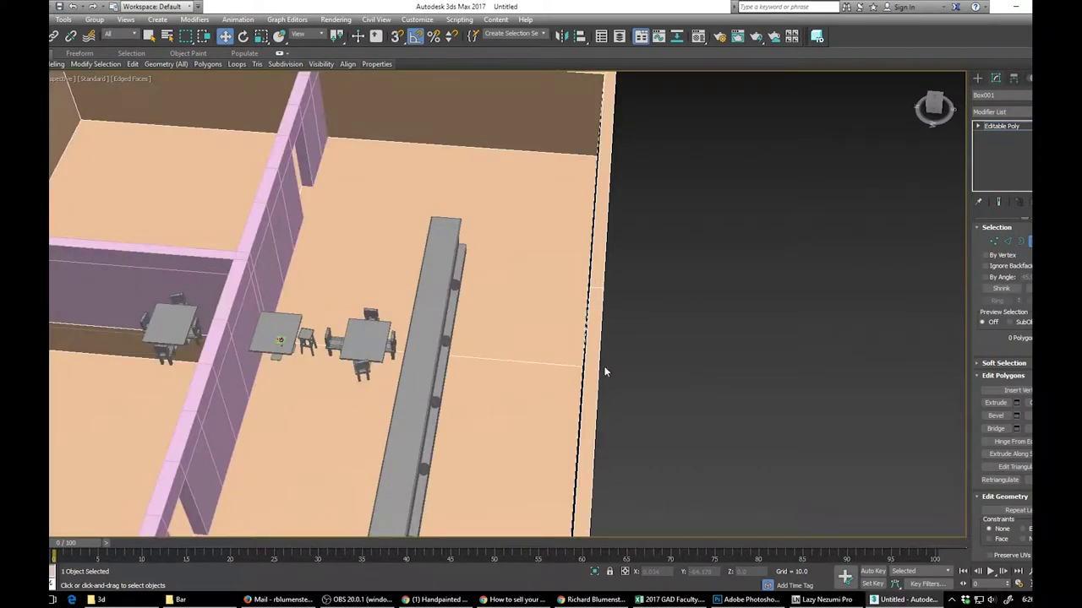
{"action": "left_click", "coordinate": [583, 362]}
{"action": "scroll", "coordinate": [582, 362], "scroll_direction": "down", "scroll_amount": 6}
{"action": "right_click", "coordinate": [579, 360]}
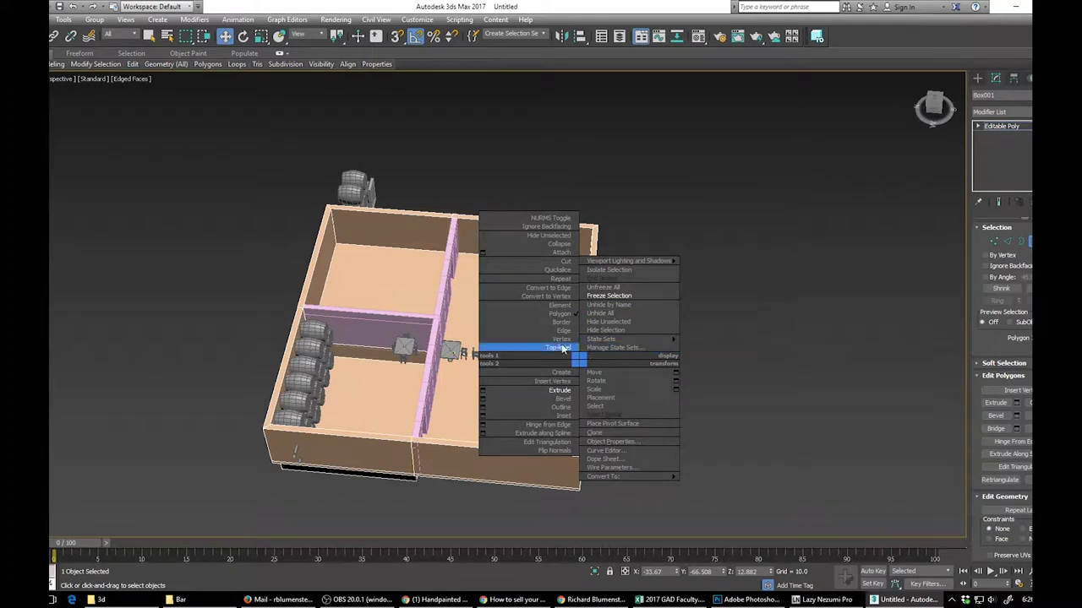
{"action": "left_click", "coordinate": [562, 348]}
{"action": "right_click", "coordinate": [584, 349]}
{"action": "left_click", "coordinate": [633, 286]}
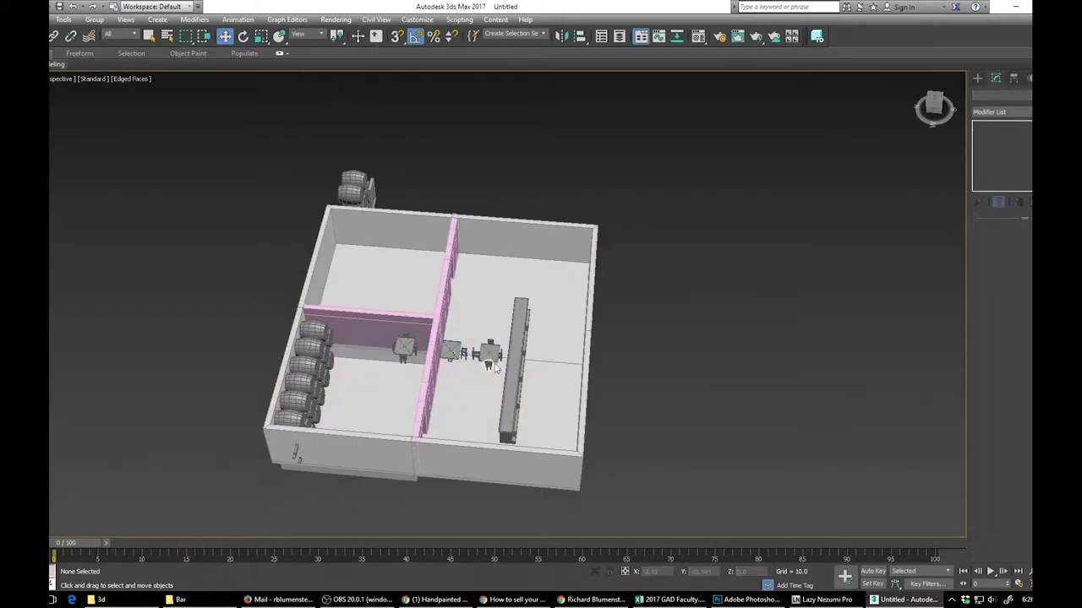
- Select all the tables and chairs without the partition walls and move them outside the room beyond the counter side
{"action": "left_click_drag", "start_coordinate": [504, 380], "coordinate": [489, 378]}
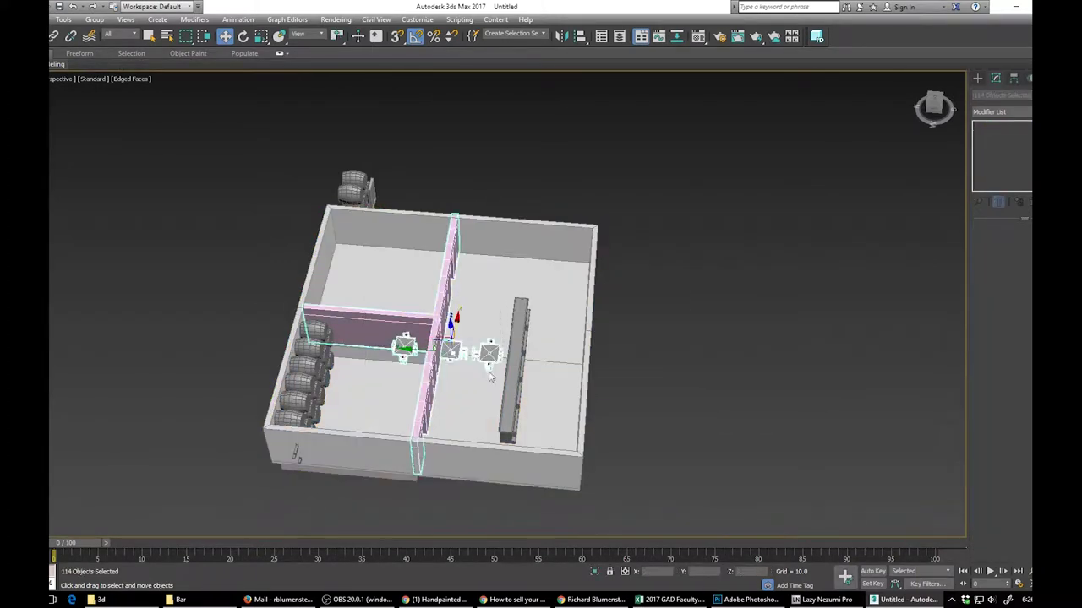
{"action": "left_click_drag", "start_coordinate": [418, 349], "coordinate": [599, 364]}
{"action": "key", "text": "ctrl+z"}
{"action": "left_click", "coordinate": [431, 319], "text": "alt"}
{"action": "left_click_drag", "start_coordinate": [417, 348], "coordinate": [665, 356]}
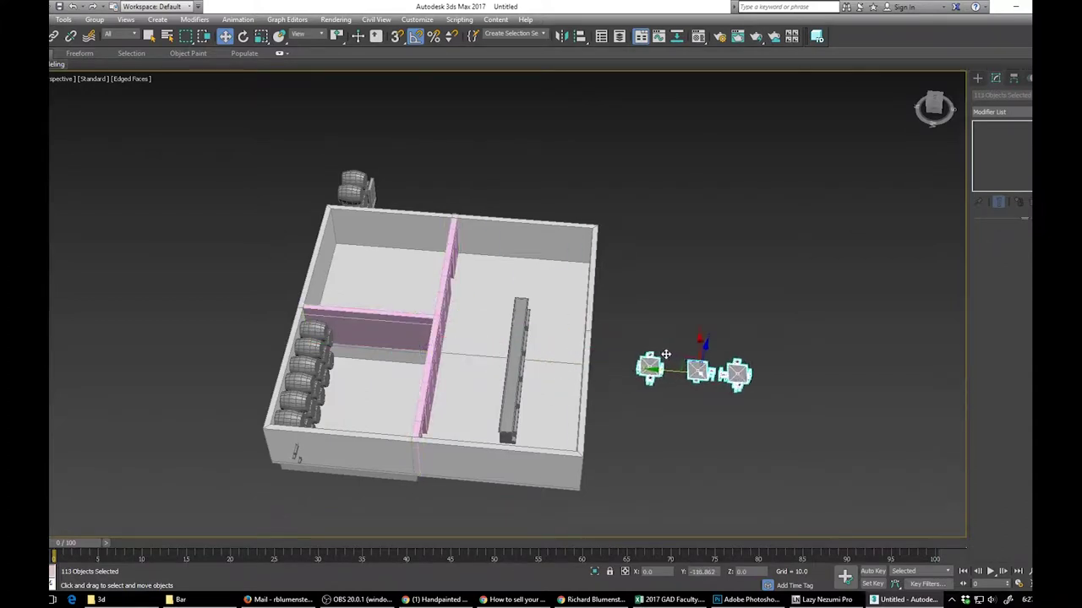
- Select the bar counter with its stools and move it about 17 units closer to the dividing wall
{"action": "middle_click_drag", "start_coordinate": [583, 433], "coordinate": [452, 377], "text": "alt"}
{"action": "middle_click_drag", "start_coordinate": [452, 377], "coordinate": [423, 451]}
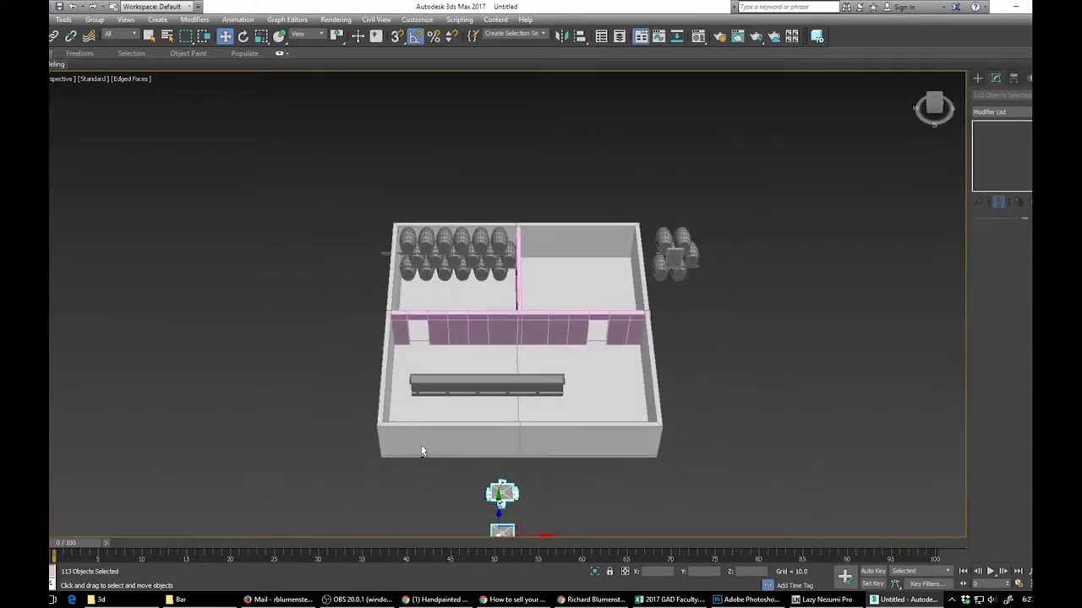
{"action": "left_click_drag", "start_coordinate": [467, 408], "coordinate": [499, 411]}
{"action": "middle_click_drag", "start_coordinate": [448, 411], "coordinate": [517, 404], "text": "alt"}
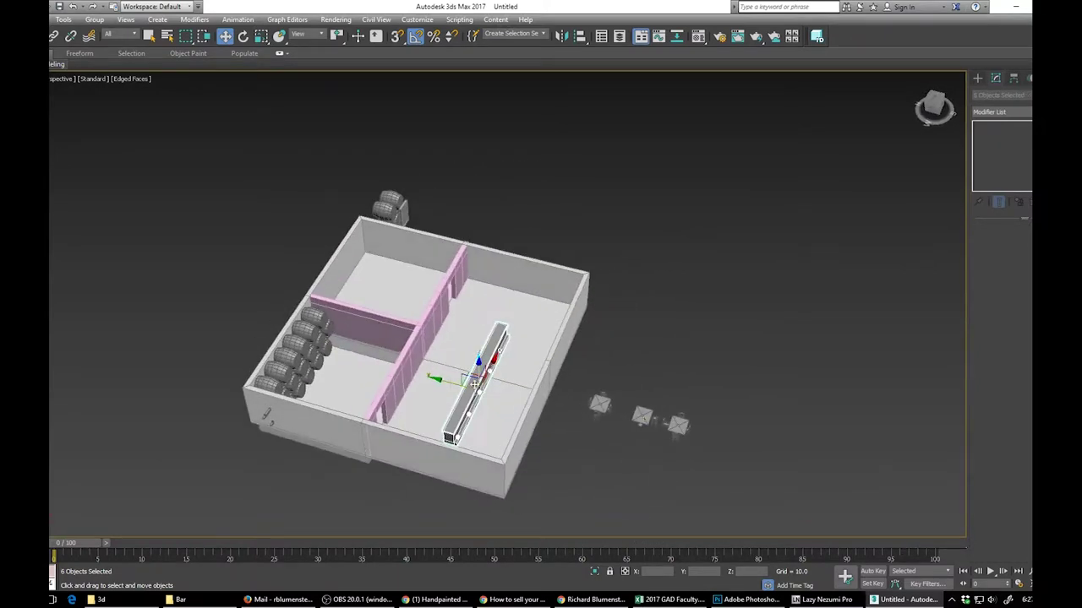
{"action": "left_click_drag", "start_coordinate": [449, 385], "coordinate": [416, 376]}
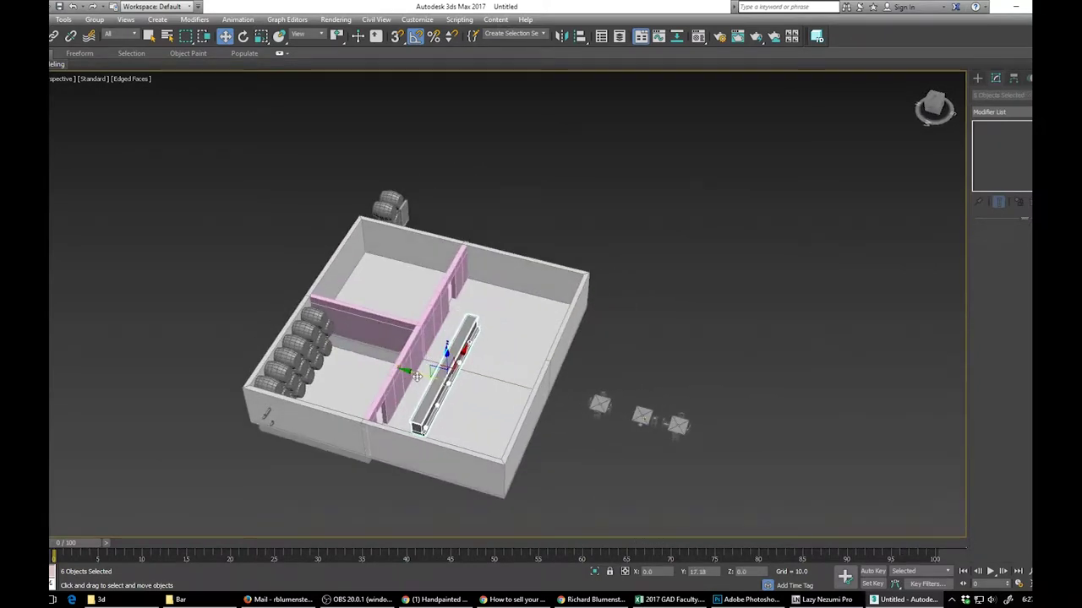
- Rotate all the tables and chairs 90 degrees as a group and move them inside the room in front of the counter
{"action": "left_click_drag", "start_coordinate": [636, 441], "coordinate": [691, 438]}
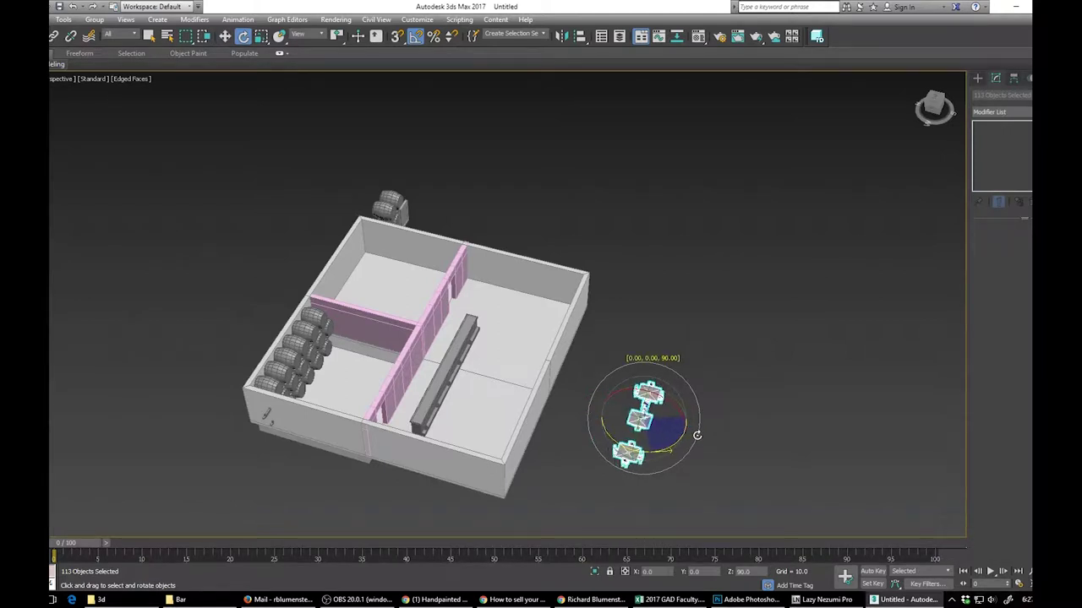
{"action": "key", "text": "w"}
{"action": "left_click_drag", "start_coordinate": [608, 407], "coordinate": [465, 377]}
{"action": "middle_click_drag", "start_coordinate": [464, 376], "coordinate": [435, 396], "text": "alt"}
{"action": "scroll", "coordinate": [410, 463], "scroll_direction": "up", "scroll_amount": 5}
{"action": "scroll", "coordinate": [410, 463], "scroll_direction": "up", "scroll_amount": 4}
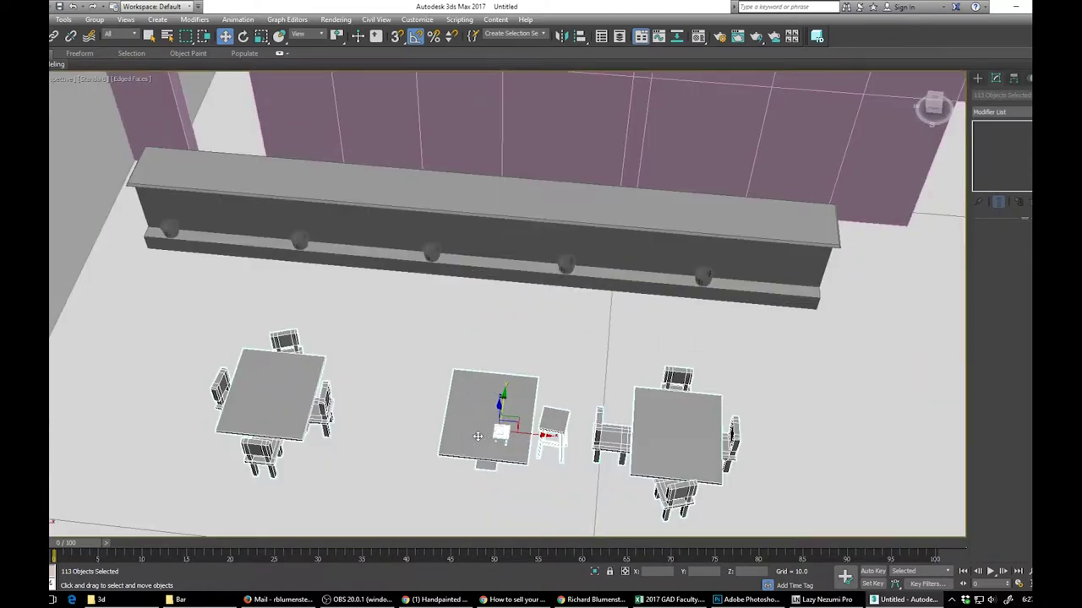
- Delete the middle table with its stools and move the table set beside it about 15 units into the gap
{"action": "scroll", "coordinate": [410, 463], "scroll_direction": "down", "scroll_amount": 5}
{"action": "scroll", "coordinate": [507, 448], "scroll_direction": "up", "scroll_amount": 3}
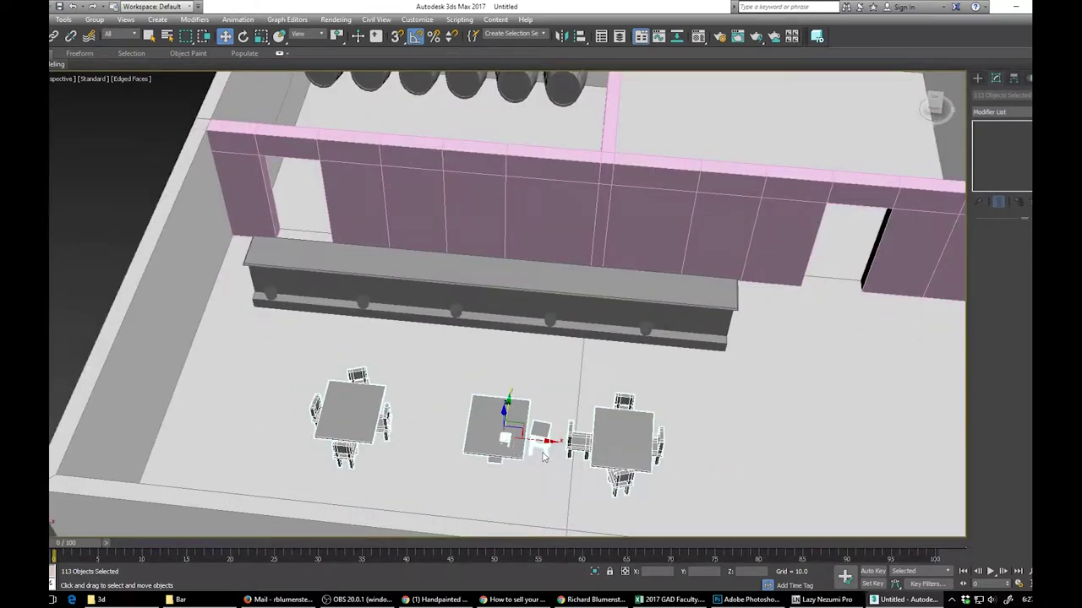
{"action": "left_click", "coordinate": [544, 453]}
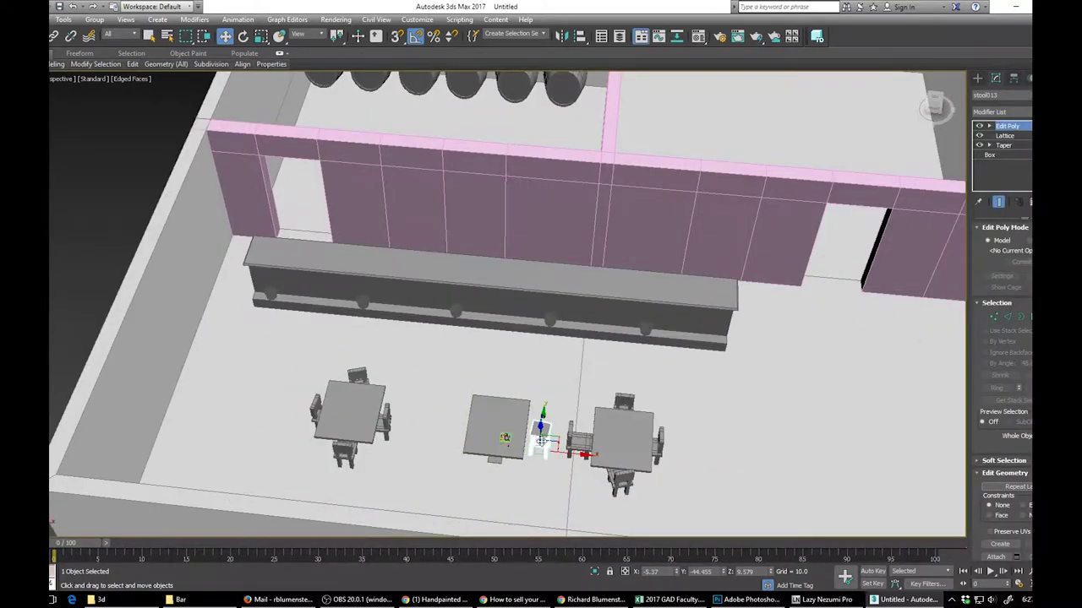
{"action": "left_click_drag", "start_coordinate": [507, 450], "coordinate": [556, 490]}
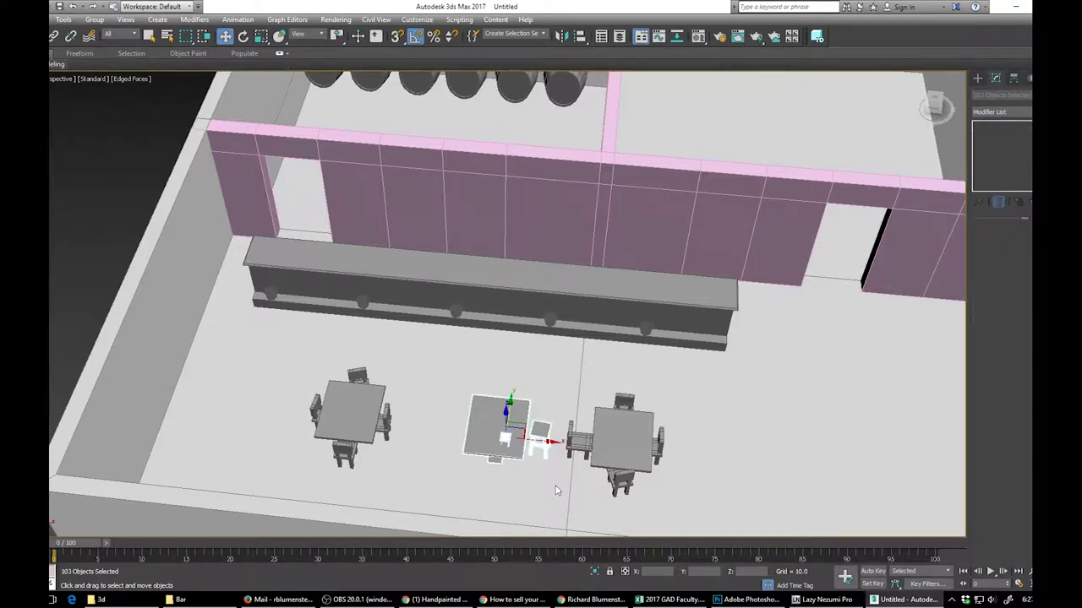
{"action": "key", "text": "Delete"}
{"action": "left_click_drag", "start_coordinate": [545, 381], "coordinate": [676, 503]}
{"action": "left_click_drag", "start_coordinate": [651, 446], "coordinate": [549, 442]}
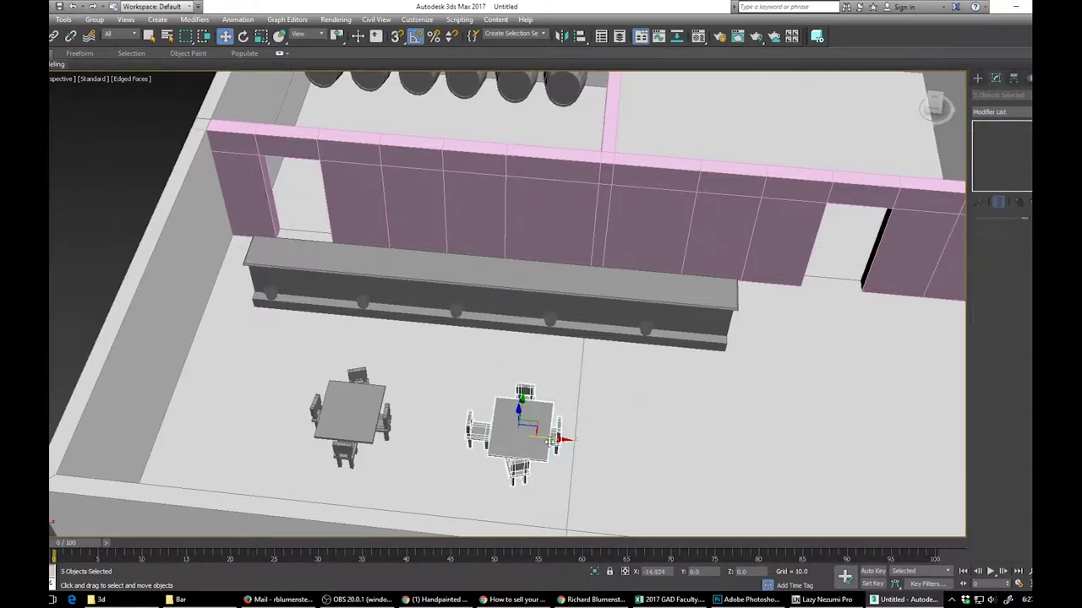
- Copy both remaining table sets along the row toward the far side wall of the room
{"action": "left_click_drag", "start_coordinate": [285, 351], "coordinate": [418, 495]}
{"action": "left_click_drag", "start_coordinate": [454, 370], "coordinate": [586, 505], "text": "ctrl"}
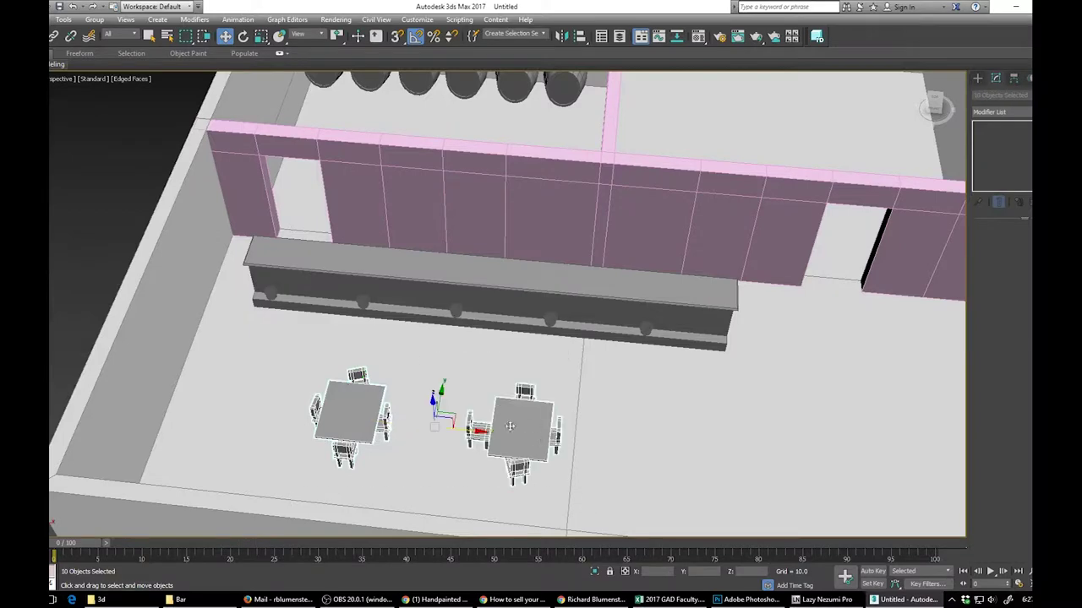
{"action": "mouse_move", "coordinate": [469, 427]}
{"action": "left_mouse_down"}
{"action": "mouse_move", "coordinate": [369, 417]}
{"action": "mouse_move", "coordinate": [778, 456]}
{"action": "left_mouse_up"}
{"action": "left_click", "coordinate": [543, 350]}
- Copy the end table set to the open floor in front of the doorway beyond the counter
{"action": "middle_click_drag", "start_coordinate": [553, 362], "coordinate": [733, 453], "text": "alt"}
{"action": "middle_click_drag", "start_coordinate": [733, 452], "coordinate": [452, 412]}
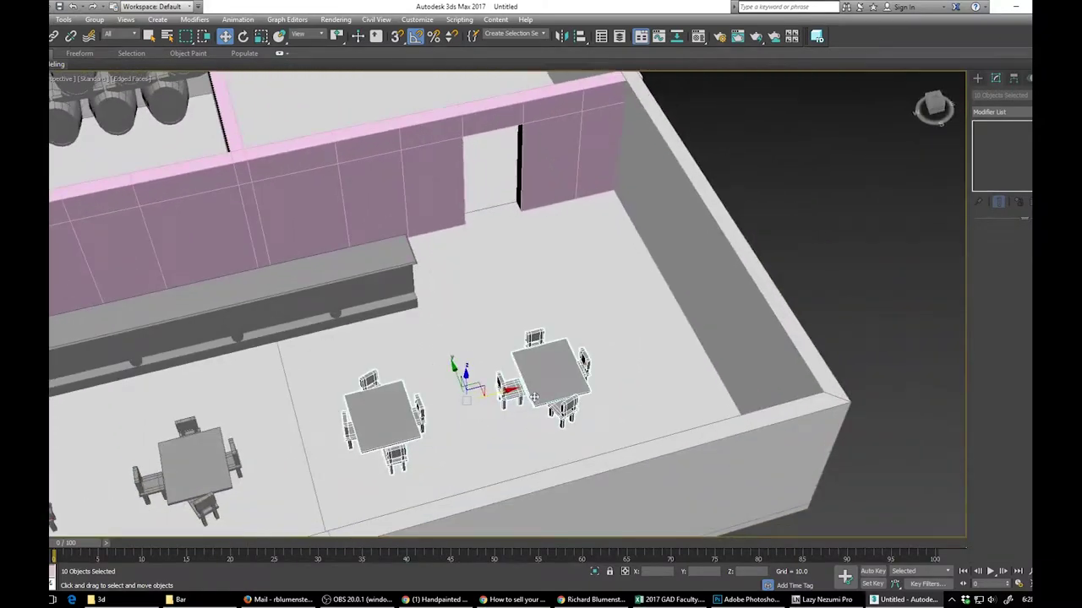
{"action": "left_click", "coordinate": [554, 376]}
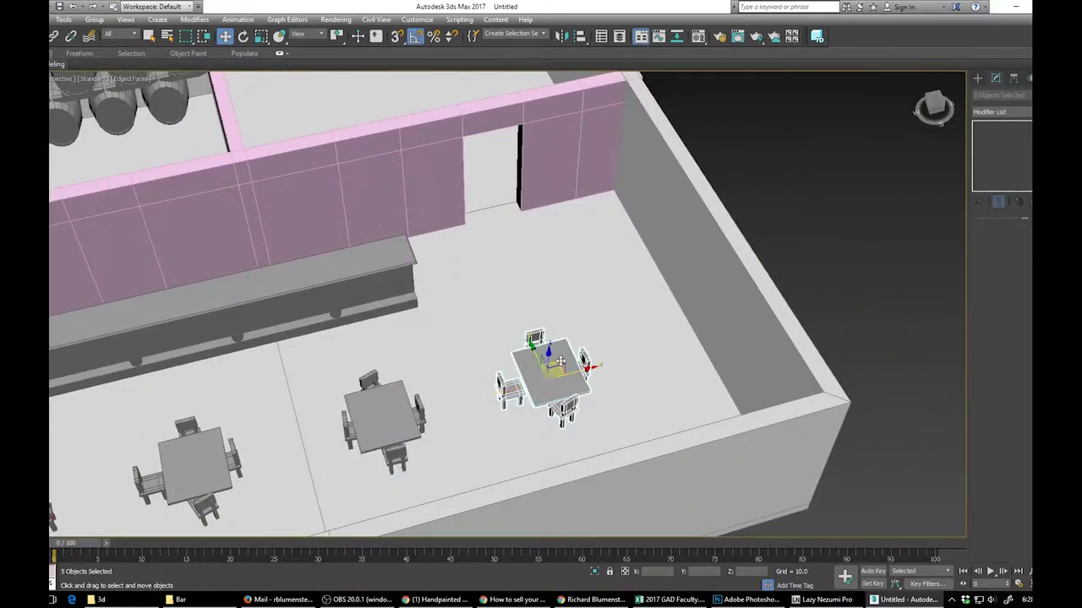
{"action": "left_click_drag", "start_coordinate": [560, 361], "coordinate": [583, 246], "text": "shift"}
{"action": "left_click", "coordinate": [545, 351]}
- Move the new table set near the doorway about 7 units away from the side wall
{"action": "mouse_move", "coordinate": [473, 422]}
{"action": "middle_mouse_down", "text": "alt"}
{"action": "mouse_move", "coordinate": [541, 420]}
{"action": "mouse_move", "coordinate": [520, 436]}
{"action": "middle_mouse_up", "text": "alt"}
{"action": "scroll", "coordinate": [519, 437], "scroll_direction": "down", "scroll_amount": 3}
{"action": "scroll", "coordinate": [520, 437], "scroll_direction": "up", "scroll_amount": 2}
{"action": "scroll", "coordinate": [519, 437], "scroll_direction": "down", "scroll_amount": 3}
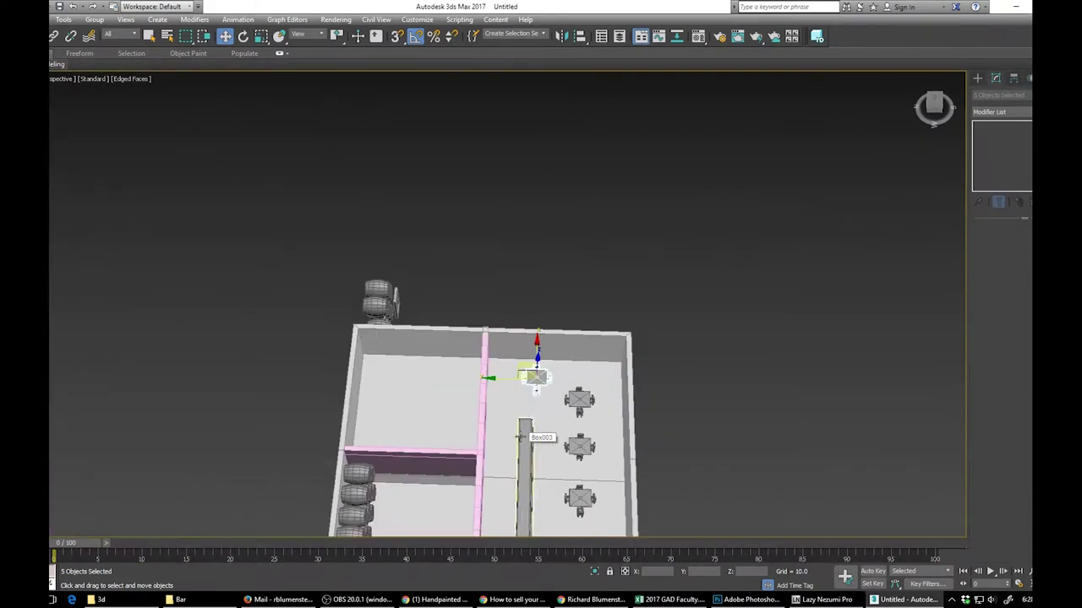
{"action": "middle_click_drag", "start_coordinate": [545, 350], "coordinate": [497, 395], "text": "alt"}
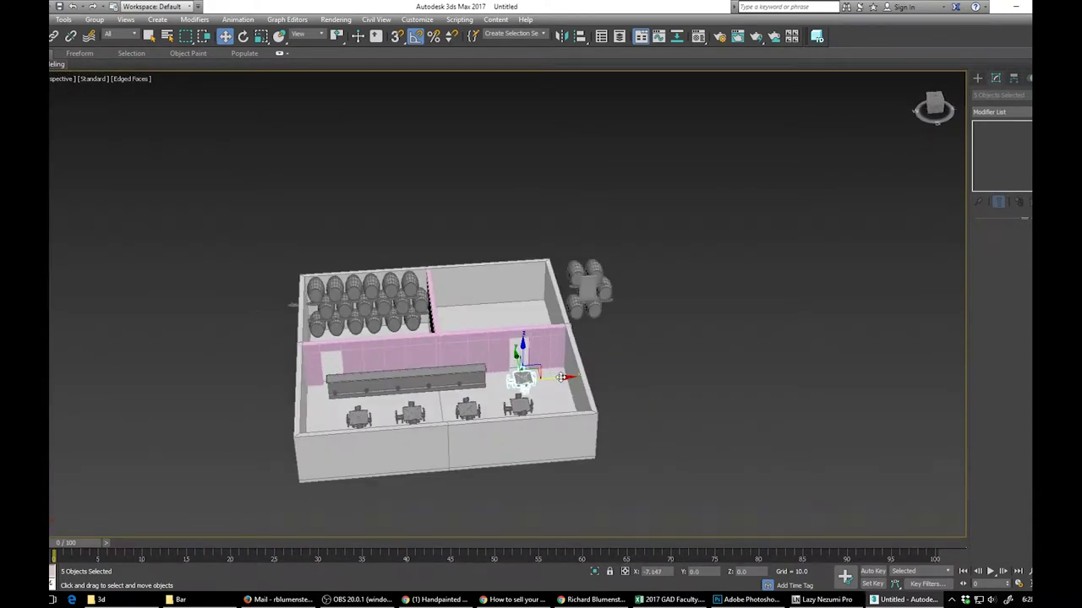
- Rotate the three table sets in front of the counter to slightly different angles
{"action": "scroll", "coordinate": [445, 412], "scroll_direction": "up", "scroll_amount": 5}
{"action": "key", "text": "e"}
{"action": "left_click_drag", "start_coordinate": [558, 484], "coordinate": [594, 454]}
{"action": "left_click_drag", "start_coordinate": [422, 372], "coordinate": [245, 504]}
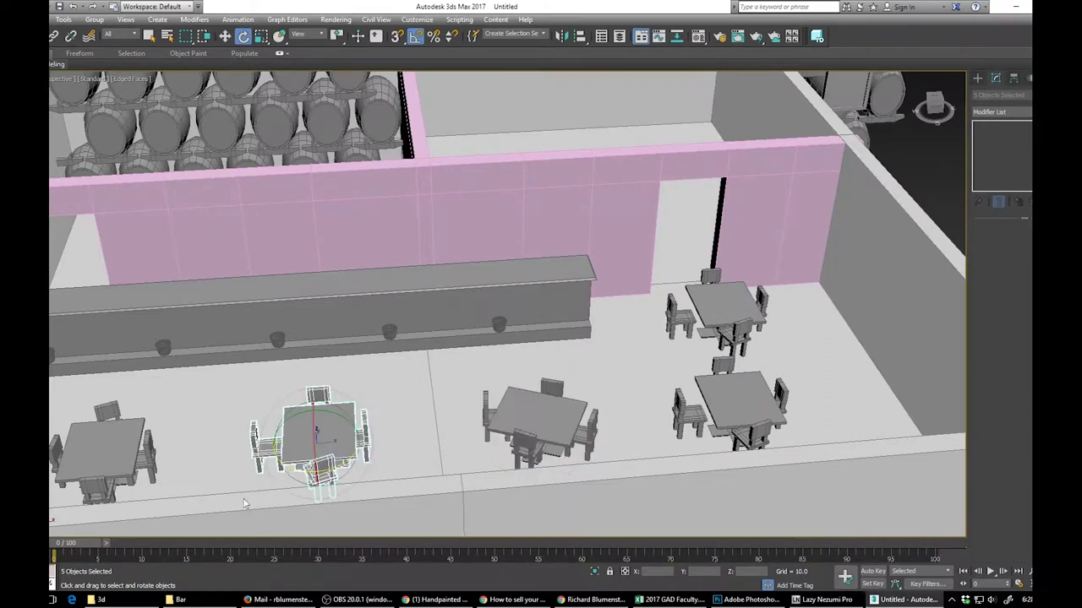
{"action": "left_click_drag", "start_coordinate": [342, 465], "coordinate": [298, 472]}
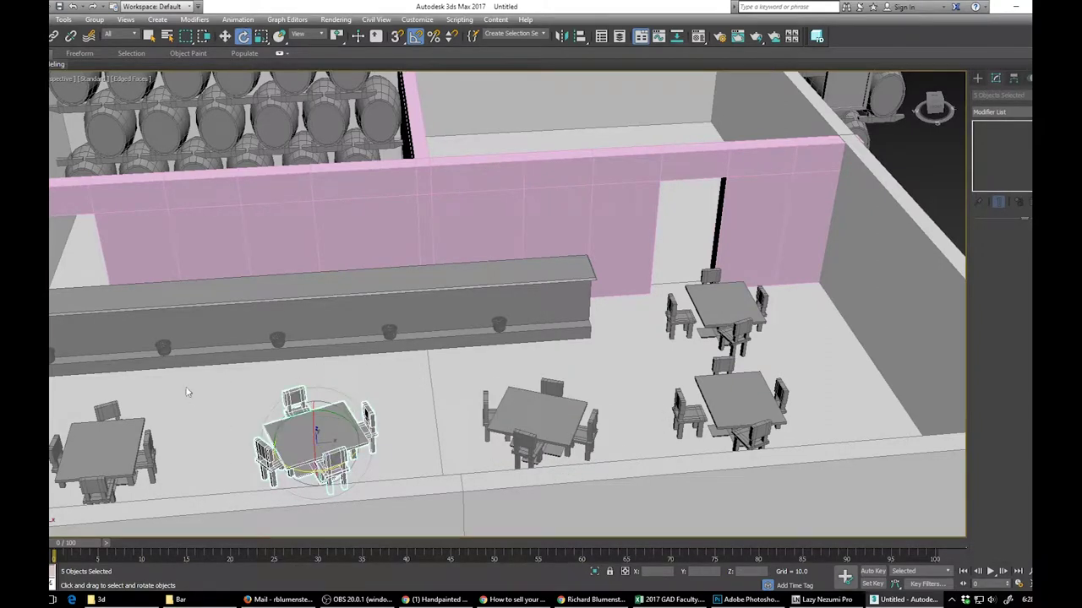
{"action": "left_click_drag", "start_coordinate": [187, 392], "coordinate": [54, 509]}
{"action": "left_click_drag", "start_coordinate": [116, 481], "coordinate": [84, 484]}
{"action": "left_click", "coordinate": [218, 455]}
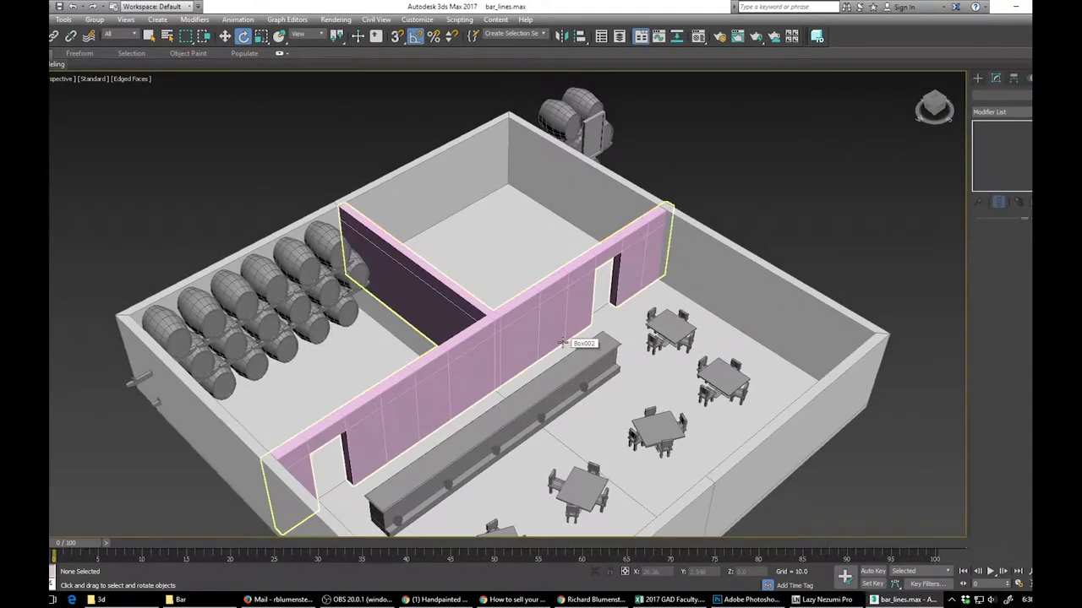
- Freeze the dividing walls so they cannot be selected along with the furniture
{"action": "middle_click_drag", "start_coordinate": [295, 431], "coordinate": [365, 417], "text": "alt"}
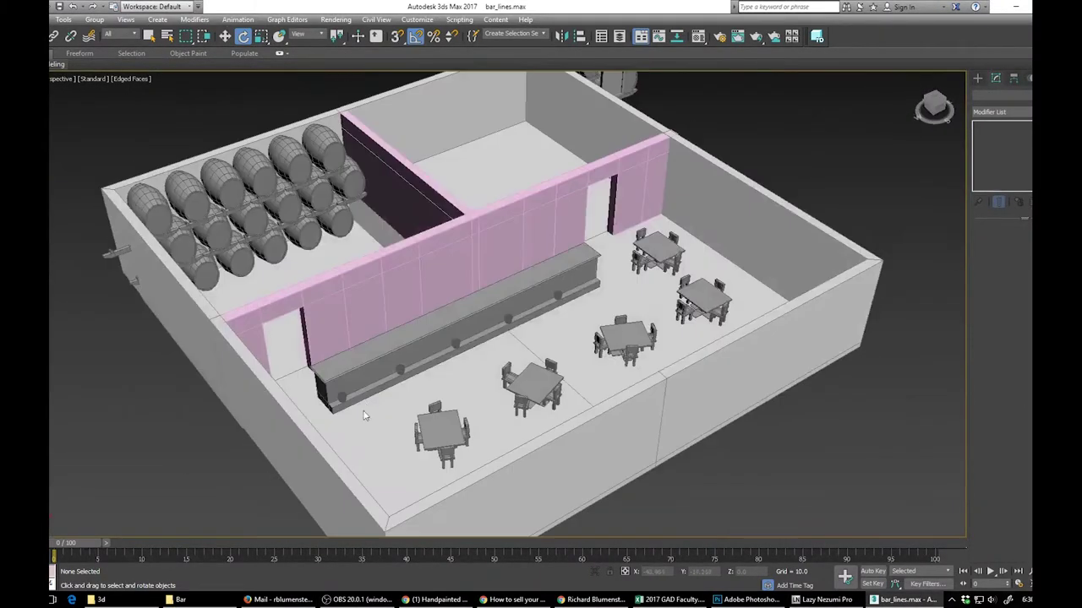
{"action": "left_click", "coordinate": [325, 306]}
{"action": "left_click", "coordinate": [309, 335]}
- Select the counter, show all four viewports and hide the grid in the three wireframe views
{"action": "left_click_drag", "start_coordinate": [587, 336], "coordinate": [589, 336]}
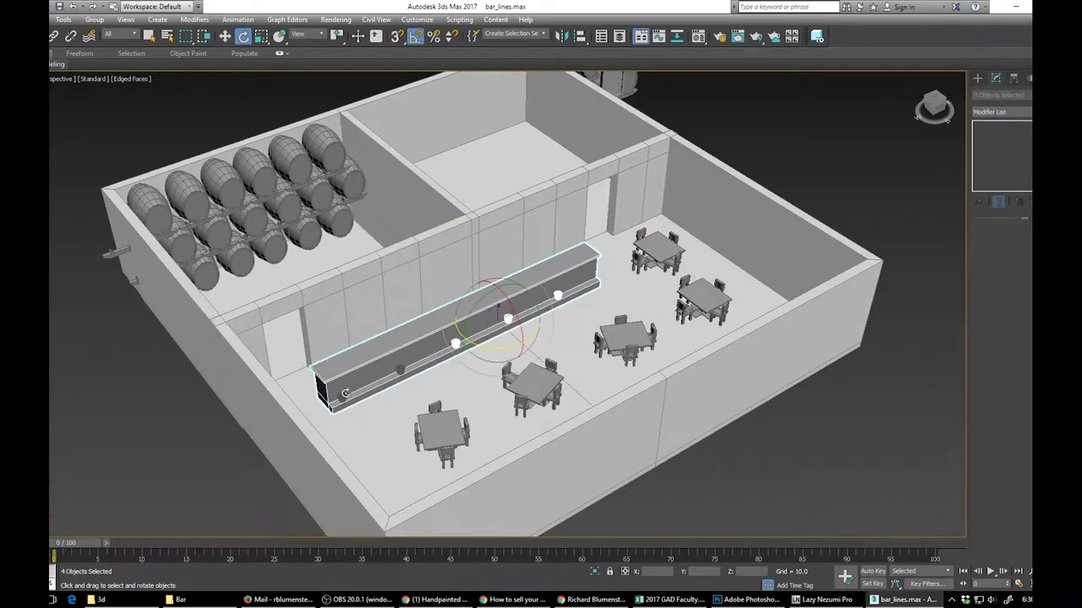
{"action": "key", "text": "z"}
{"action": "key", "text": "alt+w"}
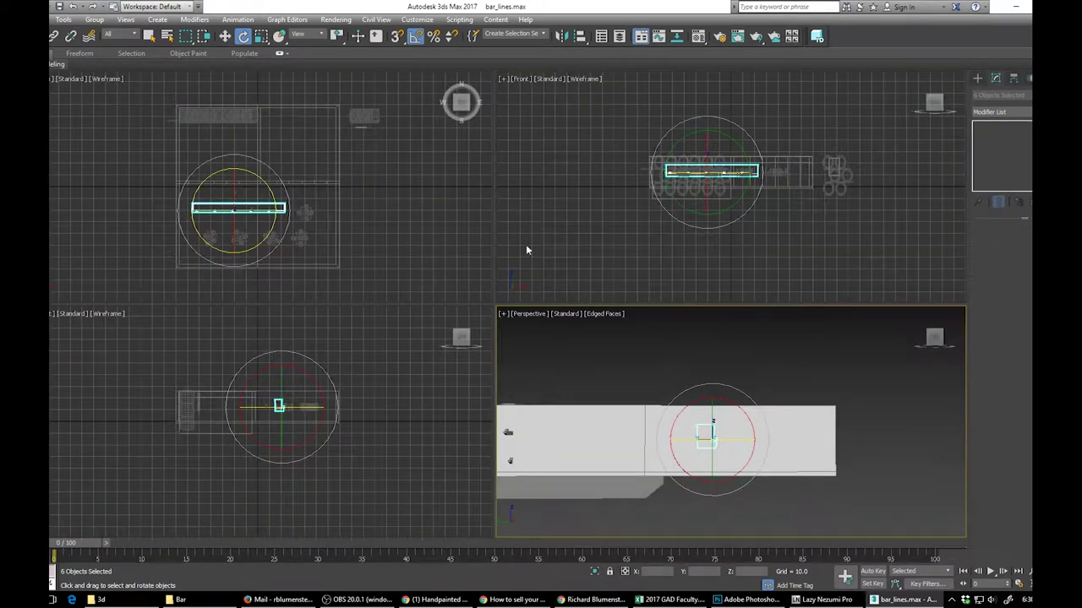
{"action": "right_click", "coordinate": [384, 410]}
{"action": "key", "text": "g"}
{"action": "right_click", "coordinate": [540, 275]}
{"action": "key", "text": "g"}
{"action": "right_click", "coordinate": [431, 266]}
{"action": "key", "text": "g"}
- Select the counter and all the table sets in the side view and lower them onto the floor
{"action": "scroll", "coordinate": [338, 439], "scroll_direction": "up", "scroll_amount": 3}
{"action": "middle_click_drag", "start_coordinate": [277, 392], "coordinate": [355, 427]}
{"action": "left_click_drag", "start_coordinate": [384, 429], "coordinate": [342, 404]}
{"action": "key", "text": "w"}
{"action": "middle_click_drag", "start_coordinate": [659, 372], "coordinate": [686, 414], "text": "alt"}
{"action": "scroll", "coordinate": [686, 409], "scroll_direction": "up", "scroll_amount": 2}
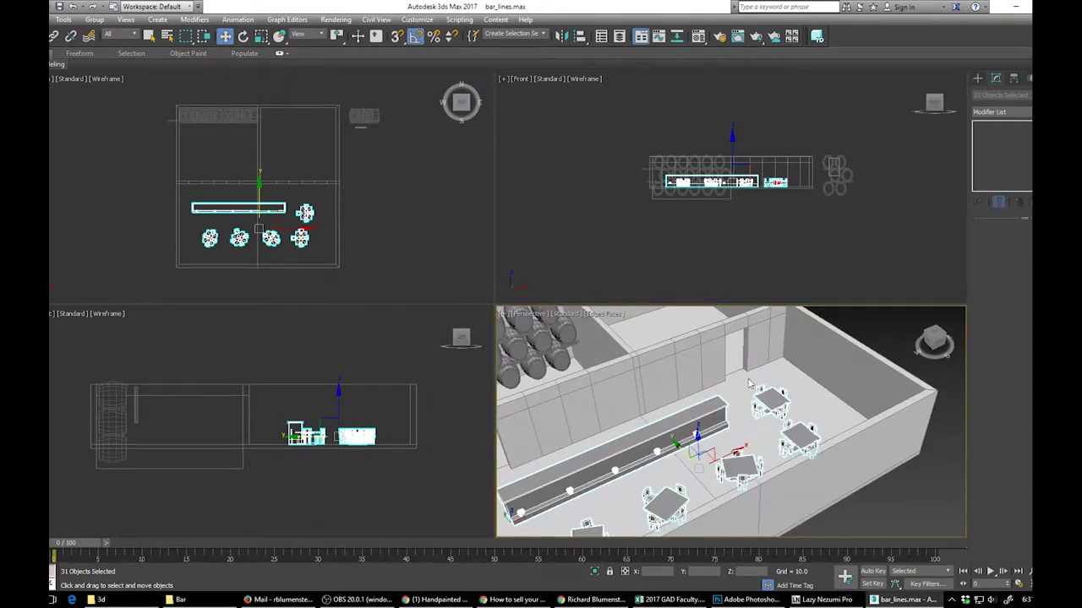
- Copy the table set nearest the doorway over to the side wall
{"action": "left_click_drag", "start_coordinate": [749, 382], "coordinate": [791, 418]}
{"action": "mouse_move", "coordinate": [793, 397]}
{"action": "middle_mouse_down", "text": "alt"}
{"action": "mouse_move", "coordinate": [741, 428]}
{"action": "mouse_move", "coordinate": [625, 455]}
{"action": "middle_mouse_up", "text": "alt"}
{"action": "scroll", "coordinate": [621, 448], "scroll_direction": "up", "scroll_amount": 4}
{"action": "left_click_drag", "start_coordinate": [583, 435], "coordinate": [711, 384], "text": "shift"}
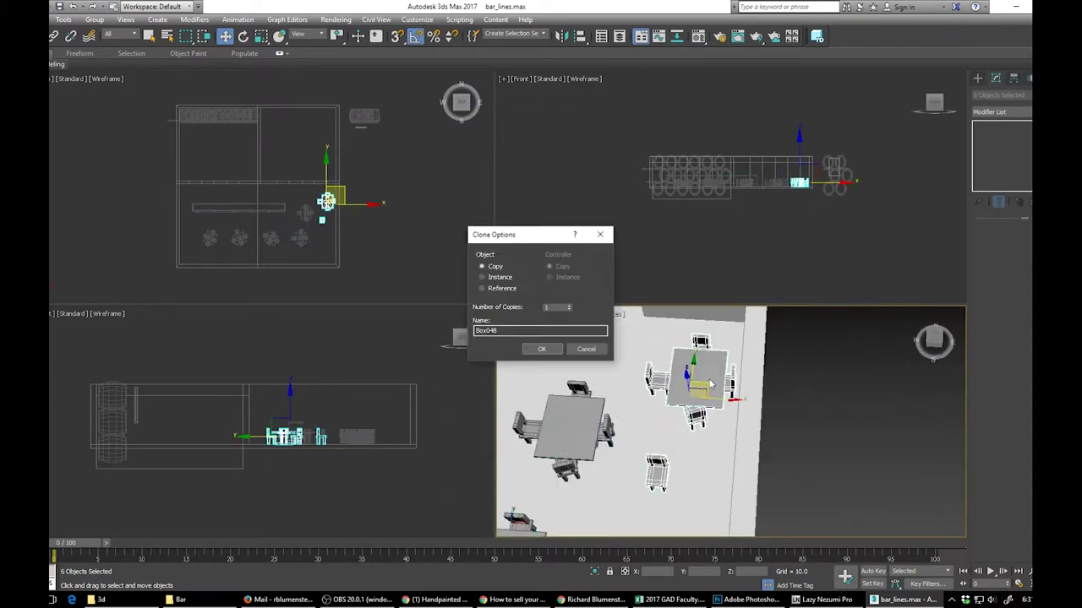
{"action": "left_click", "coordinate": [542, 349]}
- Delete the stray chair and the copied set's wall-side chair, and shift the set into the corner by the dividing wall
{"action": "left_click", "coordinate": [657, 474]}
{"action": "key", "text": "Delete"}
{"action": "left_click", "coordinate": [731, 382]}
{"action": "key", "text": "Delete"}
{"action": "left_click_drag", "start_coordinate": [638, 332], "coordinate": [738, 436]}
{"action": "left_click_drag", "start_coordinate": [705, 370], "coordinate": [722, 356]}
- Copy a table set from the row in front of the counter to the side wall
{"action": "scroll", "coordinate": [723, 356], "scroll_direction": "down", "scroll_amount": 4}
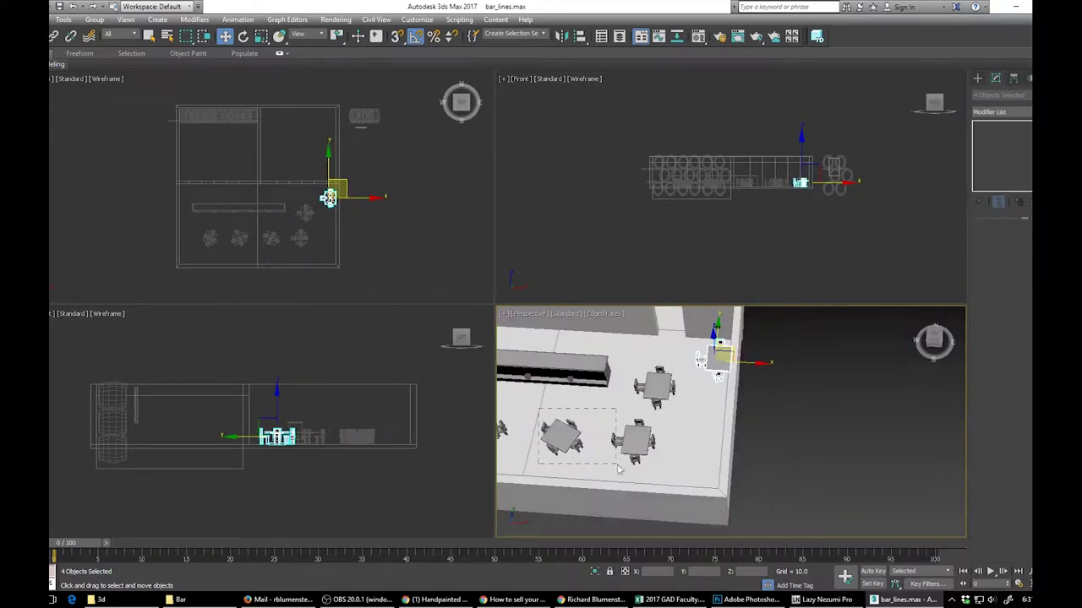
{"action": "left_click_drag", "start_coordinate": [618, 468], "coordinate": [601, 409]}
{"action": "mouse_move", "coordinate": [662, 445]}
{"action": "left_mouse_down", "text": "shift"}
{"action": "mouse_move", "coordinate": [732, 447]}
{"action": "mouse_move", "coordinate": [749, 391]}
{"action": "mouse_move", "coordinate": [777, 354]}
{"action": "mouse_move", "coordinate": [792, 372]}
{"action": "left_mouse_up", "text": "shift"}
{"action": "left_click", "coordinate": [545, 350]}
- Delete the new set's wall-side chair and slide the set along the side wall toward the corner table
{"action": "key", "text": "e"}
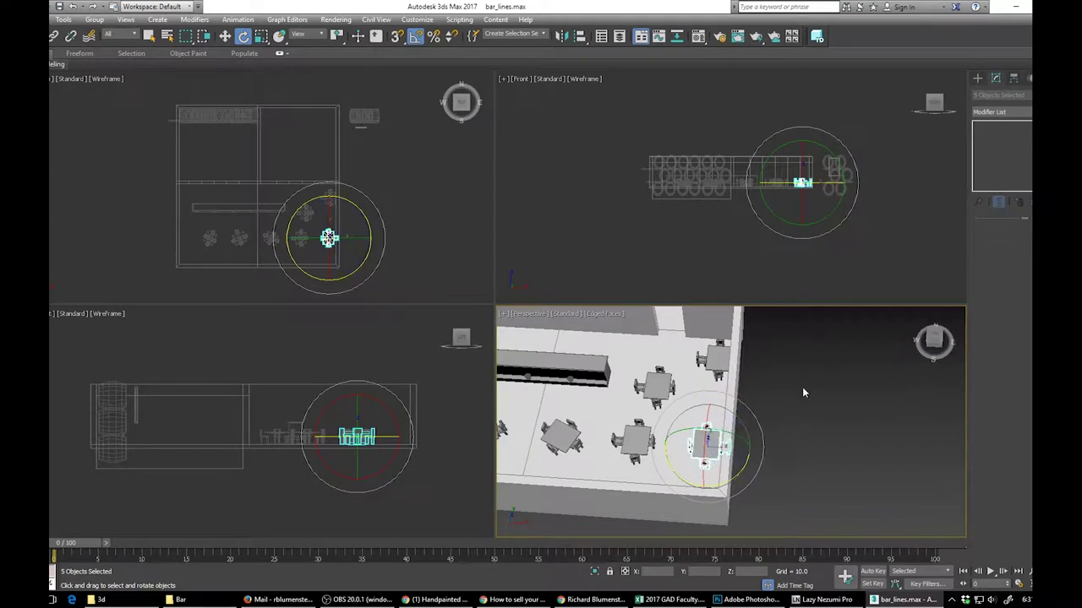
{"action": "left_click", "coordinate": [725, 446]}
{"action": "key", "text": "Delete"}
{"action": "key", "text": "w"}
{"action": "left_click_drag", "start_coordinate": [679, 406], "coordinate": [717, 376]}
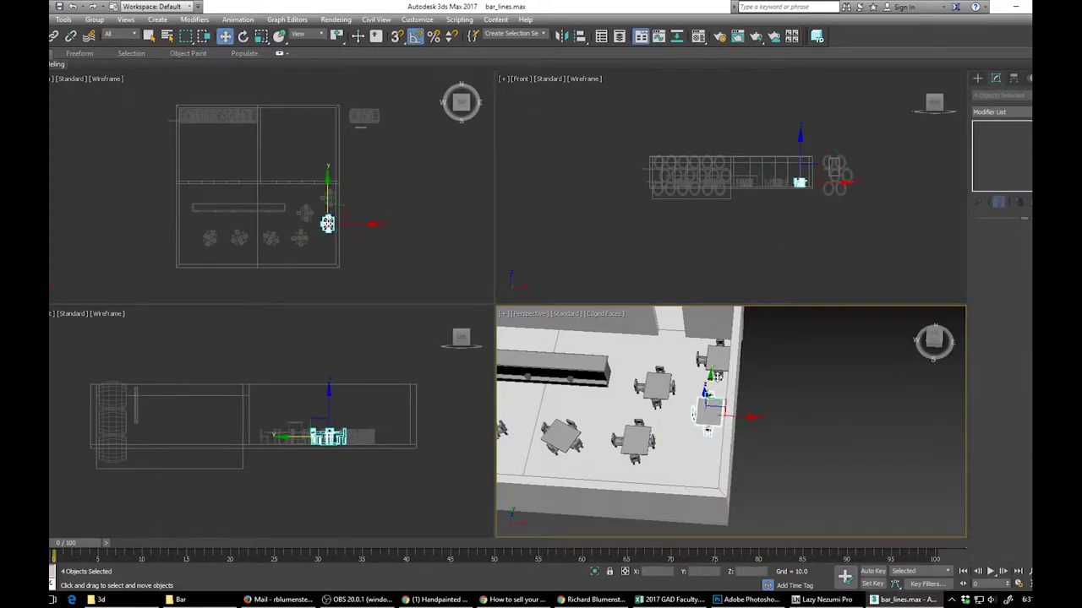
- Copy the three-chair table set along the side wall to fill the front corner
{"action": "middle_click_drag", "start_coordinate": [663, 456], "coordinate": [696, 473], "text": "alt"}
{"action": "mouse_move", "coordinate": [676, 408]}
{"action": "left_mouse_down", "text": "shift"}
{"action": "mouse_move", "coordinate": [614, 397]}
{"action": "mouse_move", "coordinate": [738, 415]}
{"action": "left_mouse_up", "text": "shift"}
{"action": "left_click", "coordinate": [541, 349]}
- Copy one table set to the opposite end of the row in front of the counter
{"action": "mouse_move", "coordinate": [703, 430]}
{"action": "middle_mouse_down", "text": "alt"}
{"action": "mouse_move", "coordinate": [617, 434]}
{"action": "mouse_move", "coordinate": [729, 490]}
{"action": "mouse_move", "coordinate": [601, 498]}
{"action": "middle_mouse_up", "text": "alt"}
{"action": "left_click_drag", "start_coordinate": [551, 408], "coordinate": [612, 474]}
{"action": "left_click_drag", "start_coordinate": [812, 523], "coordinate": [814, 525]}
{"action": "left_click_drag", "start_coordinate": [815, 496], "coordinate": [560, 424], "text": "shift"}
{"action": "left_click", "coordinate": [541, 349]}
{"action": "left_click", "coordinate": [602, 428]}
- Create a counter-length box along the dividing wall behind the bar, with 13 width segments and 2 height segments
{"action": "middle_click_drag", "start_coordinate": [603, 429], "coordinate": [673, 407], "text": "alt"}
{"action": "middle_click_drag", "start_coordinate": [672, 407], "coordinate": [713, 469]}
{"action": "middle_click_drag", "start_coordinate": [723, 429], "coordinate": [756, 390], "text": "alt"}
{"action": "middle_click_drag", "start_coordinate": [756, 390], "coordinate": [686, 439]}
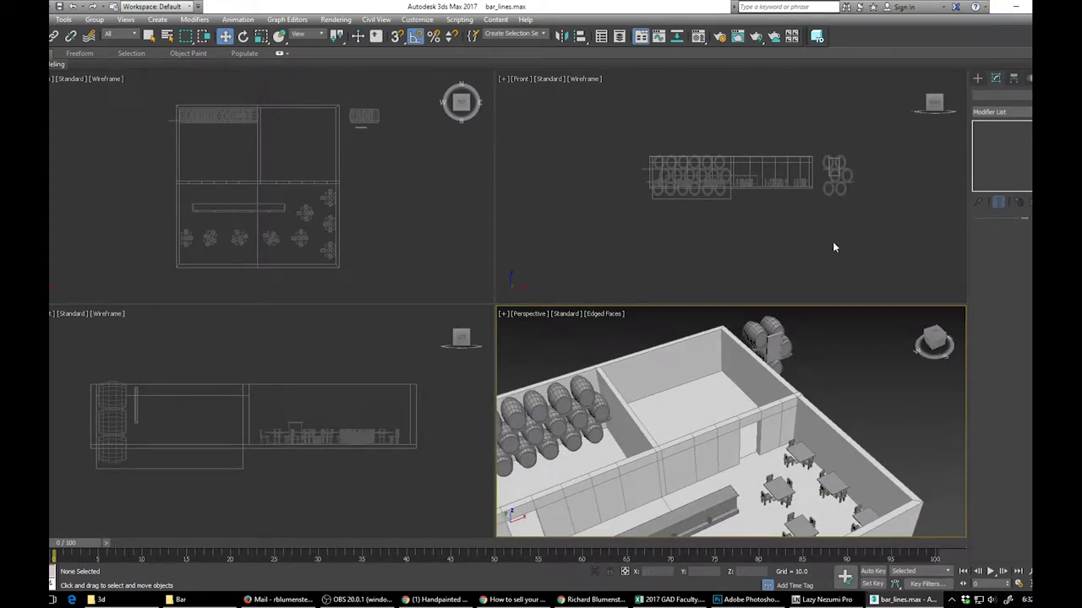
{"action": "left_click", "coordinate": [977, 78]}
{"action": "left_click", "coordinate": [999, 146]}
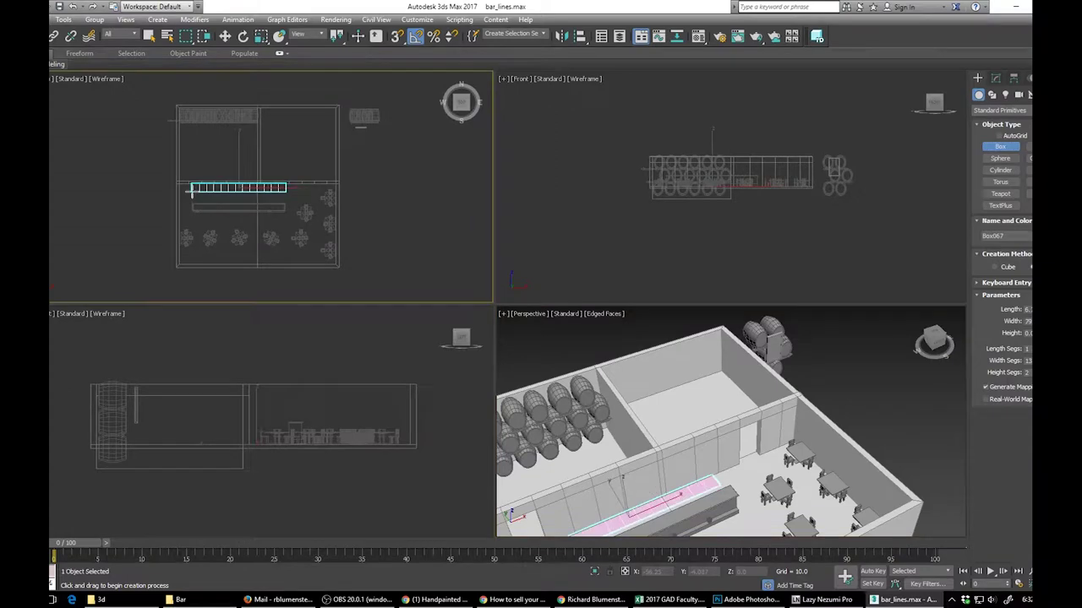
- Select the bar counter and the box behind it and move both about 8.5 units along the dividing wall
{"action": "middle_click_drag", "start_coordinate": [633, 434], "coordinate": [686, 323]}
{"action": "middle_click_drag", "start_coordinate": [686, 323], "coordinate": [629, 347], "text": "alt"}
{"action": "key", "text": "w"}
{"action": "left_click_drag", "start_coordinate": [562, 391], "coordinate": [803, 467]}
{"action": "left_click_drag", "start_coordinate": [716, 432], "coordinate": [737, 435]}
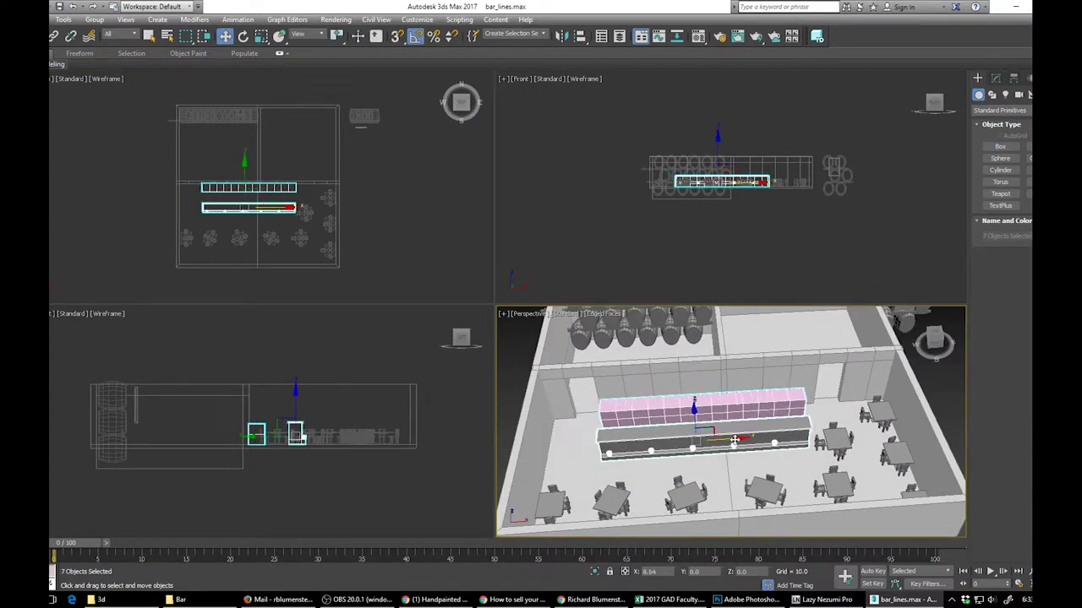
{"action": "left_click", "coordinate": [519, 380]}
- Delete the group of barrels and the panel standing outside the room
{"action": "middle_click_drag", "start_coordinate": [553, 427], "coordinate": [583, 410], "text": "alt"}
{"action": "scroll", "coordinate": [602, 436], "scroll_direction": "down", "scroll_amount": 4}
{"action": "middle_click_drag", "start_coordinate": [701, 406], "coordinate": [832, 378]}
{"action": "left_click_drag", "start_coordinate": [859, 332], "coordinate": [908, 382]}
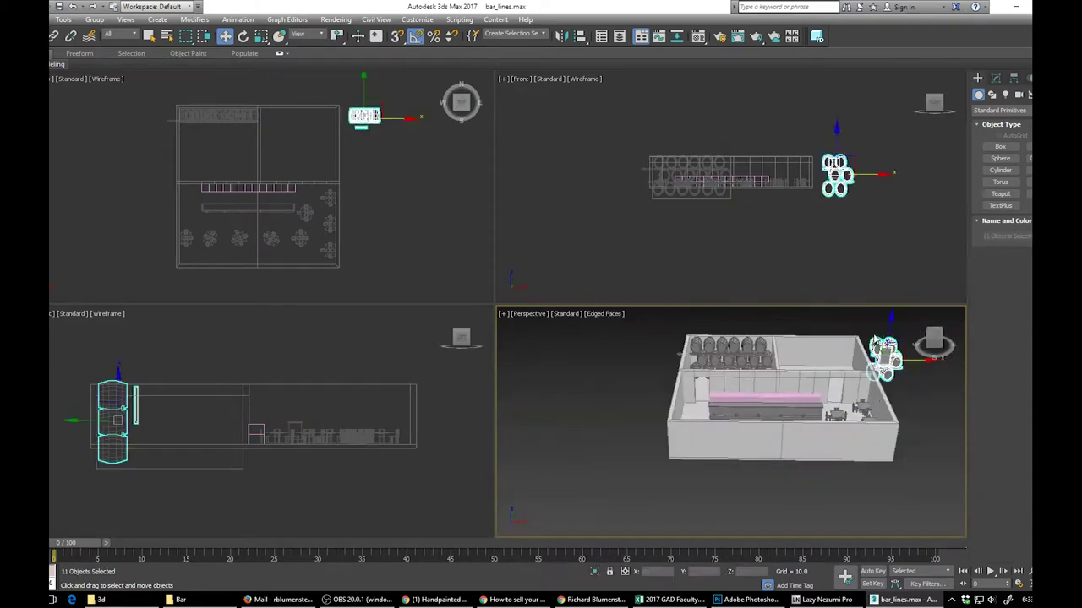
{"action": "middle_click_drag", "start_coordinate": [896, 381], "coordinate": [789, 456], "text": "alt"}
{"action": "key", "text": "Delete"}
- Create a box against the back wall of the empty room, with 3 width segments and 2 height segments
{"action": "scroll", "coordinate": [676, 401], "scroll_direction": "up", "scroll_amount": 4}
{"action": "scroll", "coordinate": [788, 456], "scroll_direction": "up", "scroll_amount": 3}
{"action": "scroll", "coordinate": [788, 457], "scroll_direction": "down", "scroll_amount": 5}
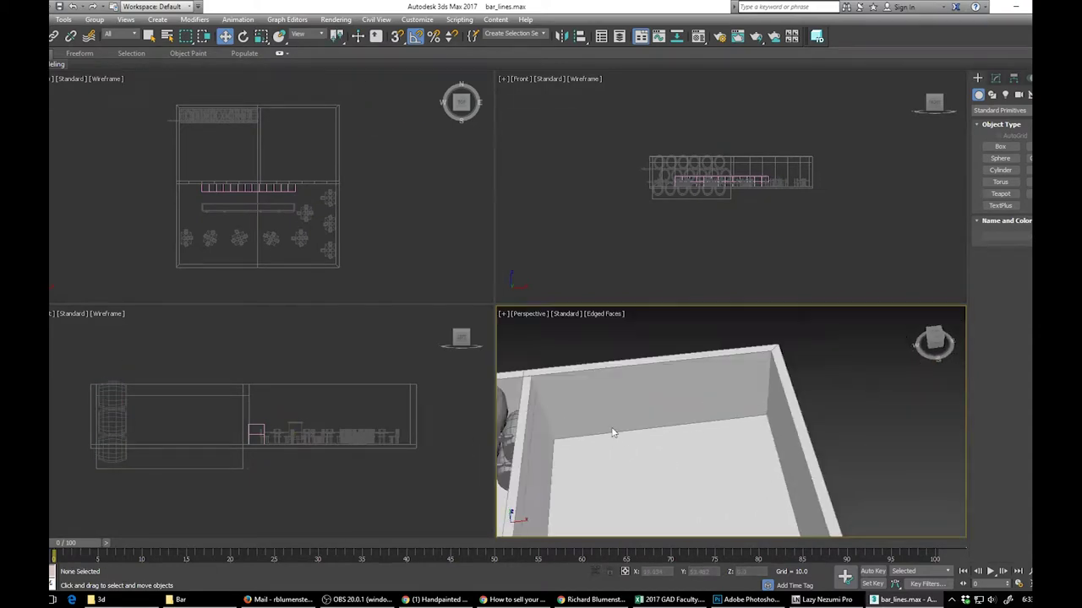
{"action": "left_click", "coordinate": [1013, 149]}
{"action": "mouse_move", "coordinate": [643, 427]}
{"action": "left_mouse_down"}
{"action": "mouse_move", "coordinate": [727, 428]}
{"action": "mouse_move", "coordinate": [716, 435]}
{"action": "left_mouse_up"}
{"action": "left_click", "coordinate": [718, 400]}
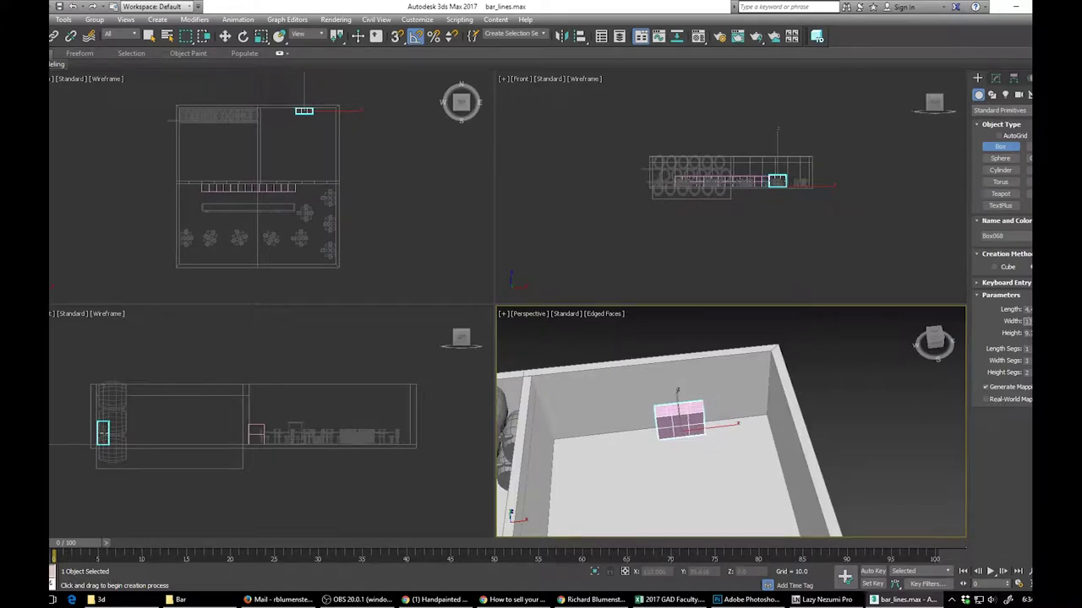
- Convert the new box in the empty room to an Editable Poly
{"action": "key", "text": "w"}
{"action": "left_click", "coordinate": [996, 78]}
{"action": "right_click", "coordinate": [997, 126]}
{"action": "left_click", "coordinate": [1010, 210]}
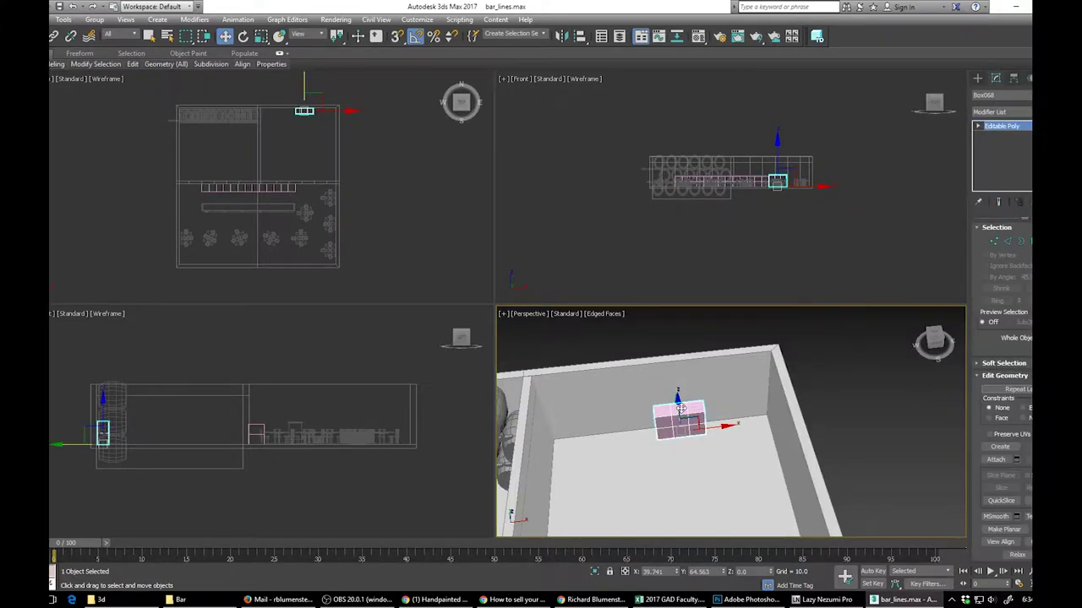
- Raise the box's top middle polygon and extrude it into a tall chimney rising above the walls
{"action": "key", "text": "4"}
{"action": "left_click", "coordinate": [677, 410]}
{"action": "middle_click_drag", "start_coordinate": [678, 394], "coordinate": [684, 376], "text": "alt"}
{"action": "left_click_drag", "start_coordinate": [676, 369], "coordinate": [672, 284]}
{"action": "key", "text": "shift+e"}
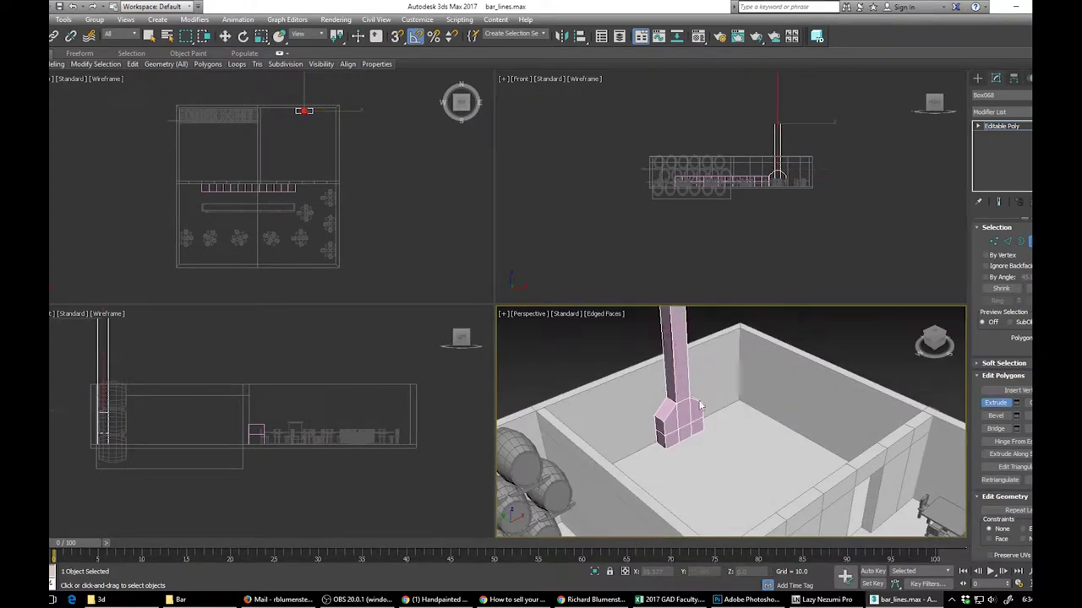
- Widen the polygon in the lower middle of the fireplace's front by scaling it sideways
{"action": "key", "text": "2"}
{"action": "key", "text": "w"}
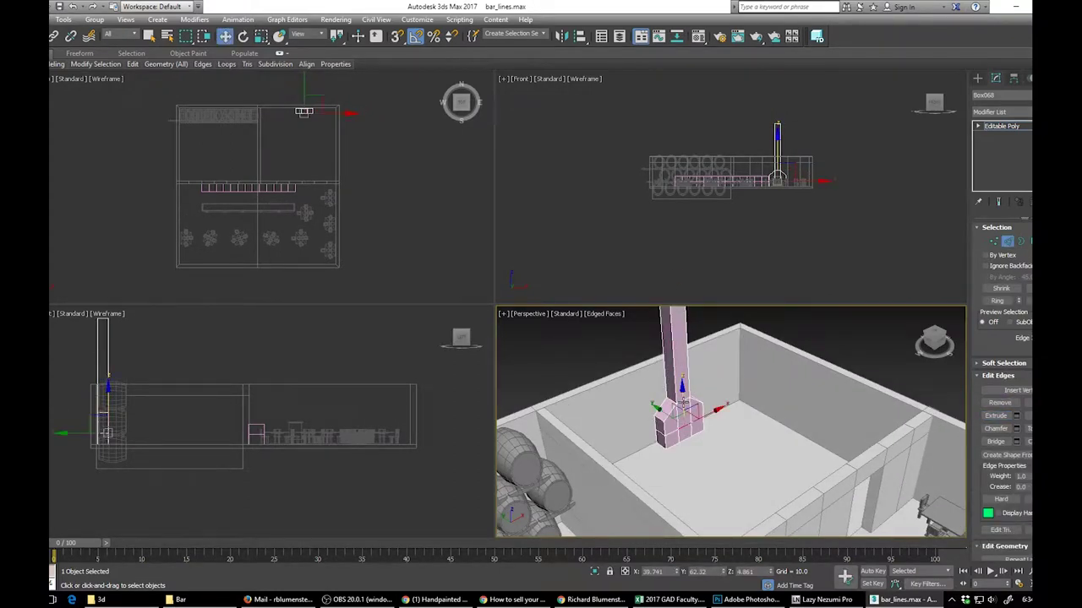
{"action": "key", "text": "e"}
{"action": "key", "text": "r"}
{"action": "key", "text": "4"}
{"action": "left_click", "coordinate": [686, 428]}
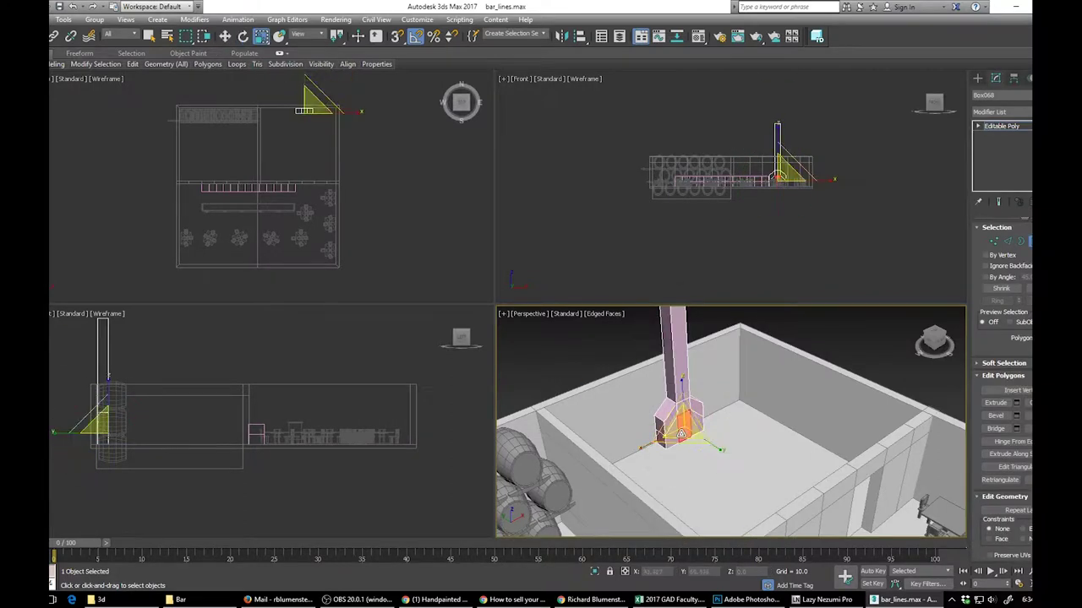
{"action": "left_click_drag", "start_coordinate": [661, 438], "coordinate": [604, 457]}
- Extrude the fireplace's front middle polygon inward to form the firebox opening
{"action": "right_click", "coordinate": [678, 427]}
{"action": "left_click", "coordinate": [654, 465]}
{"action": "left_click_drag", "start_coordinate": [684, 432], "coordinate": [683, 427]}
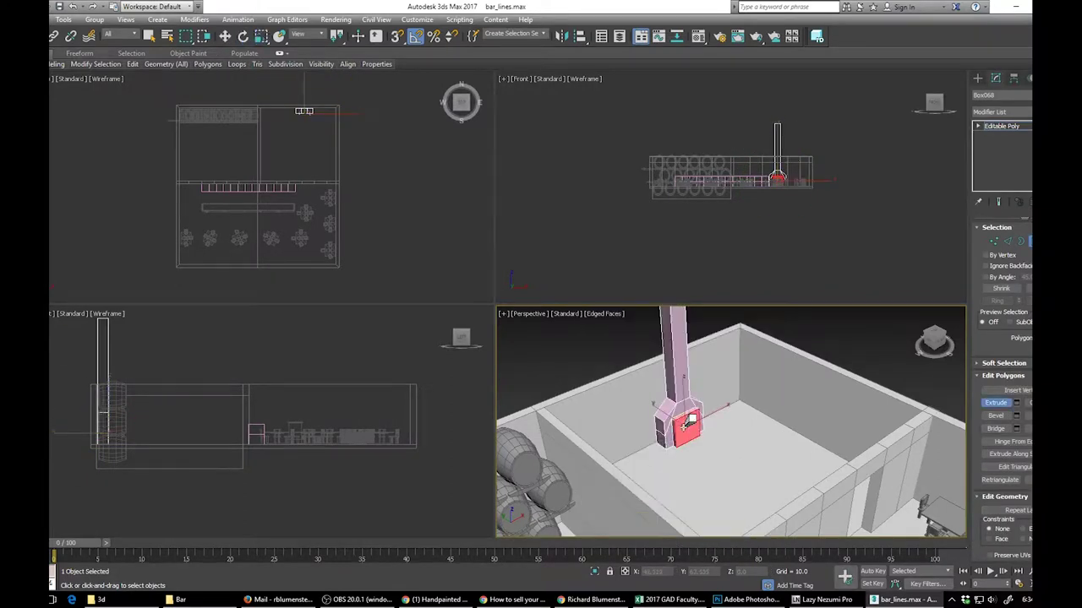
{"action": "left_click", "coordinate": [988, 404]}
{"action": "right_click", "coordinate": [707, 400]}
{"action": "key", "text": "4"}
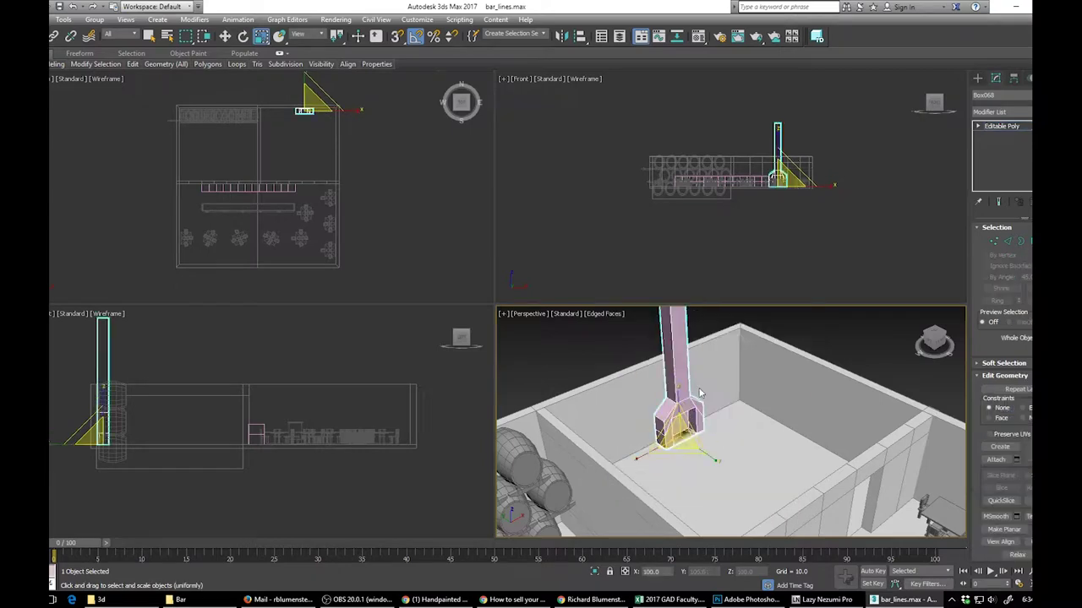
- Move the finished fireplace sideways along the back wall, toward the corner of the room
{"action": "middle_click_drag", "start_coordinate": [732, 433], "coordinate": [715, 430], "text": "alt"}
{"action": "key", "text": "w"}
{"action": "left_click_drag", "start_coordinate": [717, 428], "coordinate": [742, 422]}
{"action": "middle_click_drag", "start_coordinate": [741, 426], "coordinate": [746, 490], "text": "alt"}
{"action": "scroll", "coordinate": [674, 482], "scroll_direction": "down", "scroll_amount": 5}
{"action": "middle_click_drag", "start_coordinate": [672, 482], "coordinate": [698, 512], "text": "alt"}
{"action": "left_click", "coordinate": [666, 433]}
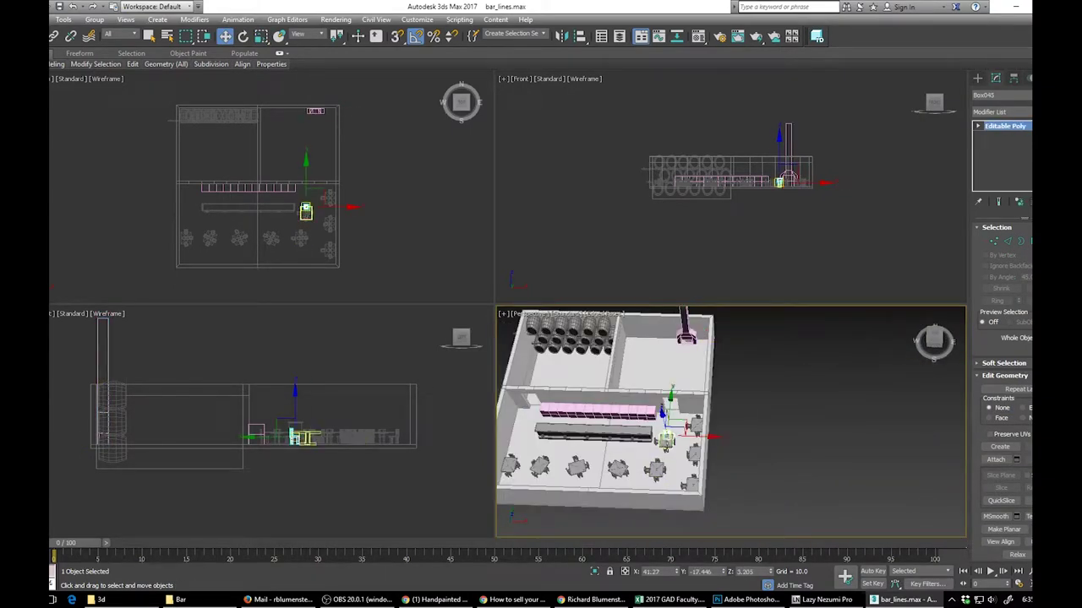
- Create a tall, shallow box against the back wall beside the fireplace, with 3 width segments and 6 height segments
{"action": "scroll", "coordinate": [671, 364], "scroll_direction": "up", "scroll_amount": 4}
{"action": "scroll", "coordinate": [724, 483], "scroll_direction": "up", "scroll_amount": 3}
{"action": "mouse_move", "coordinate": [671, 363]}
{"action": "middle_mouse_down"}
{"action": "mouse_move", "coordinate": [714, 485]}
{"action": "mouse_move", "coordinate": [688, 449]}
{"action": "mouse_move", "coordinate": [717, 442]}
{"action": "mouse_move", "coordinate": [702, 420]}
{"action": "mouse_move", "coordinate": [779, 459]}
{"action": "mouse_move", "coordinate": [823, 438]}
{"action": "middle_mouse_up"}
{"action": "scroll", "coordinate": [688, 449], "scroll_direction": "down", "scroll_amount": 5}
{"action": "scroll", "coordinate": [780, 458], "scroll_direction": "up", "scroll_amount": 3}
{"action": "left_click", "coordinate": [977, 78]}
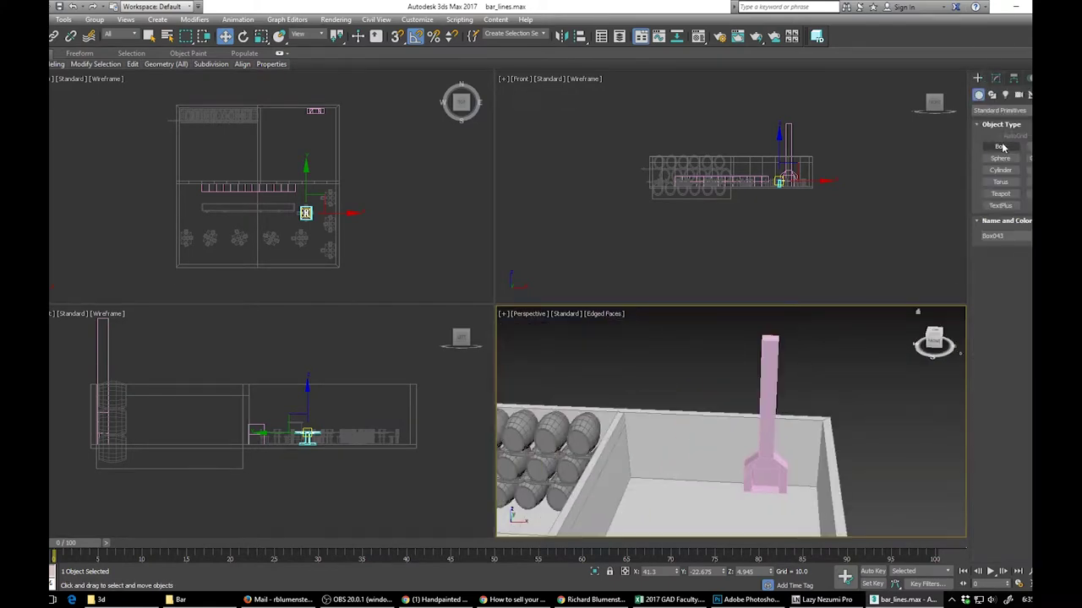
{"action": "left_click", "coordinate": [1000, 146]}
{"action": "left_click_drag", "start_coordinate": [673, 481], "coordinate": [714, 487]}
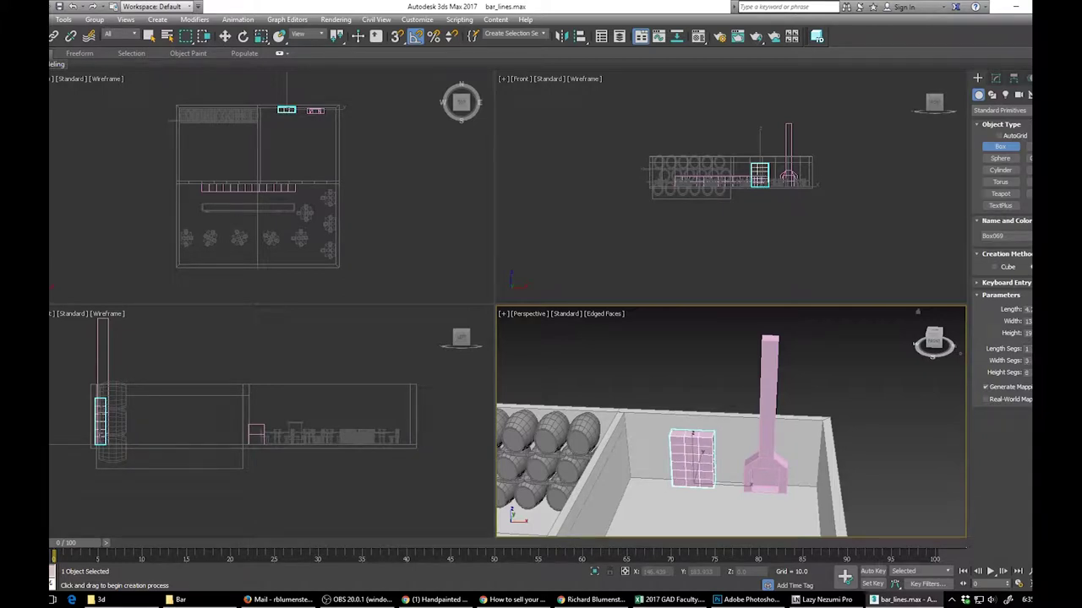
- Convert the tall box beside the fireplace to an Editable Poly
{"action": "scroll", "coordinate": [703, 447], "scroll_direction": "up", "scroll_amount": 5}
{"action": "middle_click_drag", "start_coordinate": [704, 460], "coordinate": [716, 360]}
{"action": "scroll", "coordinate": [719, 371], "scroll_direction": "down", "scroll_amount": 2}
{"action": "left_click", "coordinate": [995, 78]}
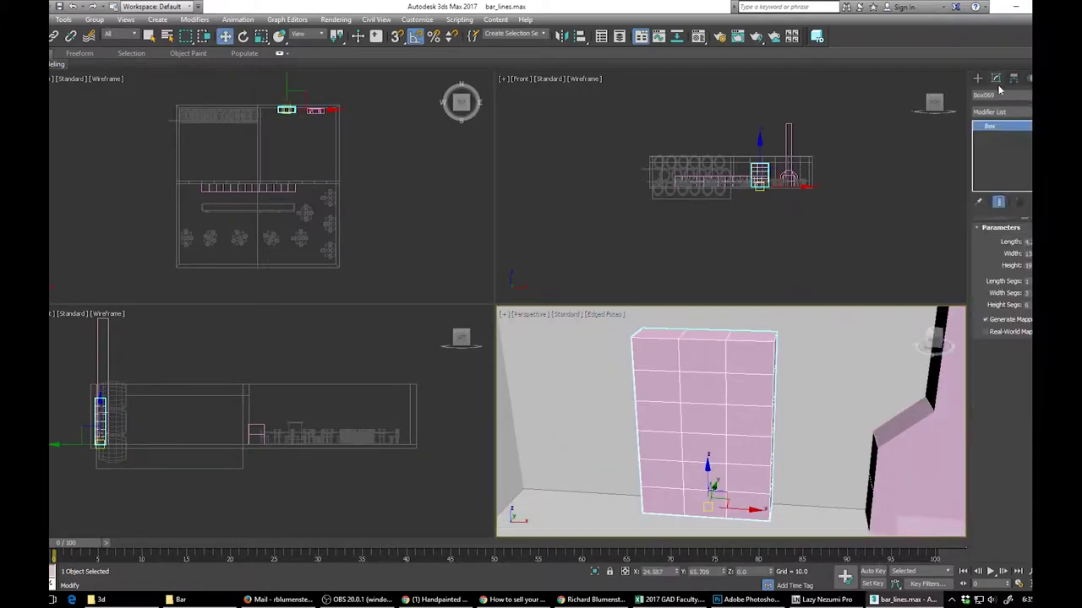
{"action": "right_click", "coordinate": [990, 126]}
{"action": "left_click", "coordinate": [1003, 213]}
- Move the tall box's two vertical edge loops outward, close to its side edges
{"action": "key", "text": "2"}
{"action": "double_click", "coordinate": [726, 383]}
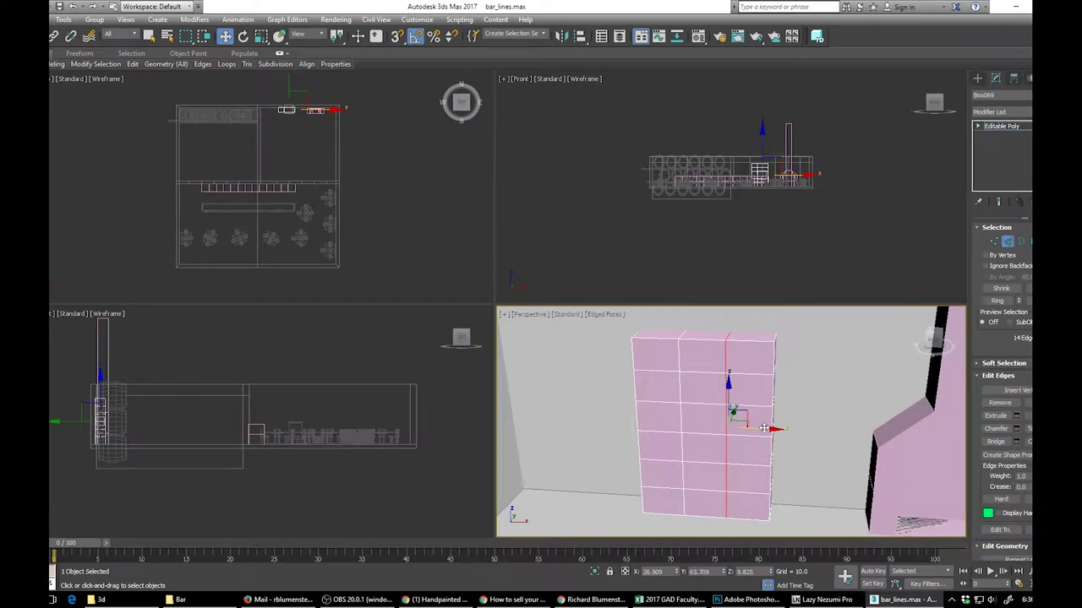
{"action": "left_click_drag", "start_coordinate": [763, 428], "coordinate": [685, 418]}
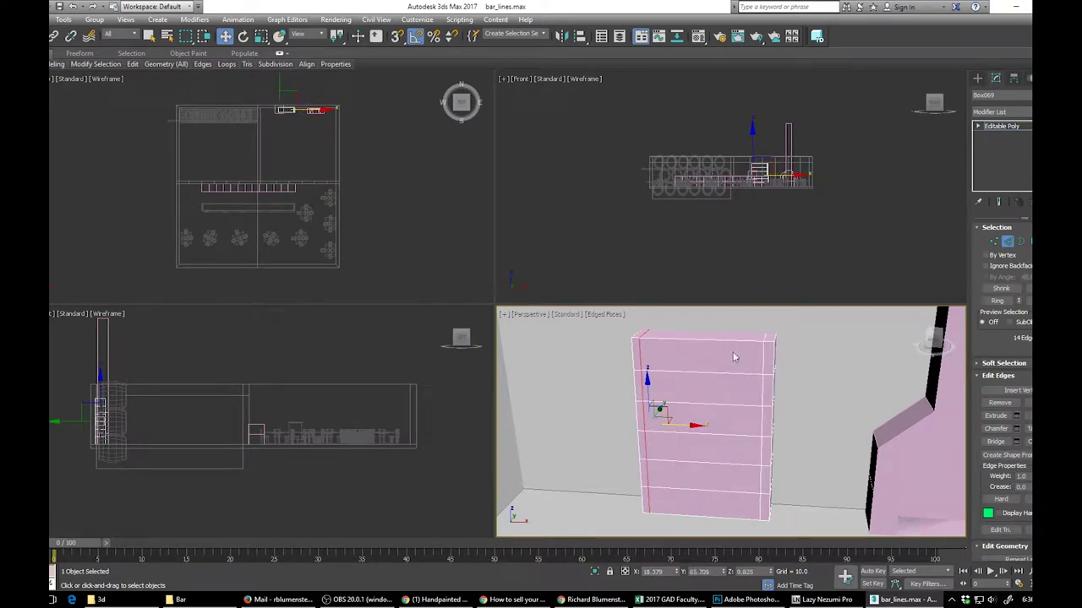
- Chamfer the tall box's five inner horizontal edge loops into narrow pairs that mark the shelf boards
{"action": "double_click", "coordinate": [701, 371]}
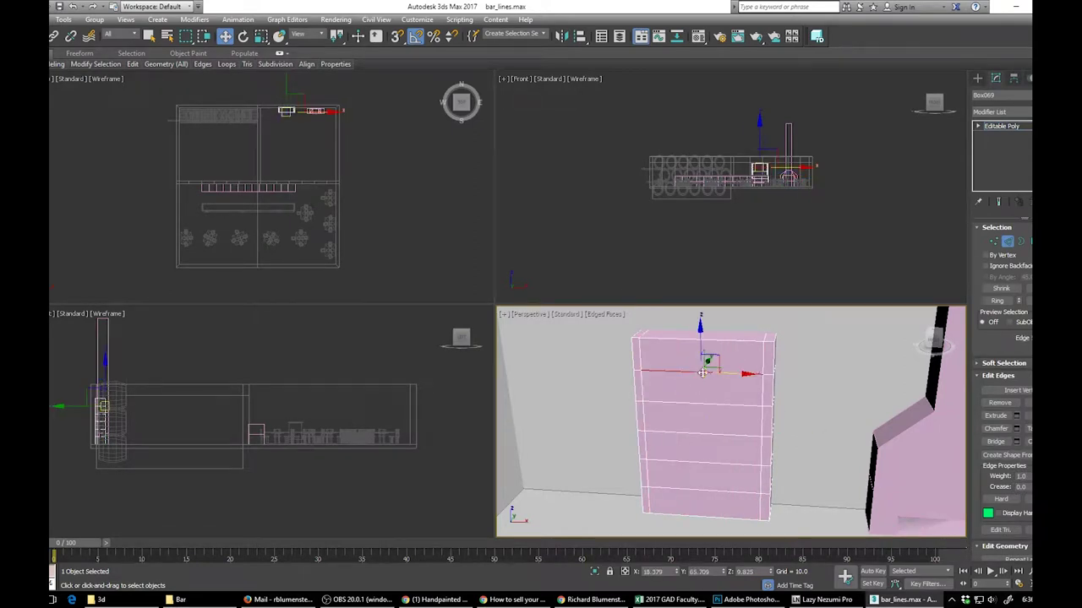
{"action": "left_click", "coordinate": [698, 490], "text": "ctrl"}
{"action": "key", "text": "alt+l"}
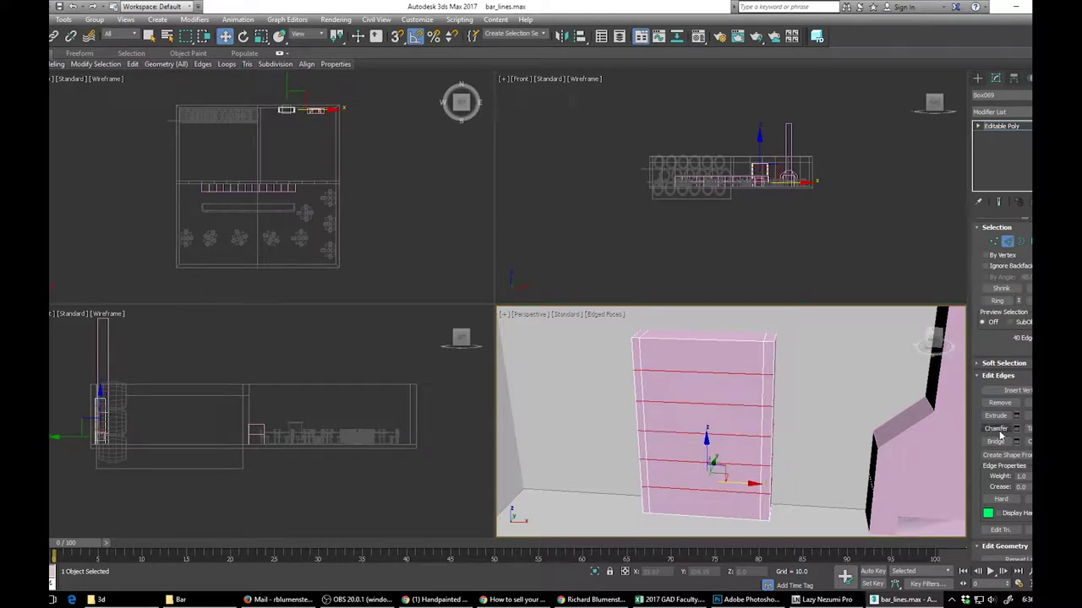
{"action": "left_click", "coordinate": [1016, 428]}
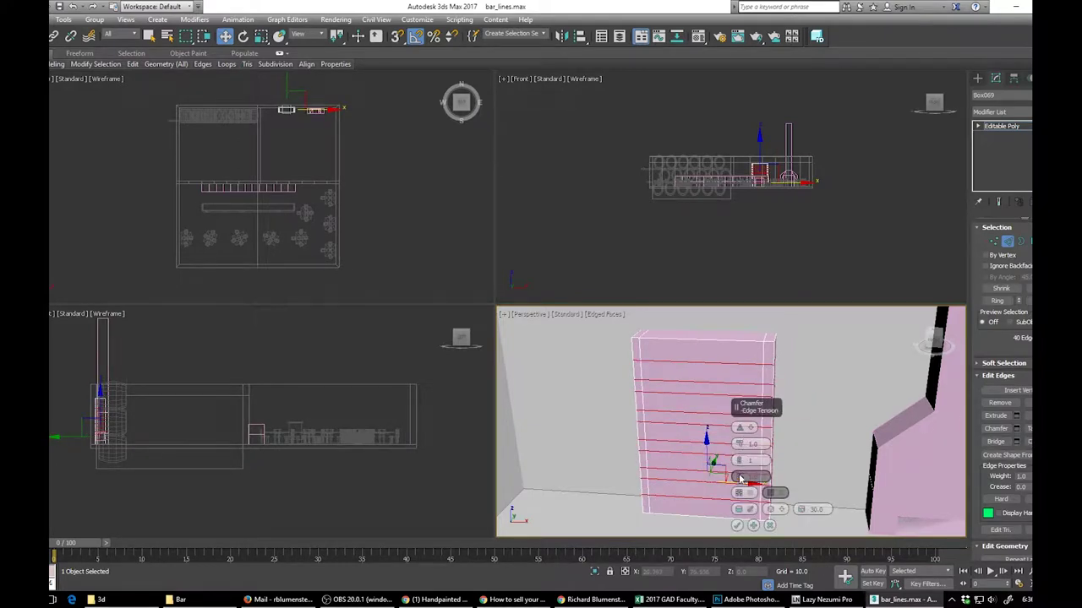
{"action": "right_click", "coordinate": [740, 444]}
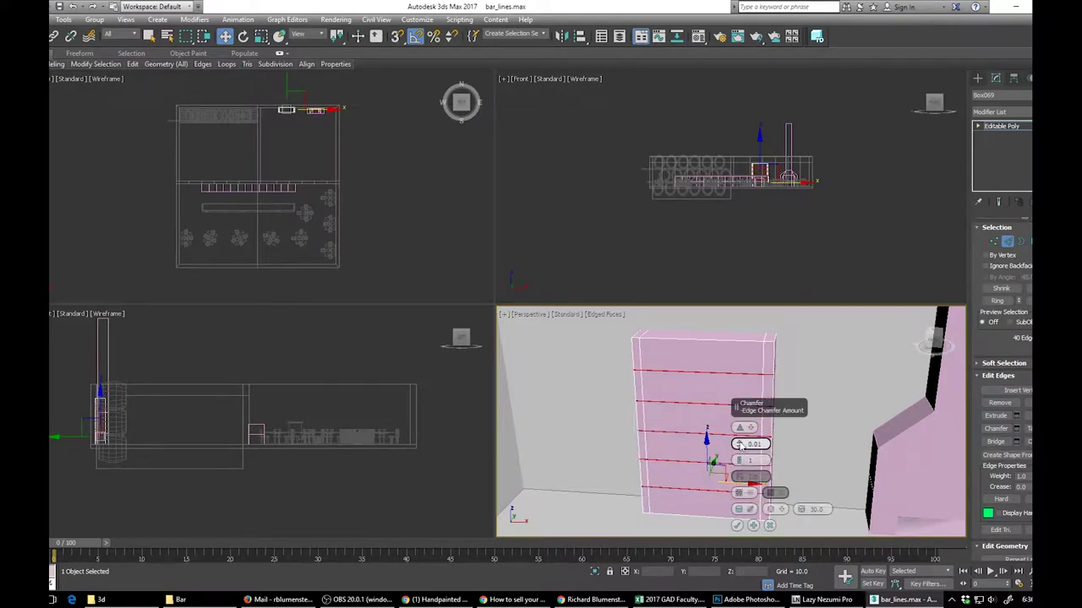
{"action": "left_click_drag", "start_coordinate": [739, 443], "coordinate": [739, 438]}
{"action": "left_click", "coordinate": [737, 525]}
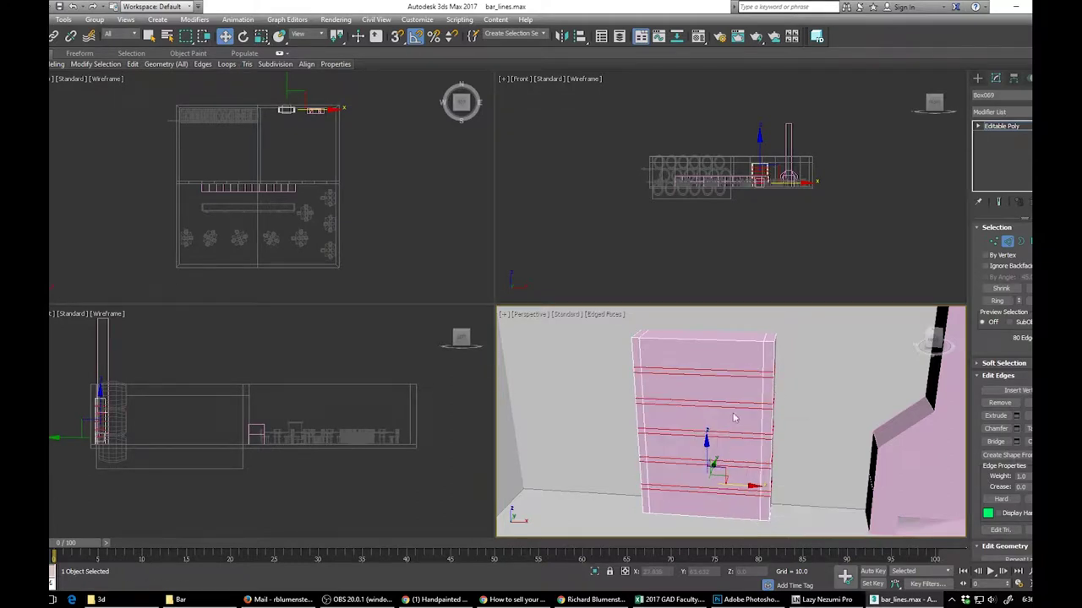
- Insert horizontal edge loops in the tall box's top and bottom rows and shift them to its upper and lower edges
{"action": "left_click", "coordinate": [642, 347]}
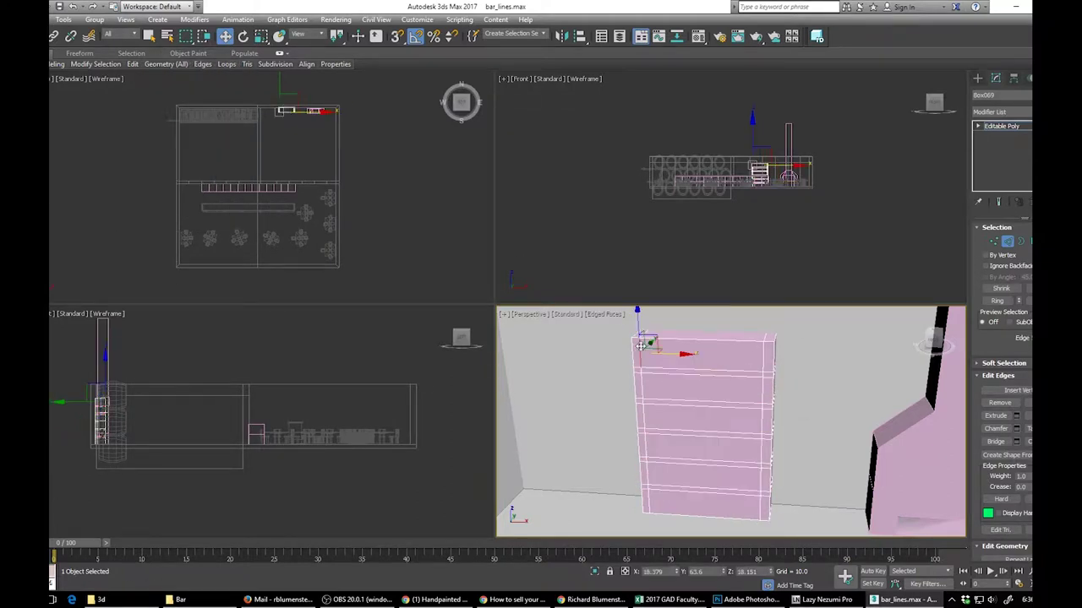
{"action": "left_click", "coordinate": [708, 366]}
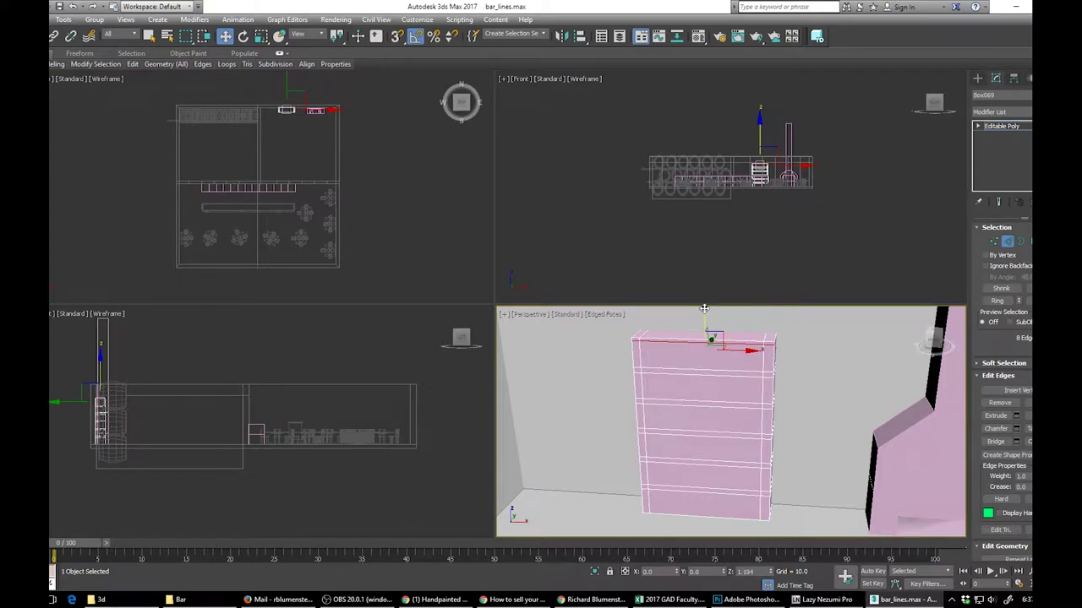
{"action": "left_click", "coordinate": [763, 511]}
{"action": "key", "text": "alt+l"}
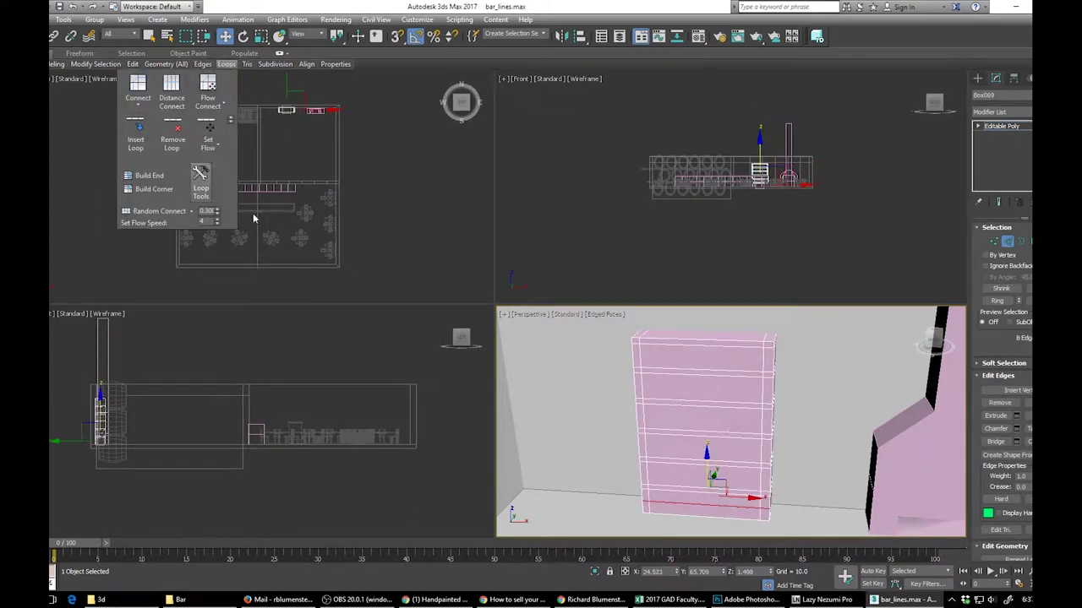
{"action": "left_click_drag", "start_coordinate": [708, 465], "coordinate": [711, 475]}
- Select the six large front polygons of the tall box and extrude them inward to form open shelf compartments
{"action": "left_click", "coordinate": [1032, 242]}
{"action": "left_click", "coordinate": [728, 502]}
{"action": "left_click", "coordinate": [730, 477], "text": "ctrl"}
{"action": "left_click", "coordinate": [731, 449], "text": "ctrl"}
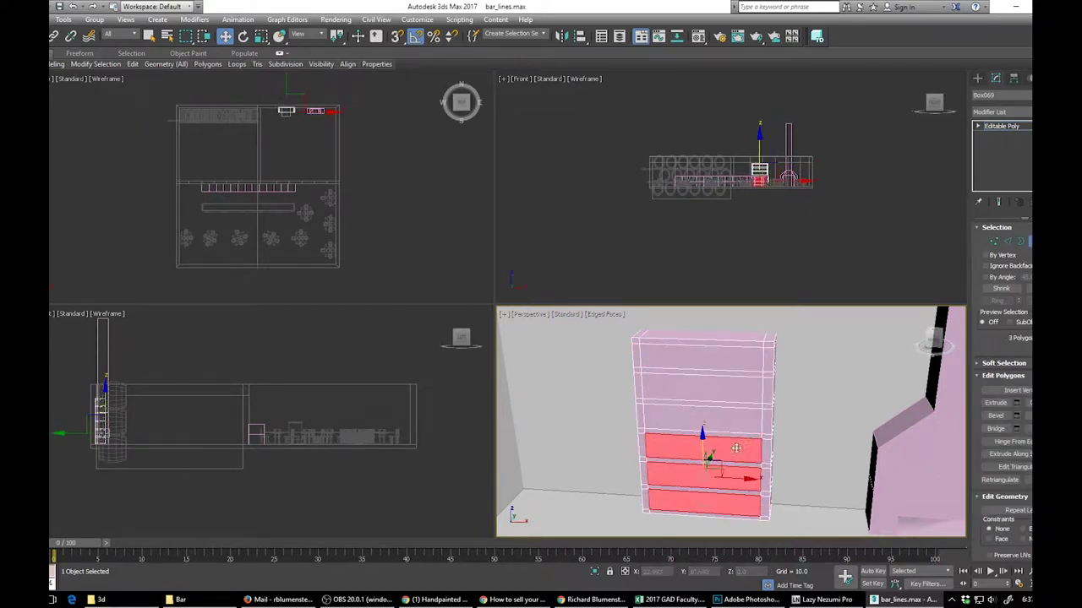
{"action": "left_click", "coordinate": [732, 419], "text": "ctrl"}
{"action": "left_click", "coordinate": [731, 390], "text": "ctrl"}
{"action": "left_click", "coordinate": [731, 356], "text": "ctrl"}
{"action": "right_click", "coordinate": [732, 356]}
{"action": "left_click", "coordinate": [727, 359]}
{"action": "left_click_drag", "start_coordinate": [727, 355], "coordinate": [728, 366]}
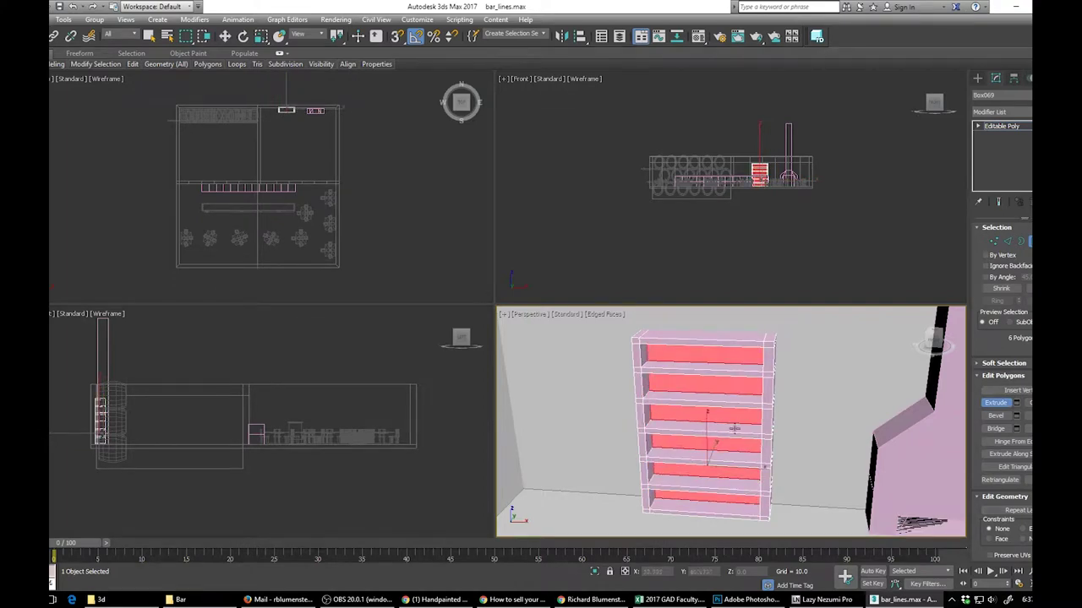
{"action": "key", "text": "4"}
- Copy the shelf unit sideways along the back wall, toward the dividing wall
{"action": "scroll", "coordinate": [720, 439], "scroll_direction": "down", "scroll_amount": 4}
{"action": "middle_click_drag", "start_coordinate": [720, 440], "coordinate": [807, 484], "text": "alt"}
{"action": "left_click_drag", "start_coordinate": [755, 460], "coordinate": [690, 472]}
{"action": "key", "text": "Return"}
{"action": "middle_click_drag", "start_coordinate": [693, 473], "coordinate": [624, 463], "text": "alt"}
- Place a rotated copy of both shelf units against the dividing wall and copy that pair once more along it
{"action": "left_click", "coordinate": [747, 416], "text": "ctrl"}
{"action": "scroll", "coordinate": [734, 420], "scroll_direction": "down", "scroll_amount": 3}
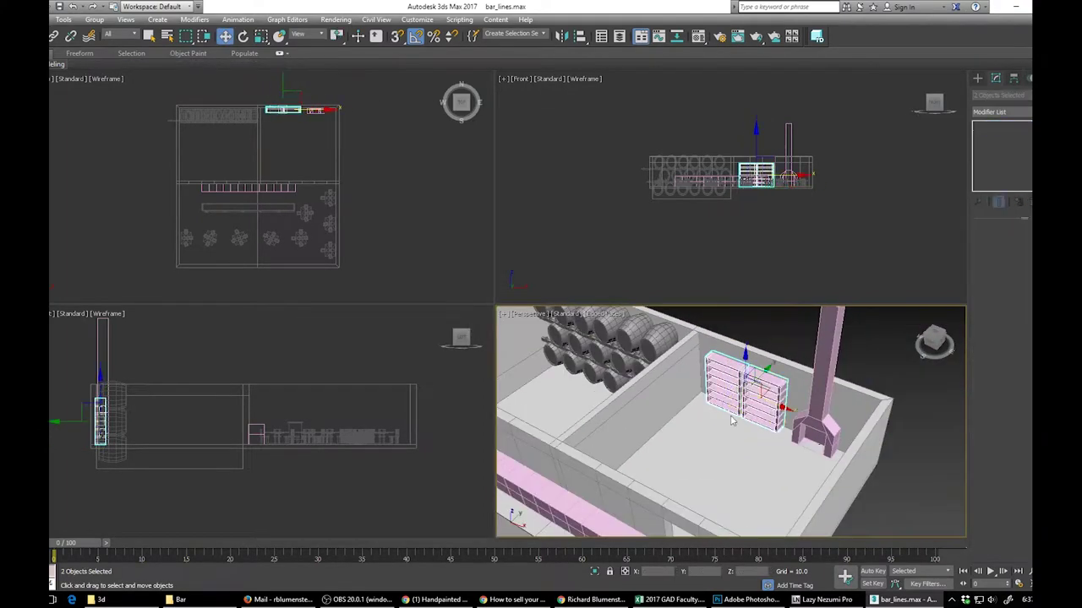
{"action": "key", "text": "e"}
{"action": "mouse_move", "coordinate": [736, 409]}
{"action": "left_mouse_down", "text": "shift"}
{"action": "mouse_move", "coordinate": [792, 405]}
{"action": "mouse_move", "coordinate": [680, 397]}
{"action": "mouse_move", "coordinate": [626, 438]}
{"action": "left_mouse_up", "text": "shift"}
{"action": "left_click", "coordinate": [572, 362]}
{"action": "key", "text": "w"}
{"action": "left_click", "coordinate": [568, 358]}
{"action": "mouse_move", "coordinate": [668, 431]}
{"action": "middle_mouse_down", "text": "alt"}
{"action": "mouse_move", "coordinate": [592, 423]}
{"action": "mouse_move", "coordinate": [718, 456]}
{"action": "middle_mouse_up", "text": "alt"}
{"action": "scroll", "coordinate": [625, 438], "scroll_direction": "down", "scroll_amount": 5}
{"action": "scroll", "coordinate": [719, 456], "scroll_direction": "up", "scroll_amount": 3}
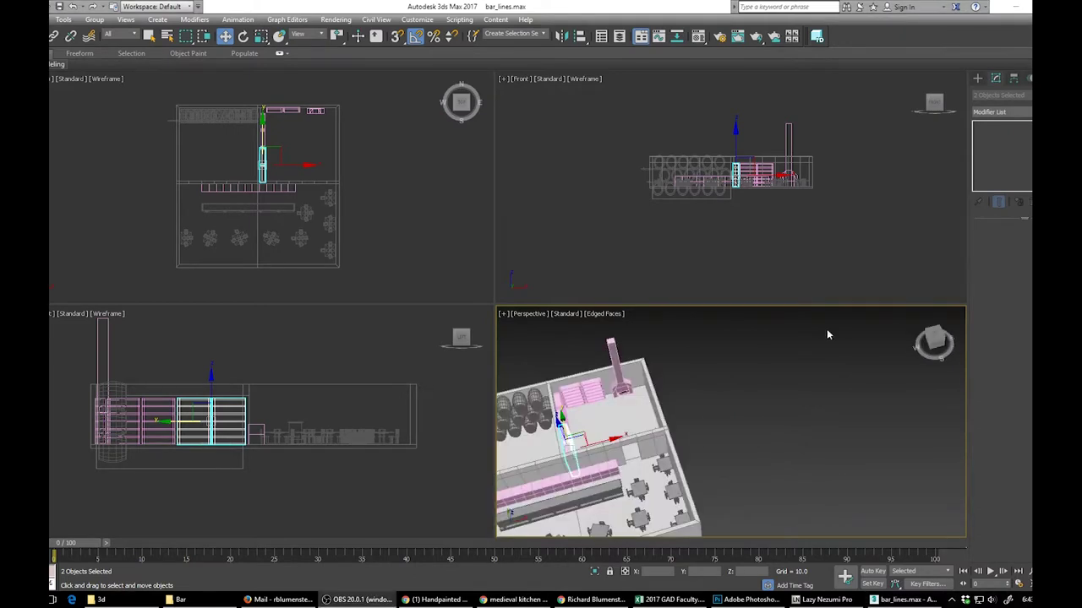
- Create a box about 30 wide and 9 high in the middle of the fireplace room, with 3 width segments and 1 height segment
{"action": "left_click", "coordinate": [978, 78]}
{"action": "left_click", "coordinate": [1001, 146]}
{"action": "scroll", "coordinate": [602, 414], "scroll_direction": "up", "scroll_amount": 5}
{"action": "left_click_drag", "start_coordinate": [571, 432], "coordinate": [596, 457]}
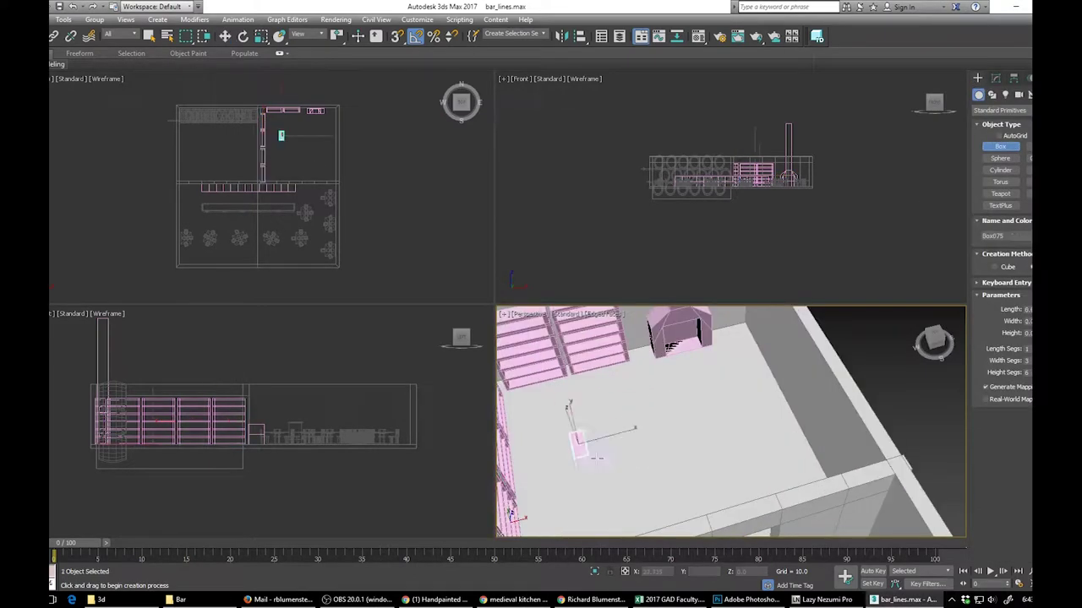
{"action": "left_click", "coordinate": [728, 434]}
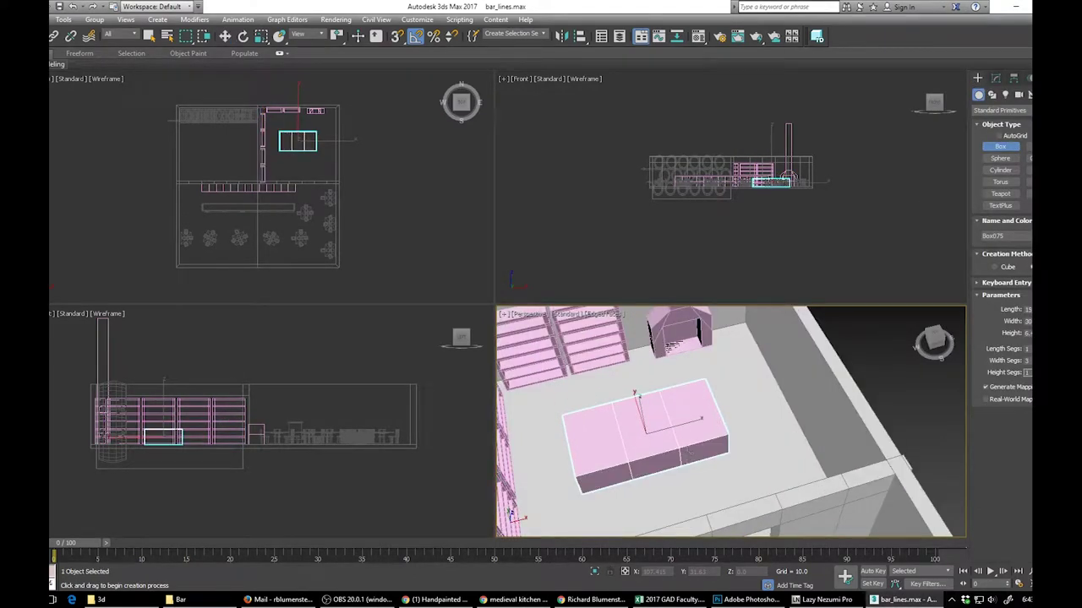
{"action": "middle_click_drag", "start_coordinate": [688, 454], "coordinate": [794, 415], "text": "alt"}
{"action": "left_click_drag", "start_coordinate": [1050, 333], "coordinate": [1050, 320]}
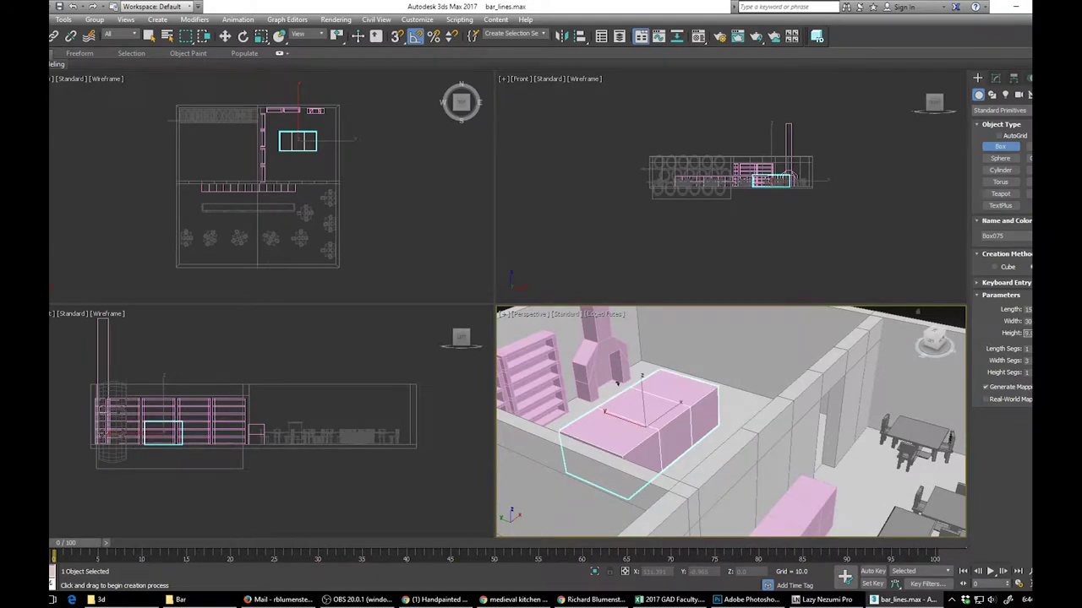
- Convert the box in the middle of the fireplace room to an Editable Poly
{"action": "right_click", "coordinate": [700, 428]}
{"action": "right_click", "coordinate": [701, 427]}
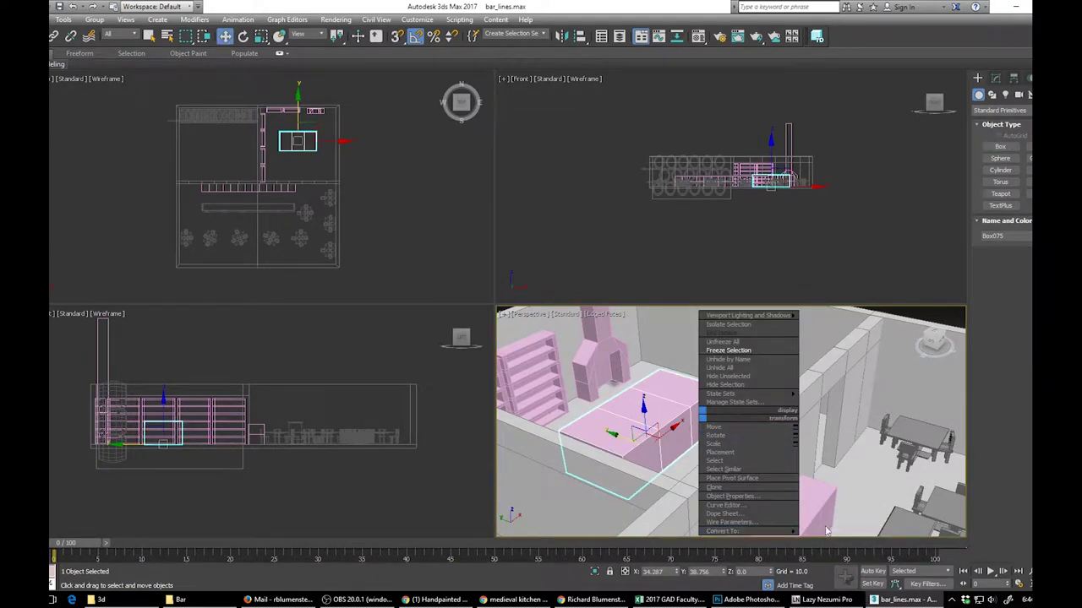
{"action": "mouse_move", "coordinate": [781, 530]}
{"action": "left_click", "coordinate": [830, 539]}
- Inset the three polygons on the long side of the central box by 1.0, each one separately
{"action": "right_click", "coordinate": [679, 427]}
{"action": "left_click", "coordinate": [659, 391]}
{"action": "left_click", "coordinate": [704, 419]}
{"action": "left_click", "coordinate": [677, 436], "text": "ctrl"}
{"action": "left_click", "coordinate": [649, 451], "text": "ctrl"}
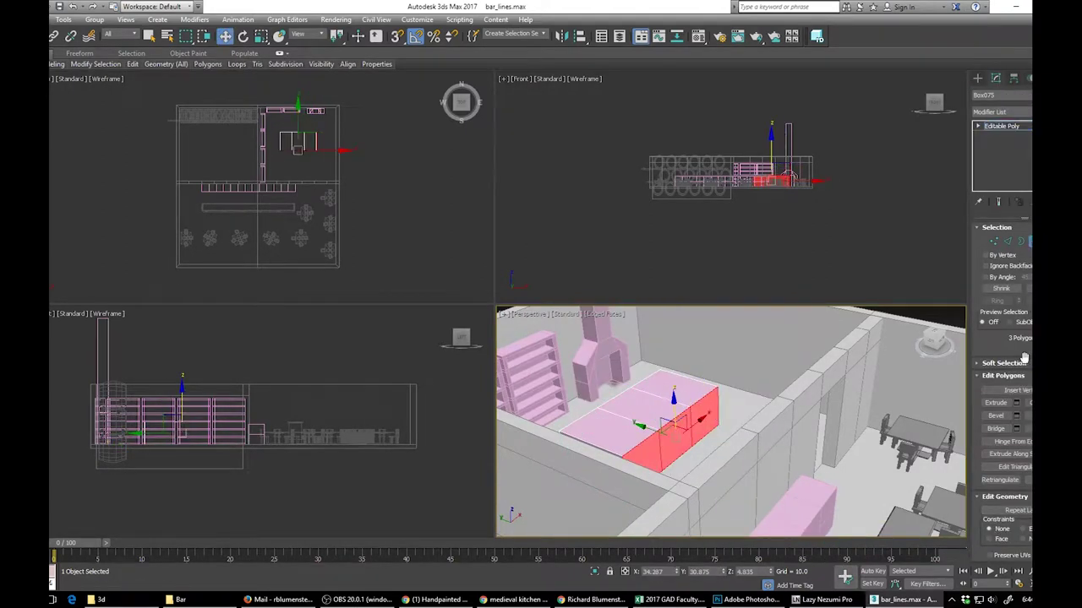
{"action": "left_click", "coordinate": [1025, 415]}
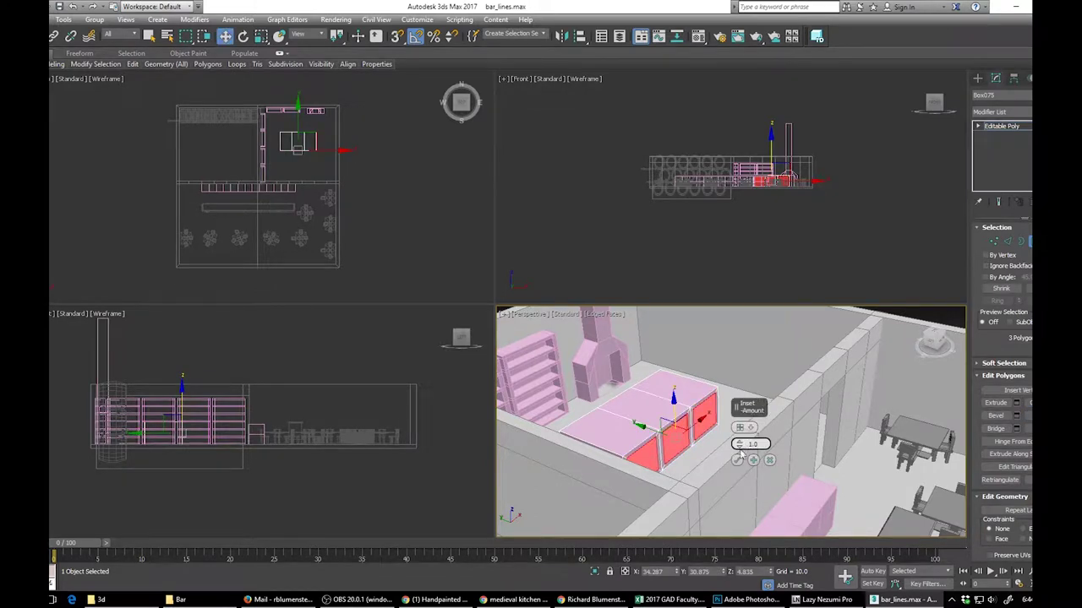
{"action": "left_click", "coordinate": [738, 459]}
- Extrude the three inset polygons into the central box to form open compartments
{"action": "right_click", "coordinate": [674, 431]}
{"action": "left_click", "coordinate": [648, 464]}
{"action": "left_click_drag", "start_coordinate": [679, 435], "coordinate": [683, 458]}
- Scale the central box's three top polygons outward and extrude them upward into an overhanging tabletop
{"action": "left_click", "coordinate": [646, 416]}
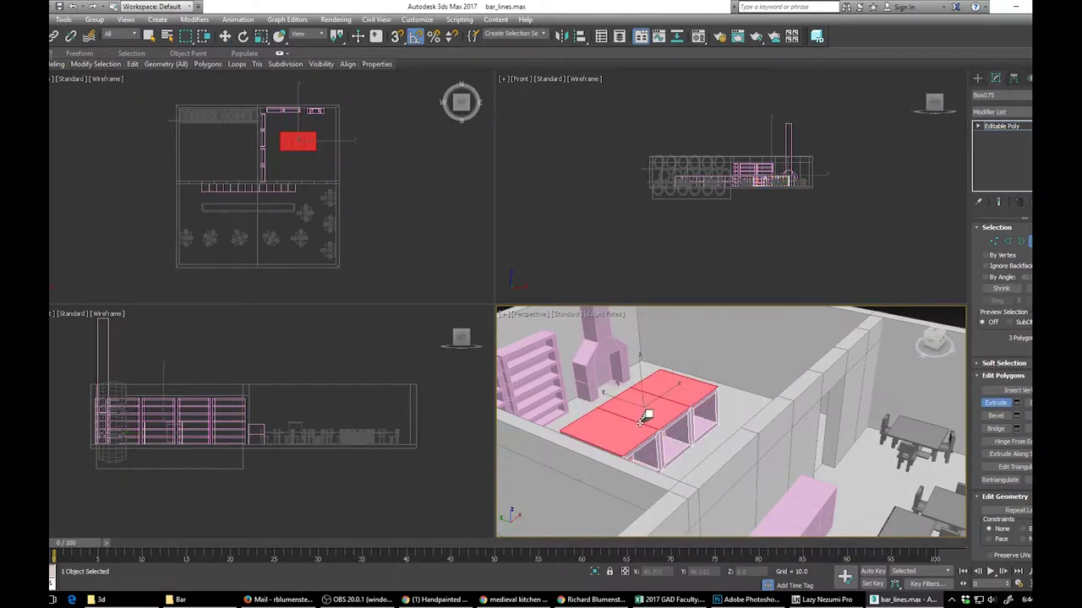
{"action": "left_click_drag", "start_coordinate": [639, 414], "coordinate": [646, 408]}
{"action": "key", "text": "r"}
{"action": "key", "text": "w"}
{"action": "right_click", "coordinate": [650, 420]}
{"action": "left_click", "coordinate": [627, 451]}
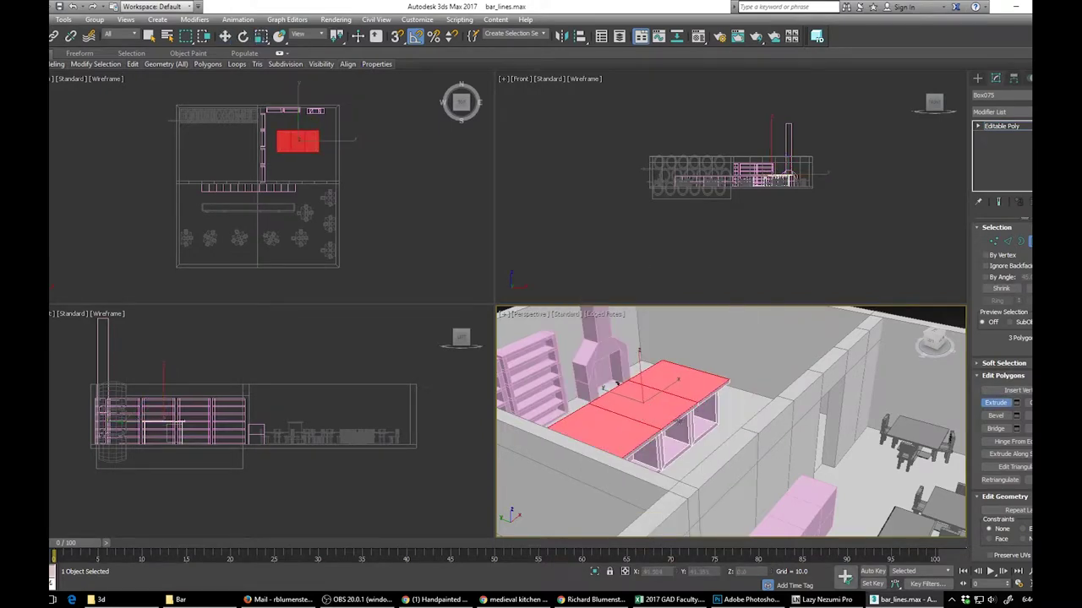
- Maximize the perspective view and examine the layout of the whole bar
{"action": "scroll", "coordinate": [649, 409], "scroll_direction": "down", "scroll_amount": 4}
{"action": "middle_click_drag", "start_coordinate": [651, 412], "coordinate": [621, 431], "text": "alt"}
{"action": "key", "text": "w"}
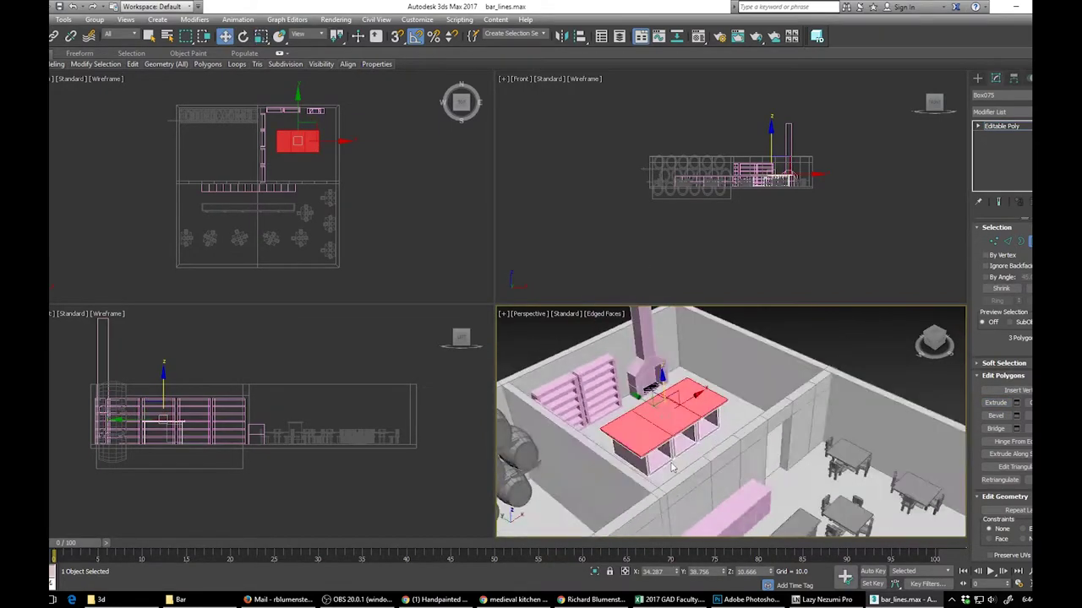
{"action": "scroll", "coordinate": [545, 463], "scroll_direction": "down", "scroll_amount": 4}
{"action": "key", "text": "alt+w"}
{"action": "middle_click_drag", "start_coordinate": [541, 466], "coordinate": [706, 429]}
{"action": "middle_click_drag", "start_coordinate": [707, 429], "coordinate": [646, 395], "text": "alt"}
{"action": "middle_click_drag", "start_coordinate": [592, 417], "coordinate": [598, 426], "text": "alt"}
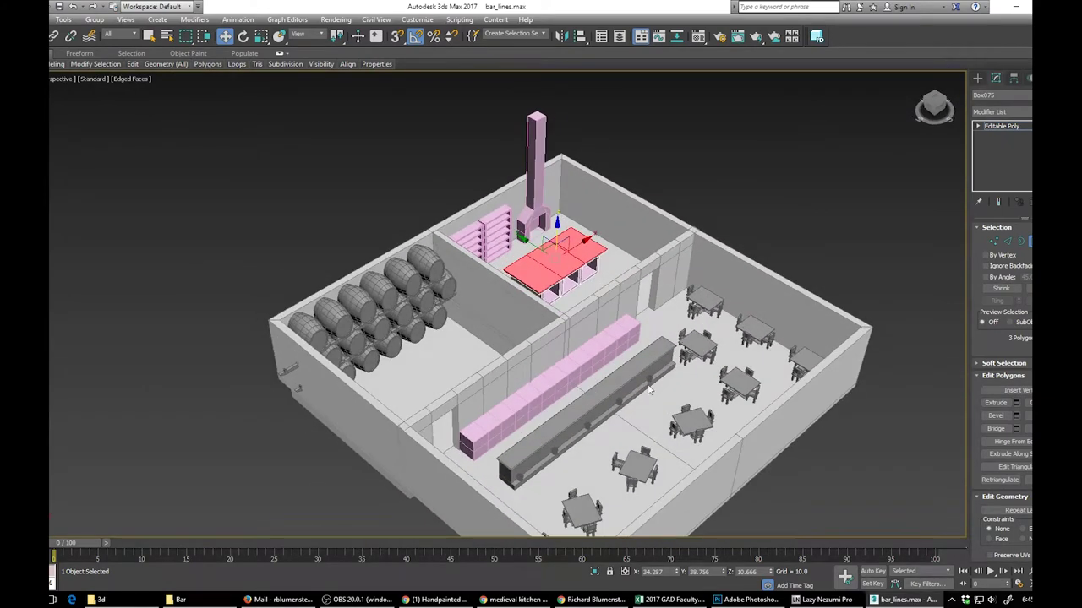
- Create an open Straight Stair in the barrel room near the doorway, about 14 long and 13 wide with an overall rise of about 17
{"action": "left_click", "coordinate": [977, 79]}
{"action": "left_click", "coordinate": [997, 111]}
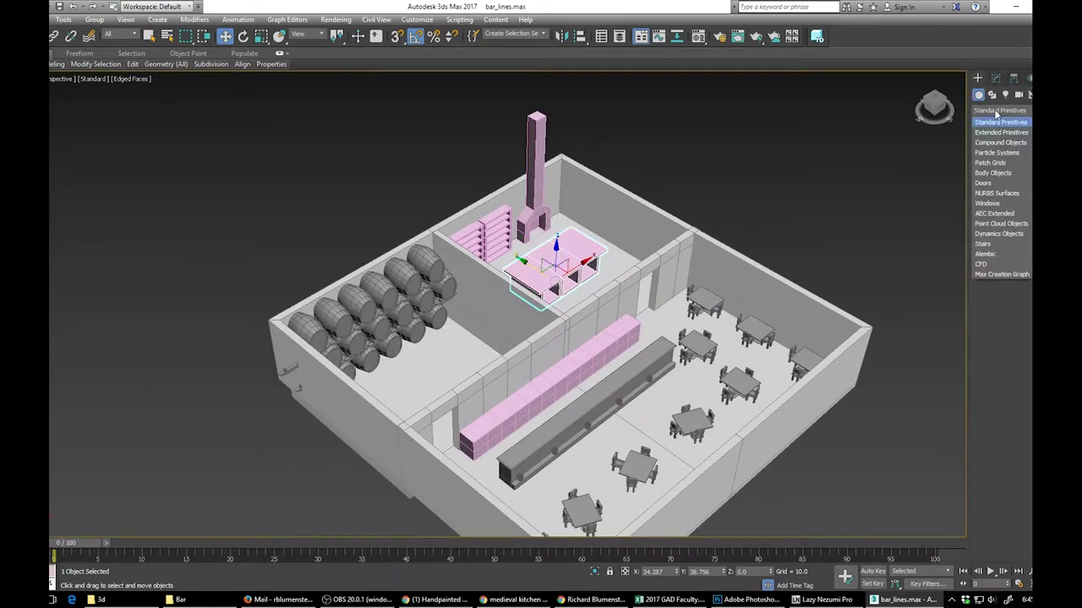
{"action": "left_click", "coordinate": [984, 244]}
{"action": "left_click", "coordinate": [1000, 148]}
{"action": "middle_click_drag", "start_coordinate": [541, 338], "coordinate": [794, 338], "text": "alt"}
{"action": "scroll", "coordinate": [798, 334], "scroll_direction": "up", "scroll_amount": 3}
{"action": "left_click_drag", "start_coordinate": [837, 276], "coordinate": [799, 267]}
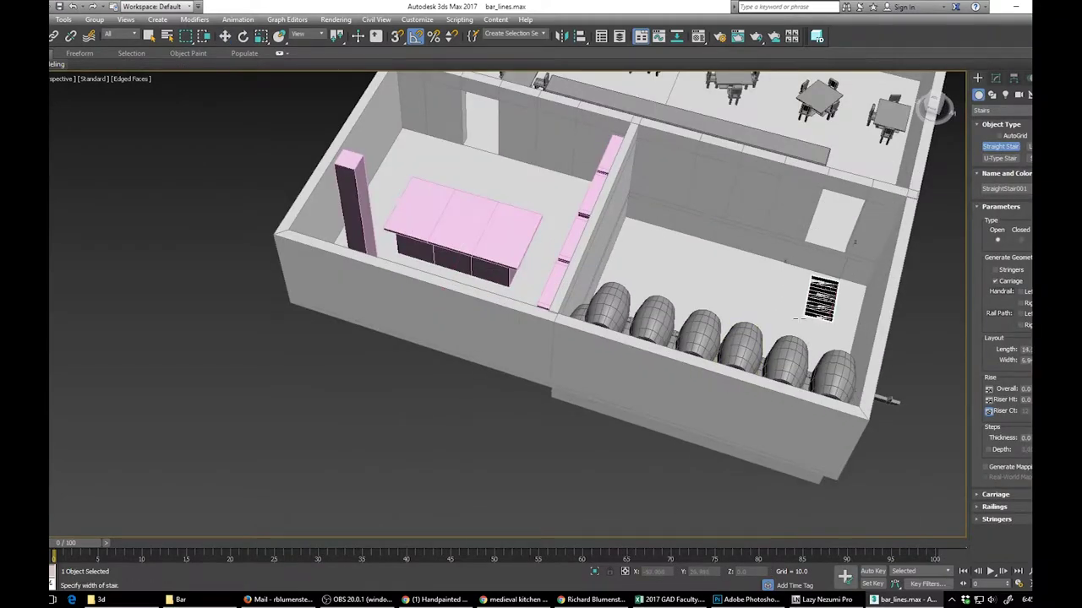
{"action": "left_click", "coordinate": [777, 313]}
{"action": "left_click", "coordinate": [799, 242]}
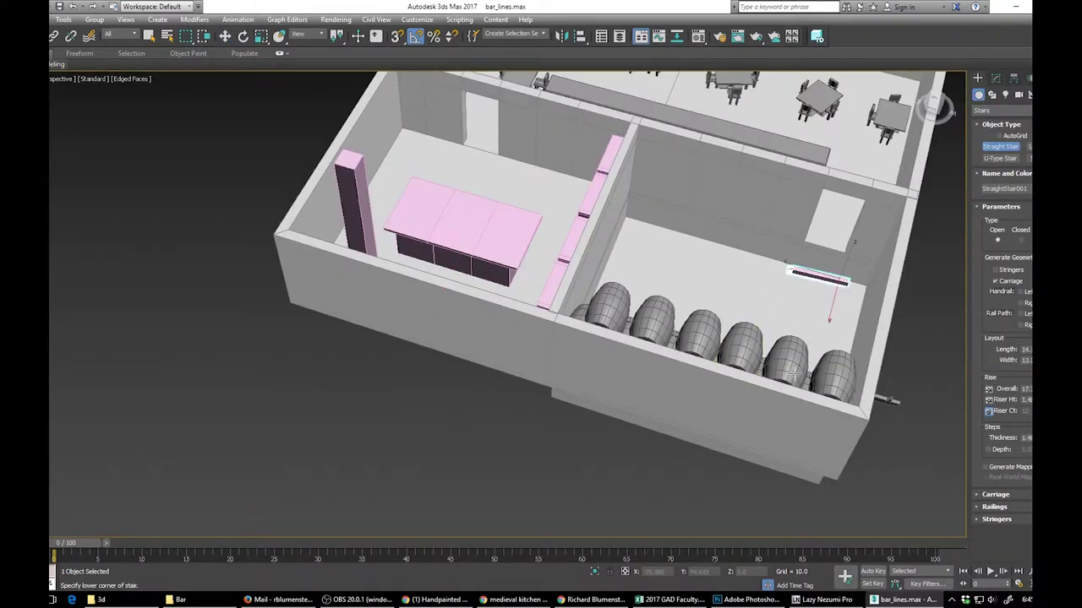
- Rotate the straight stair -180 degrees about Z and move it against the barrel room doorway
{"action": "type", "text": "e-180"}
{"action": "key", "text": "Return"}
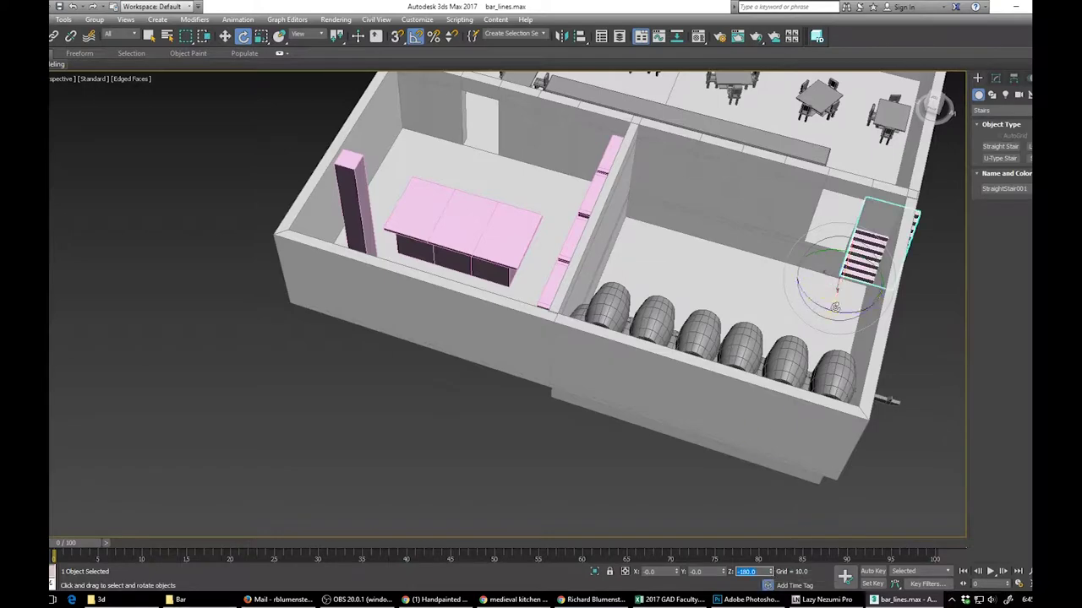
{"action": "key", "text": "w"}
{"action": "left_click_drag", "start_coordinate": [821, 286], "coordinate": [799, 295]}
{"action": "middle_click_drag", "start_coordinate": [754, 321], "coordinate": [629, 429], "text": "alt"}
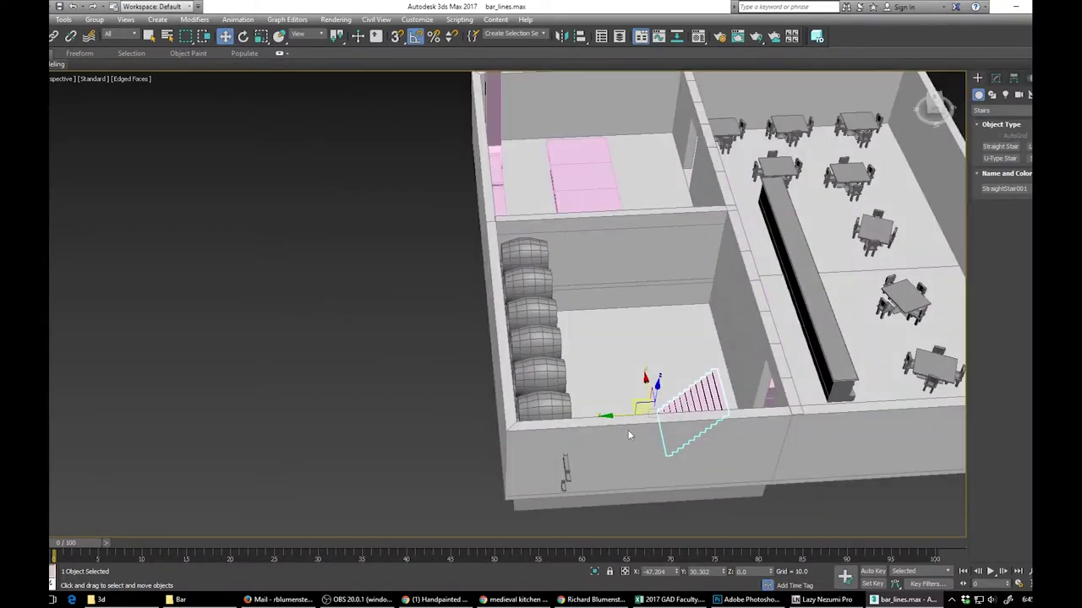
{"action": "left_click_drag", "start_coordinate": [626, 415], "coordinate": [666, 413]}
- Reduce the stair to 6 risers and lower it below the doorway to about Z -10.4
{"action": "left_click", "coordinate": [995, 78]}
{"action": "left_click_drag", "start_coordinate": [1047, 411], "coordinate": [1048, 439]}
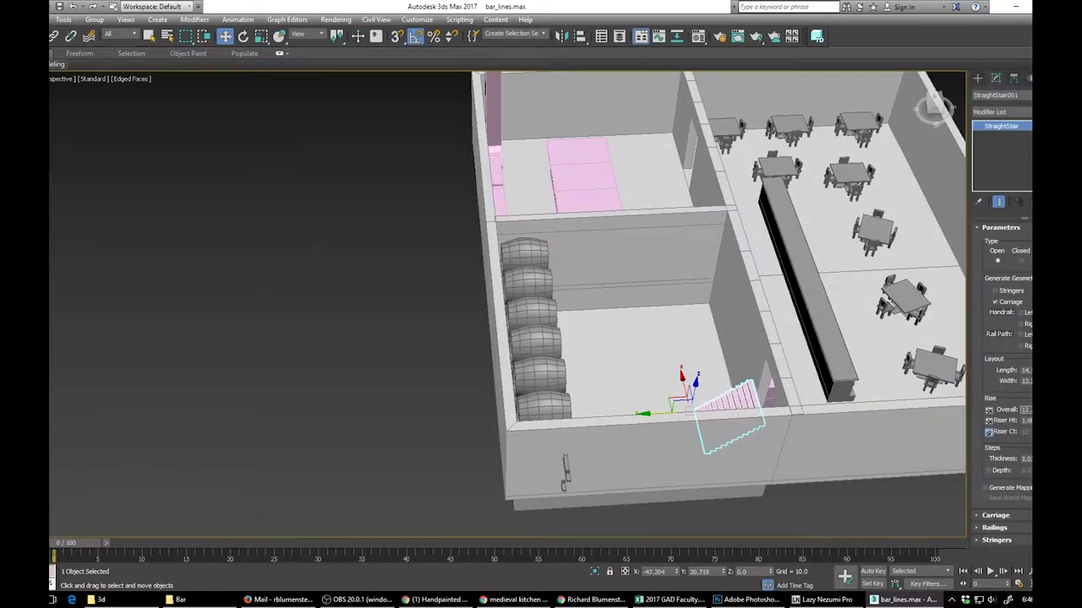
{"action": "left_click", "coordinate": [991, 433]}
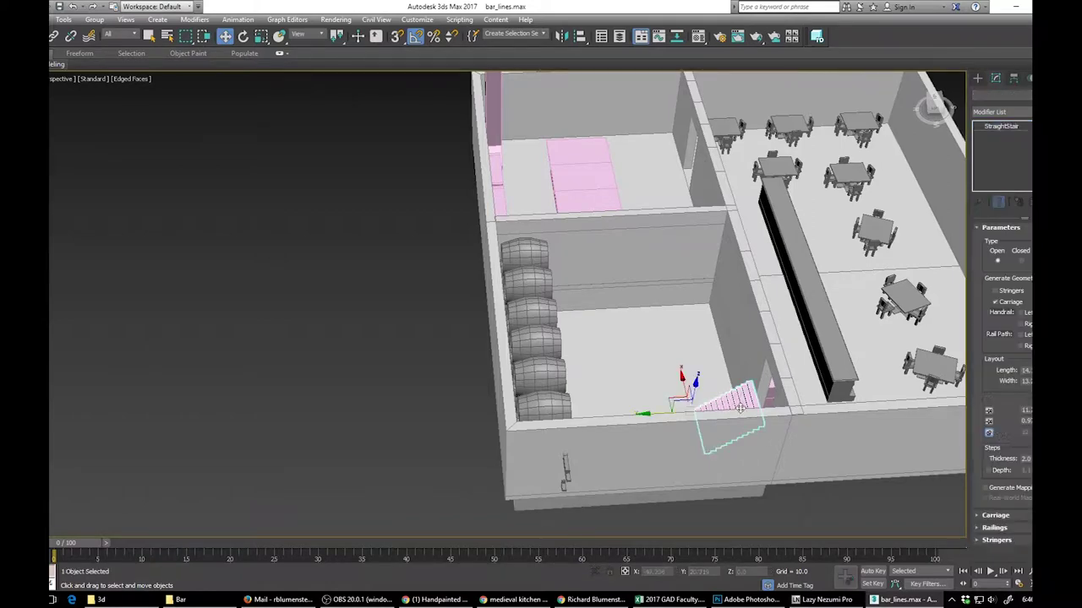
{"action": "middle_click_drag", "start_coordinate": [786, 486], "coordinate": [908, 415], "text": "alt"}
{"action": "left_click_drag", "start_coordinate": [751, 431], "coordinate": [743, 457]}
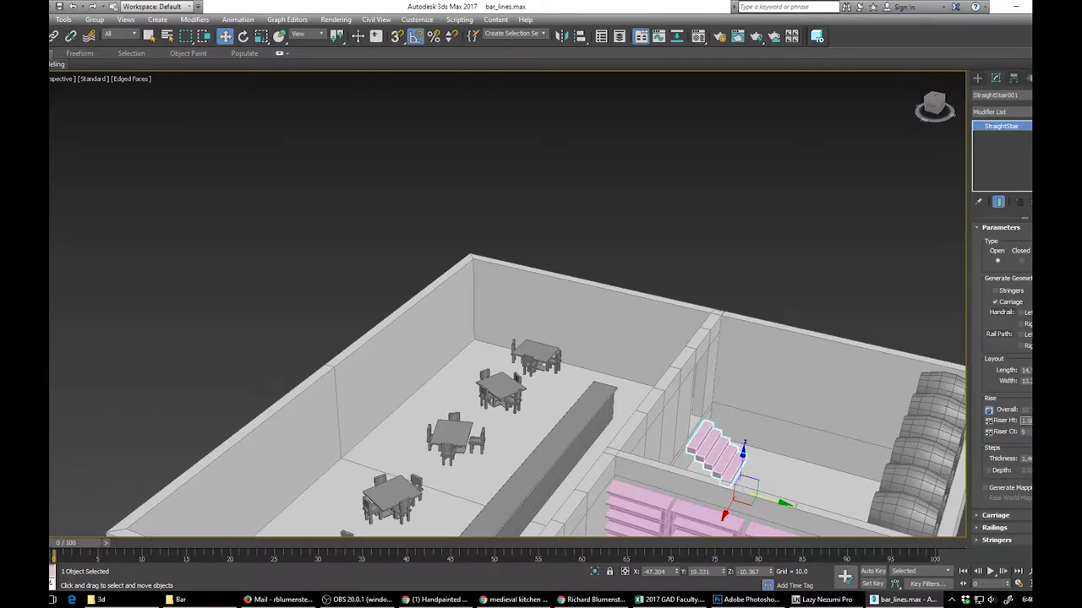
{"action": "left_click_drag", "start_coordinate": [772, 501], "coordinate": [768, 500]}
- Frame the whole bar from a raised corner angle in the perspective view and show the safe frame
{"action": "middle_click_drag", "start_coordinate": [600, 431], "coordinate": [708, 397], "text": "alt"}
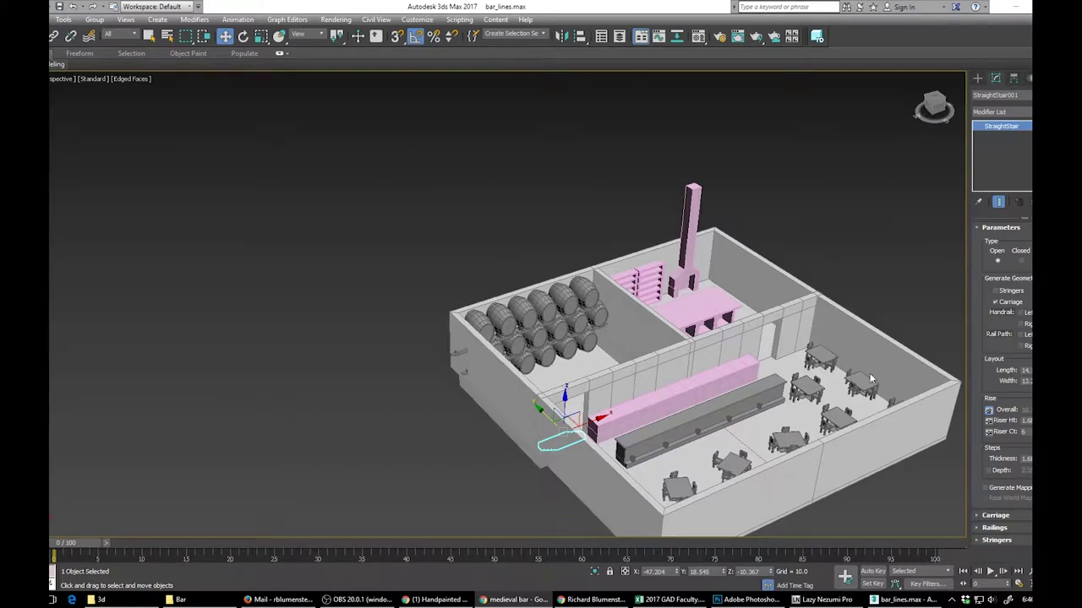
{"action": "middle_click_drag", "start_coordinate": [871, 379], "coordinate": [706, 331]}
{"action": "middle_click_drag", "start_coordinate": [591, 408], "coordinate": [565, 389], "text": "alt"}
{"action": "scroll", "coordinate": [566, 389], "scroll_direction": "up", "scroll_amount": 3}
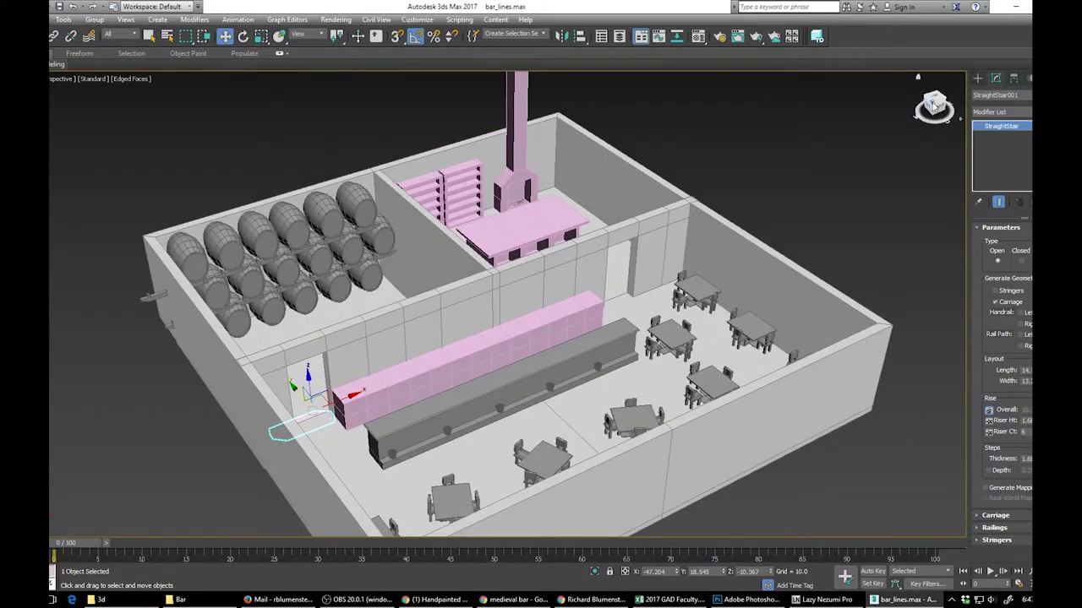
{"action": "left_click", "coordinate": [933, 103]}
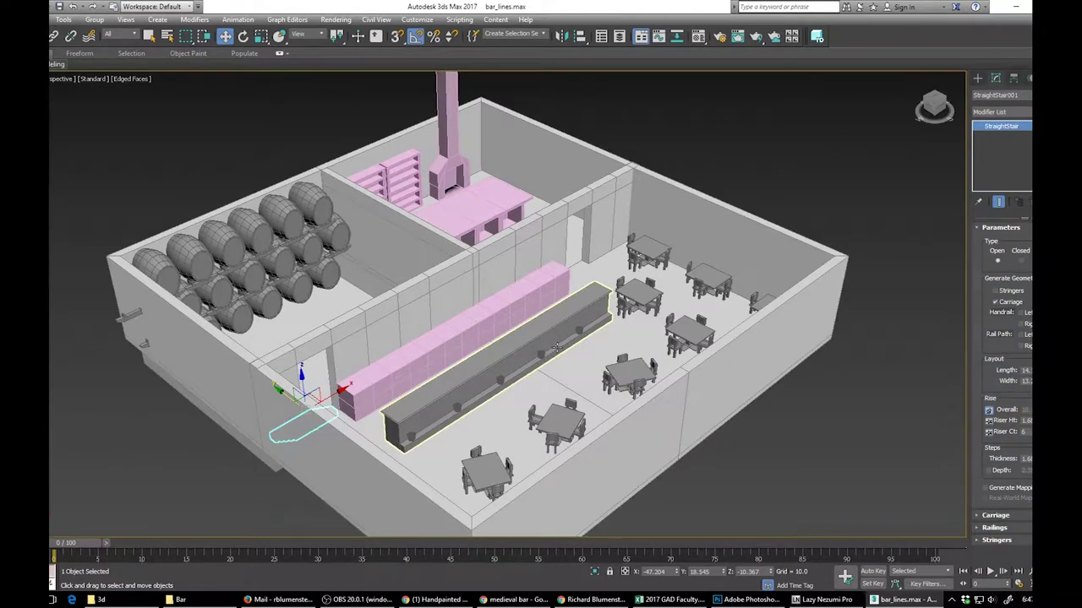
{"action": "key", "text": "f"}
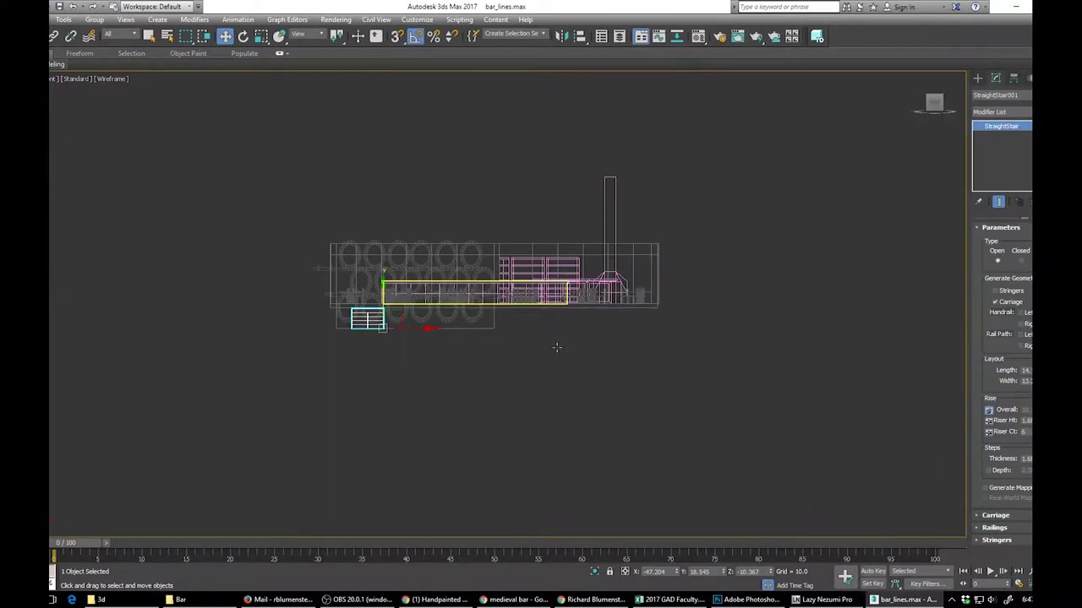
{"action": "key", "text": "shift+z"}
{"action": "key", "text": "shift+f"}
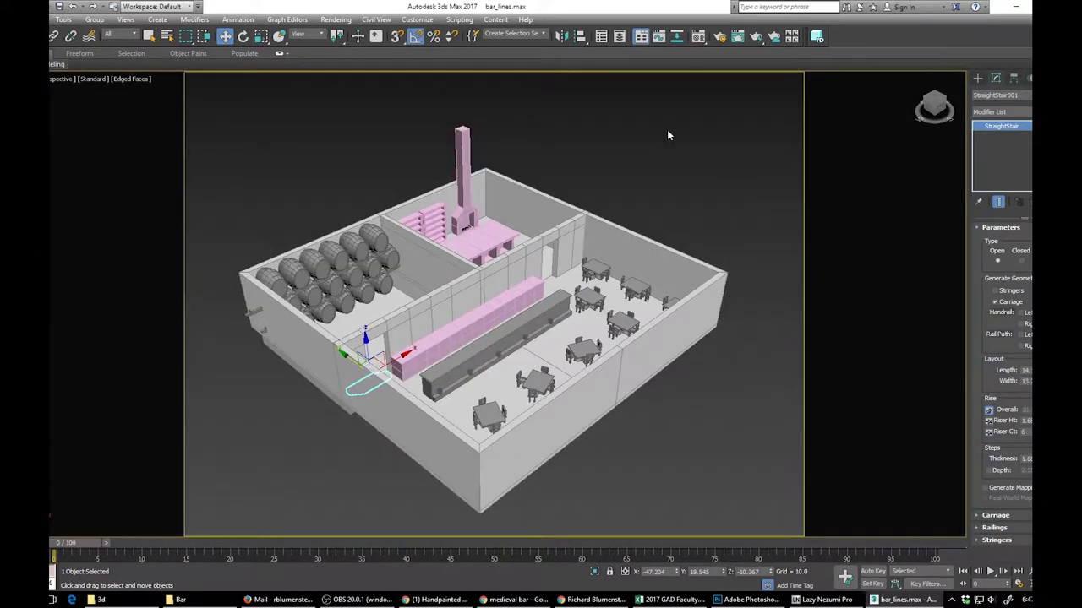
- Set the render output size to 1920x1080
{"action": "left_click", "coordinate": [721, 41]}
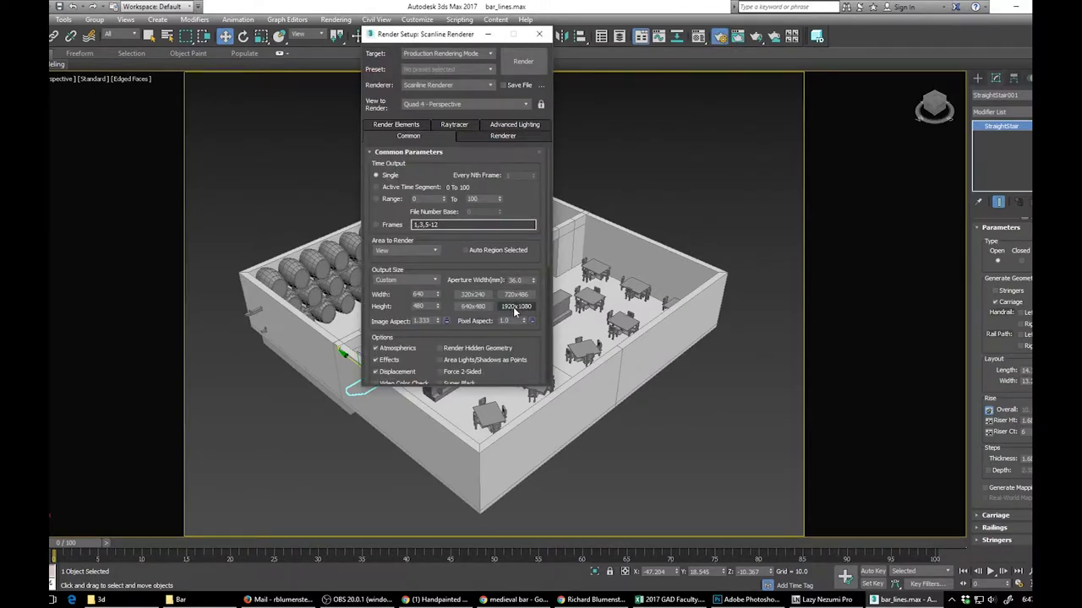
{"action": "left_click", "coordinate": [515, 310]}
{"action": "left_click", "coordinate": [541, 34]}
- Fit the whole bar into the widescreen frame and create a Physical Camera from this view
{"action": "middle_click_drag", "start_coordinate": [481, 284], "coordinate": [483, 276], "text": "alt"}
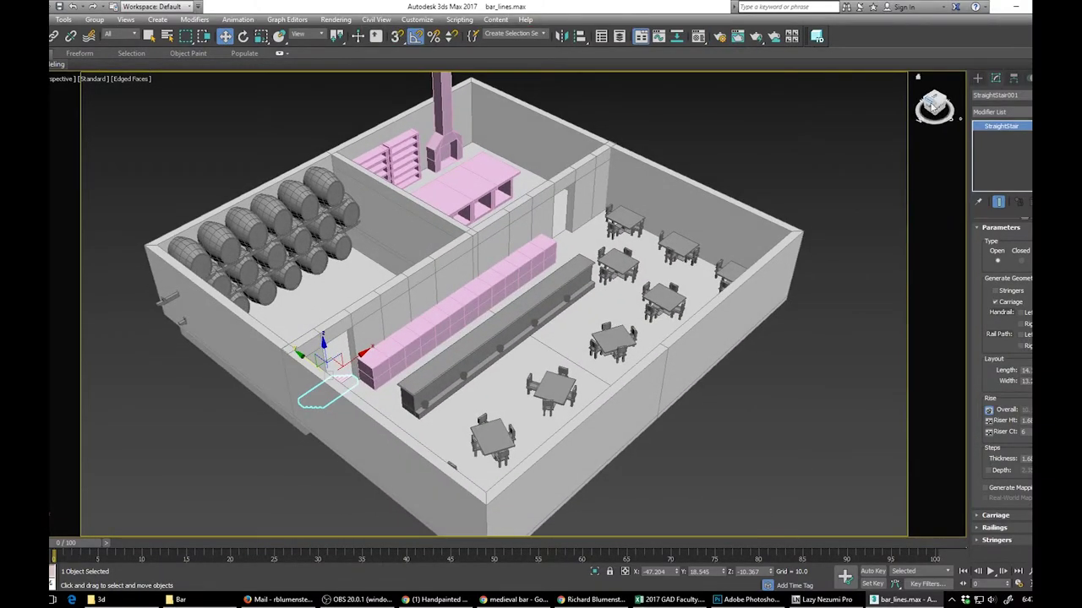
{"action": "middle_click_drag", "start_coordinate": [530, 321], "coordinate": [524, 302], "text": "alt"}
{"action": "left_click", "coordinate": [497, 368]}
{"action": "scroll", "coordinate": [498, 368], "scroll_direction": "down", "scroll_amount": 3}
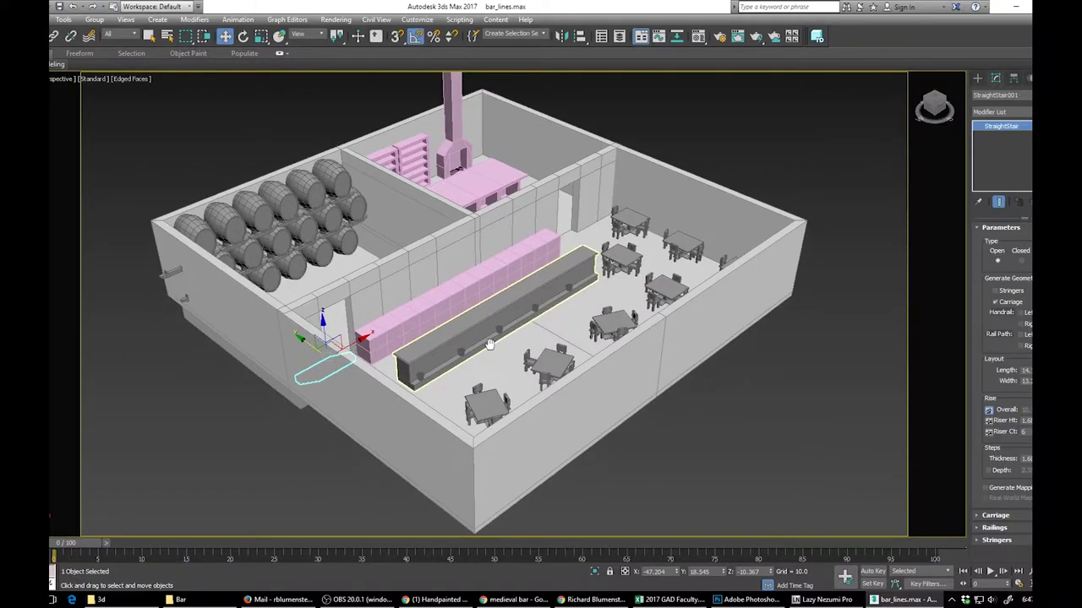
{"action": "scroll", "coordinate": [482, 346], "scroll_direction": "up", "scroll_amount": 3}
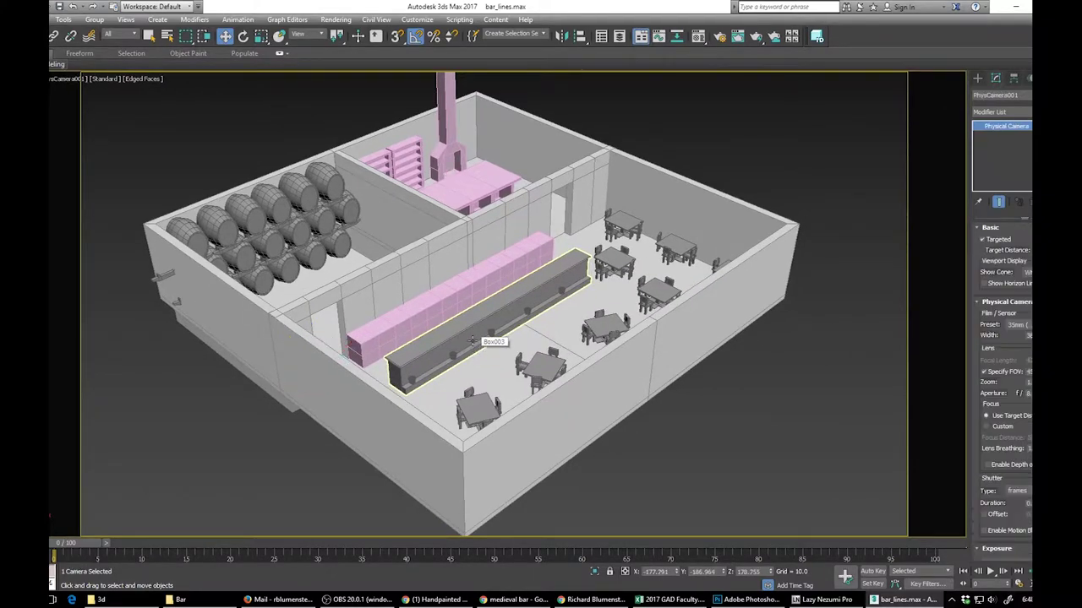
- Stand three of the stacked barrels upright, group them on the open barrel room floor near the counter wall and adjust their scale
{"action": "left_click", "coordinate": [316, 218]}
{"action": "left_click", "coordinate": [338, 244], "text": "ctrl"}
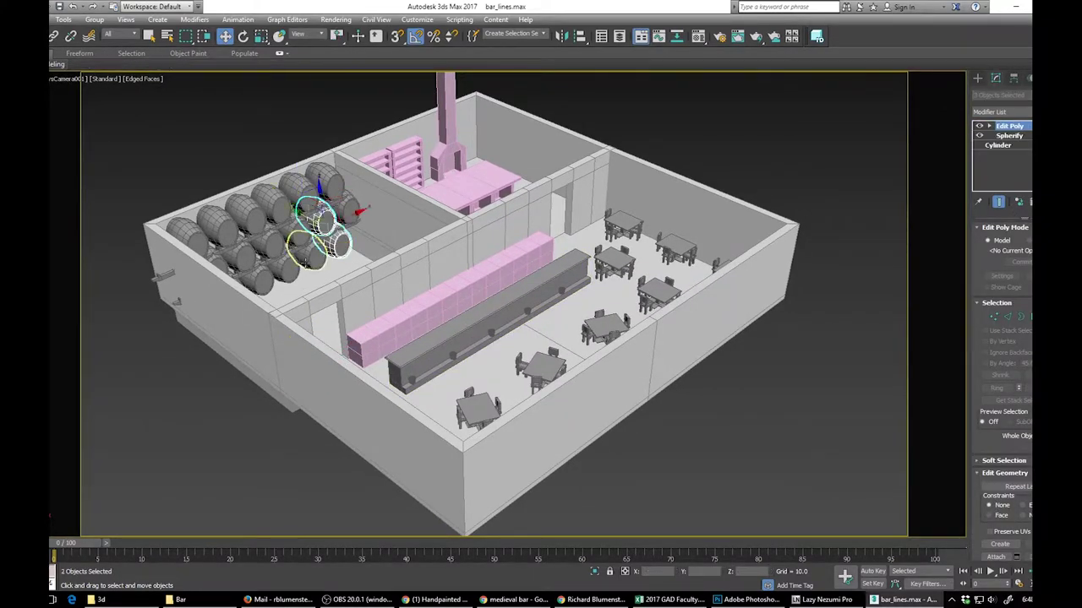
{"action": "left_click", "coordinate": [309, 252], "text": "ctrl"}
{"action": "key", "text": "p"}
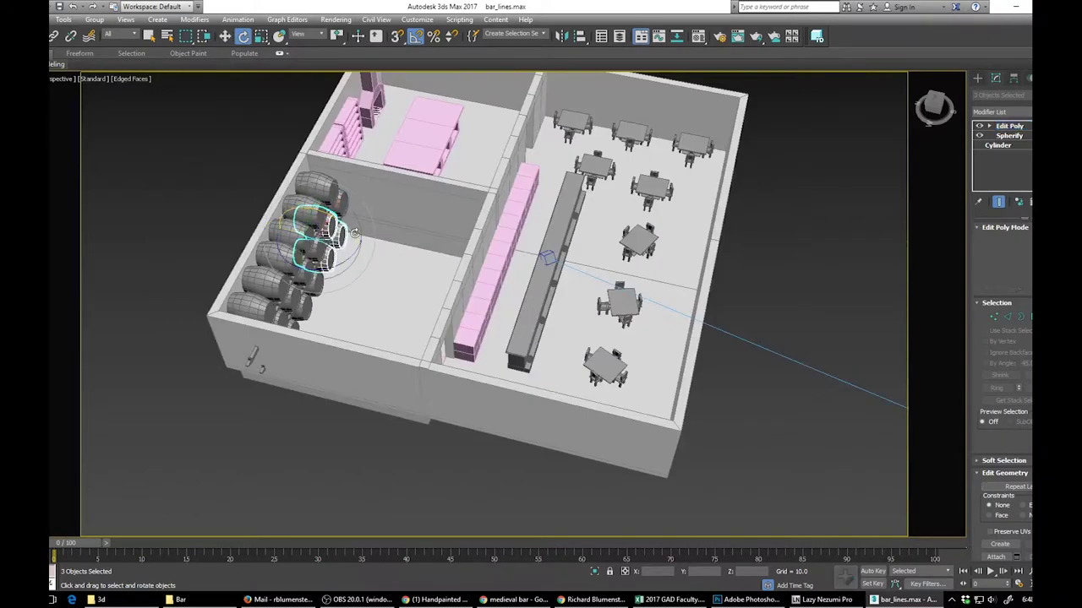
{"action": "left_click_drag", "start_coordinate": [305, 223], "coordinate": [404, 246]}
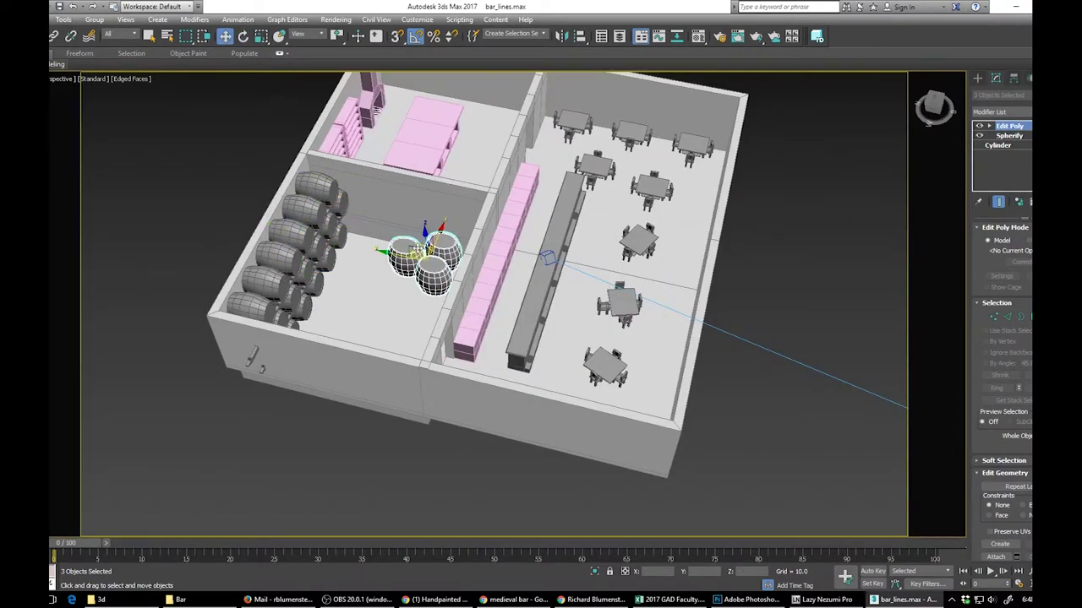
{"action": "middle_click_drag", "start_coordinate": [405, 245], "coordinate": [448, 255], "text": "alt"}
{"action": "key", "text": "r"}
{"action": "left_click_drag", "start_coordinate": [408, 285], "coordinate": [418, 275]}
- Copy a shelf unit from the kitchen, rotate the copy 90 degrees about Z and move it into the barrel room
{"action": "key", "text": "w"}
{"action": "left_click", "coordinate": [319, 294]}
{"action": "left_click_drag", "start_coordinate": [320, 294], "coordinate": [342, 312], "text": "shift"}
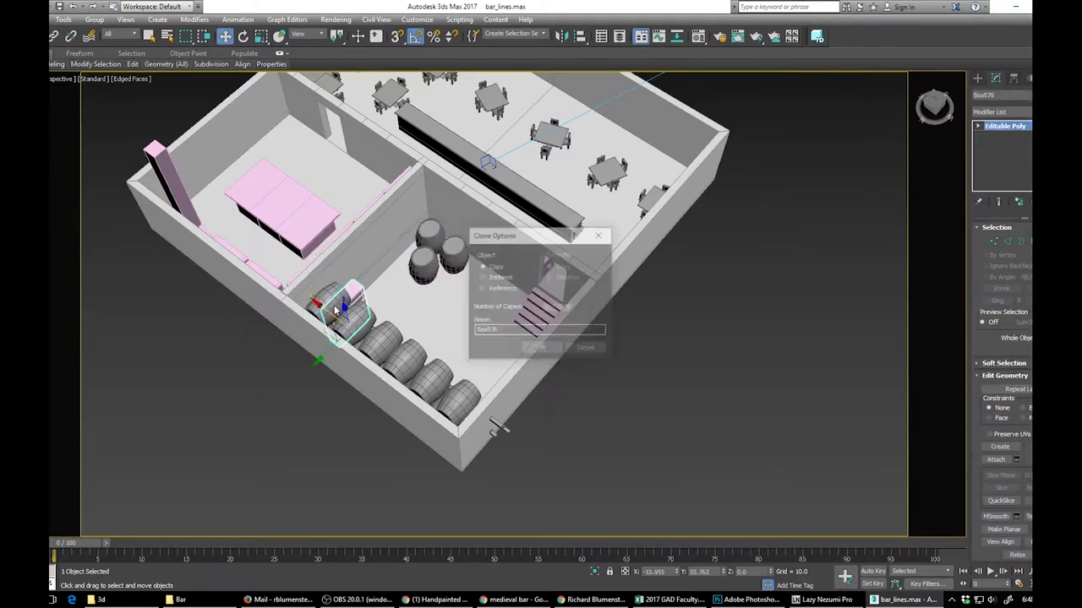
{"action": "key", "text": "Return"}
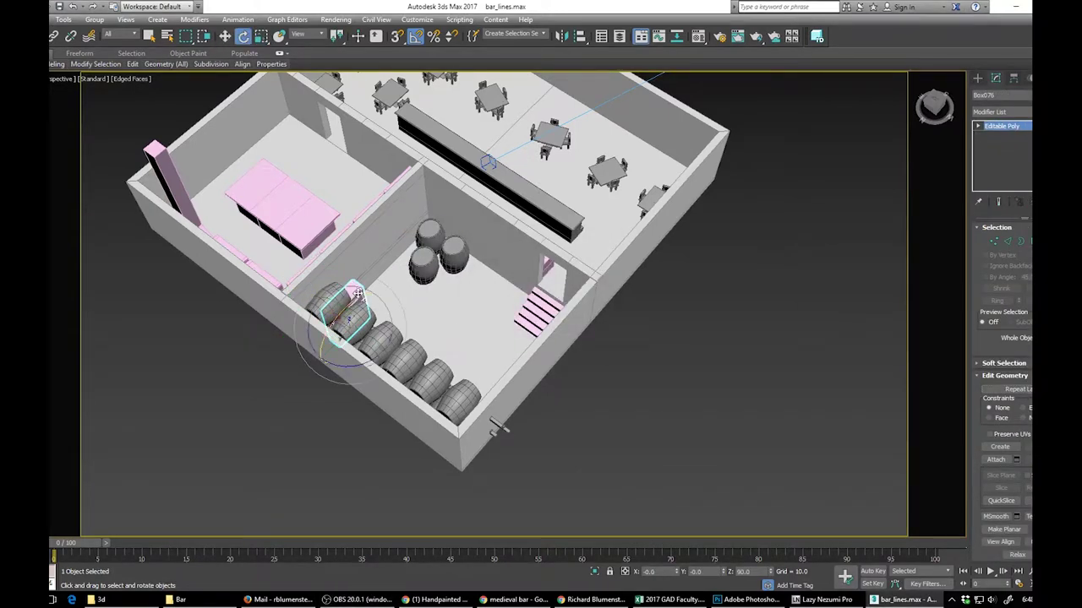
{"action": "key", "text": "e"}
{"action": "left_click_drag", "start_coordinate": [448, 289], "coordinate": [445, 291]}
{"action": "key", "text": "w"}
{"action": "left_click_drag", "start_coordinate": [329, 335], "coordinate": [352, 288]}
- Position the copied shelf unit along the wall between the two back rooms and scale it taller
{"action": "middle_click_drag", "start_coordinate": [351, 288], "coordinate": [283, 250], "text": "alt"}
{"action": "left_click_drag", "start_coordinate": [360, 257], "coordinate": [361, 281]}
{"action": "middle_click_drag", "start_coordinate": [362, 280], "coordinate": [364, 320], "text": "alt"}
{"action": "key", "text": "r"}
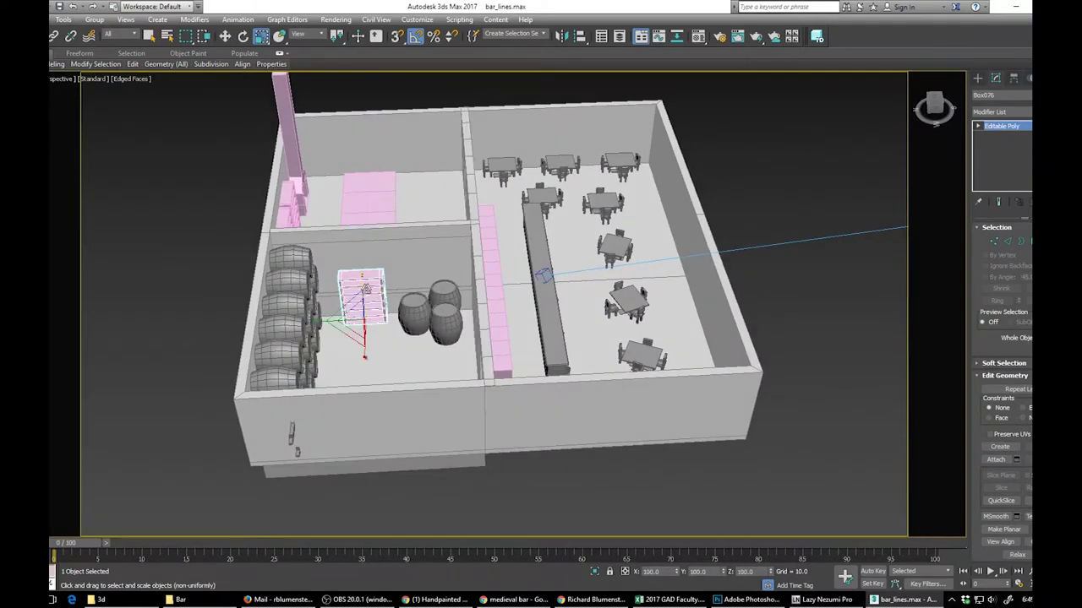
{"action": "left_click_drag", "start_coordinate": [364, 296], "coordinate": [364, 255]}
- Make a rotated copy of the tall shelf unit for the barrel room wall behind the counter
{"action": "mouse_move", "coordinate": [342, 314]}
{"action": "middle_mouse_down", "text": "alt"}
{"action": "mouse_move", "coordinate": [408, 336]}
{"action": "mouse_move", "coordinate": [391, 351]}
{"action": "middle_mouse_up", "text": "alt"}
{"action": "key", "text": "e"}
{"action": "mouse_move", "coordinate": [382, 329]}
{"action": "left_mouse_down", "text": "shift"}
{"action": "mouse_move", "coordinate": [321, 335]}
{"action": "mouse_move", "coordinate": [480, 295]}
{"action": "left_mouse_up", "text": "shift"}
{"action": "left_click", "coordinate": [554, 357]}
{"action": "key", "text": "w"}
{"action": "middle_click_drag", "start_coordinate": [480, 294], "coordinate": [400, 369], "text": "alt"}
- Duplicate two of the upright barrels onto the free floor of the barrel room
{"action": "left_click", "coordinate": [474, 213]}
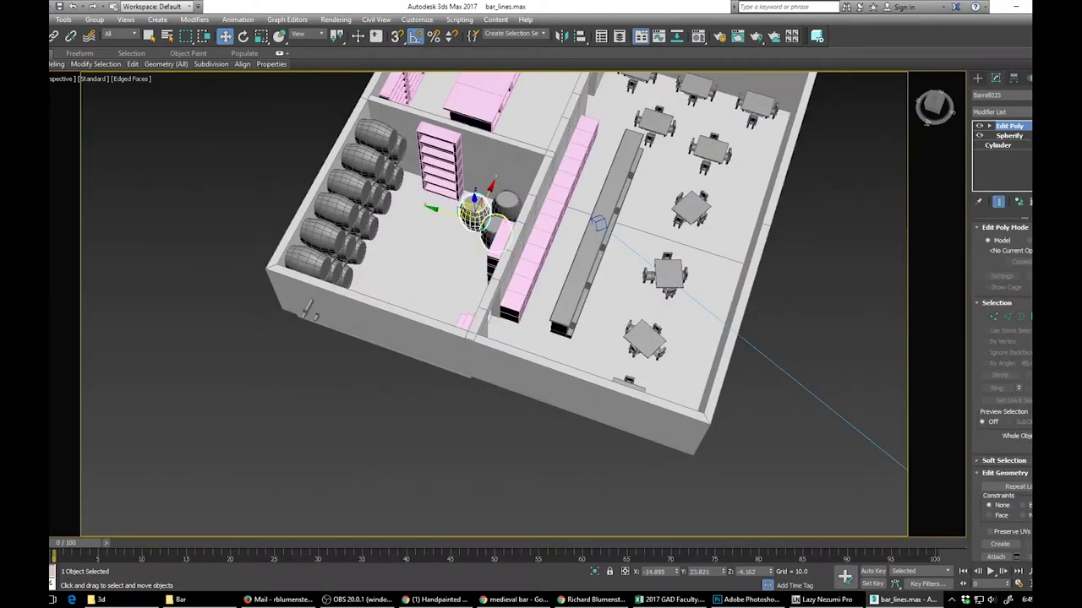
{"action": "left_click", "coordinate": [494, 231], "text": "ctrl"}
{"action": "left_click_drag", "start_coordinate": [476, 205], "coordinate": [414, 231], "text": "shift"}
{"action": "left_click", "coordinate": [553, 358]}
{"action": "mouse_move", "coordinate": [422, 292]}
{"action": "middle_mouse_down", "text": "alt"}
{"action": "mouse_move", "coordinate": [470, 279]}
{"action": "mouse_move", "coordinate": [442, 270]}
{"action": "mouse_move", "coordinate": [486, 292]}
{"action": "middle_mouse_up", "text": "alt"}
- Add the neighbouring upright barrels to the selection and shift the group slightly across the floor
{"action": "left_click", "coordinate": [440, 188], "text": "ctrl"}
{"action": "left_click", "coordinate": [420, 166], "text": "ctrl"}
{"action": "left_click", "coordinate": [406, 193], "text": "ctrl"}
{"action": "left_click_drag", "start_coordinate": [405, 193], "coordinate": [408, 203]}
{"action": "middle_click_drag", "start_coordinate": [409, 207], "coordinate": [498, 257], "text": "alt"}
- Return to the camera view and select the upright barrel nearest the barrel room doorway
{"action": "key", "text": "c"}
{"action": "left_click", "coordinate": [381, 306]}
{"action": "left_click", "coordinate": [325, 317]}
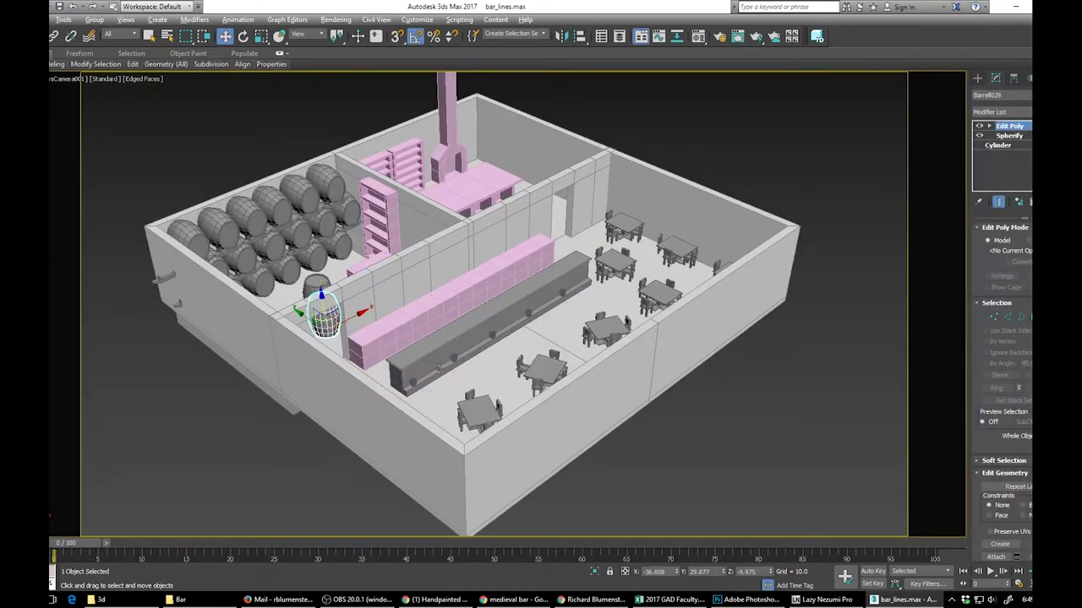